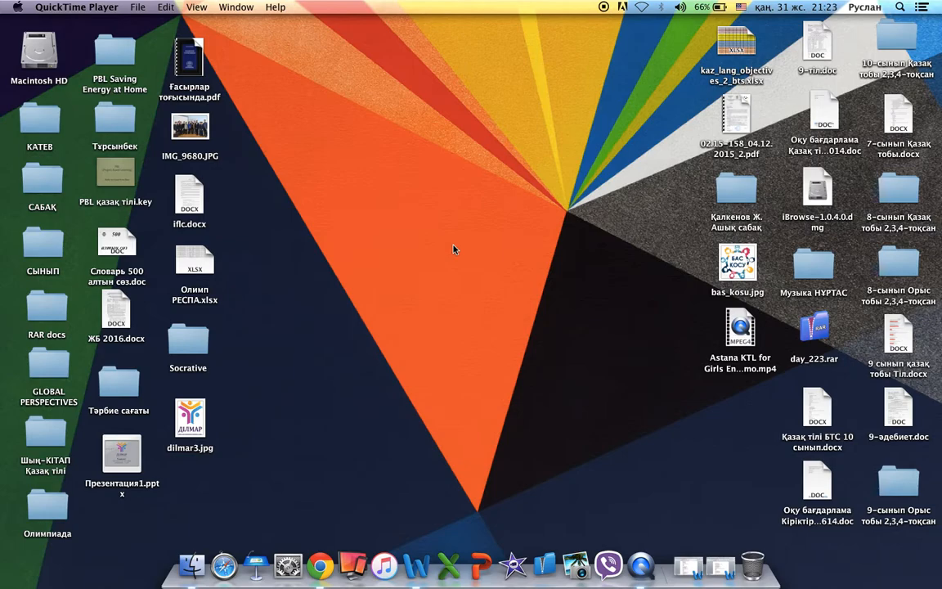
Launch Chrome and load socrative.com in the address bar.
{"action": "left_click", "coordinate": [321, 564]}
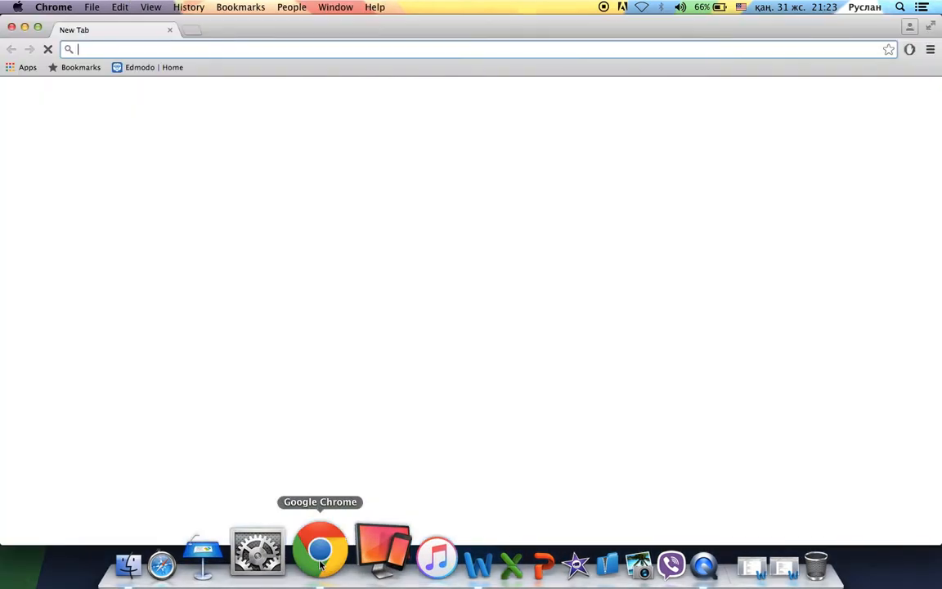
{"action": "type", "text": "so"}
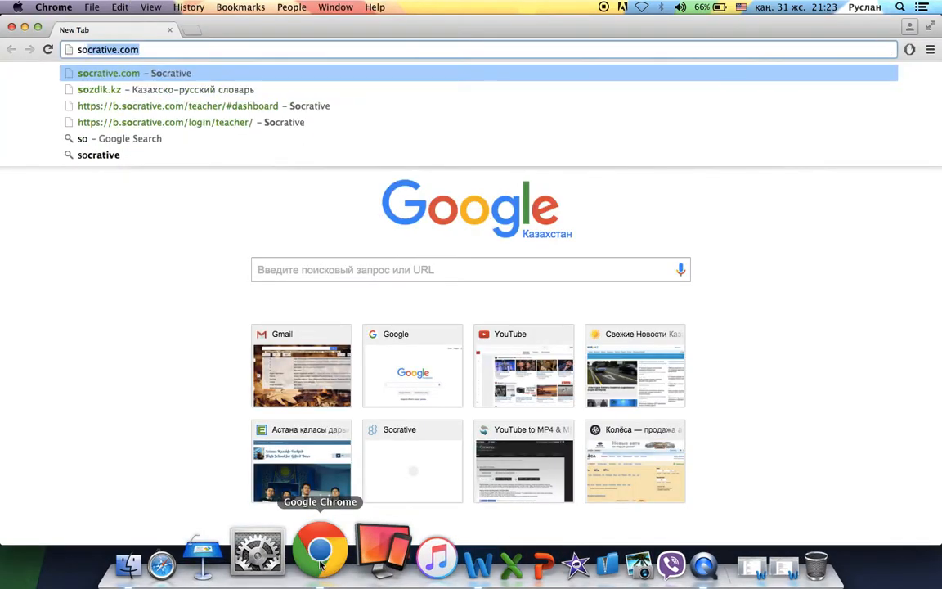
{"action": "type", "text": "cratib"}
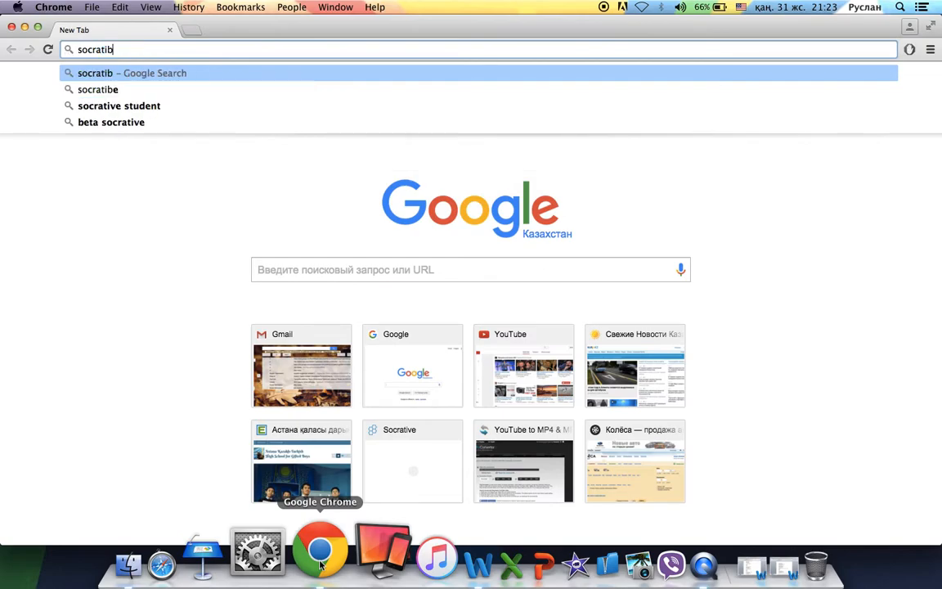
{"action": "key", "text": "BackSpace"}
{"action": "type", "text": "ve.com"}
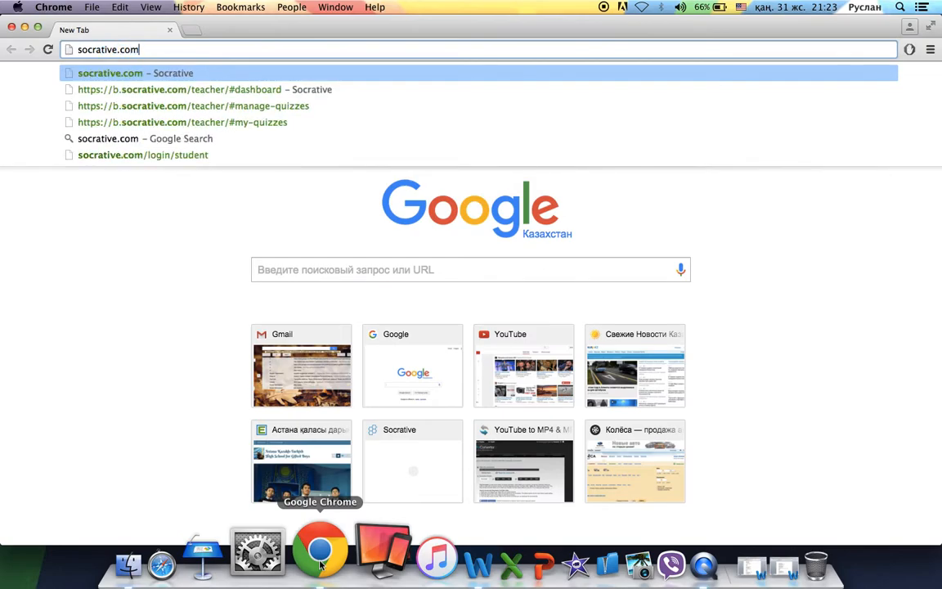
{"action": "key", "text": "Return"}
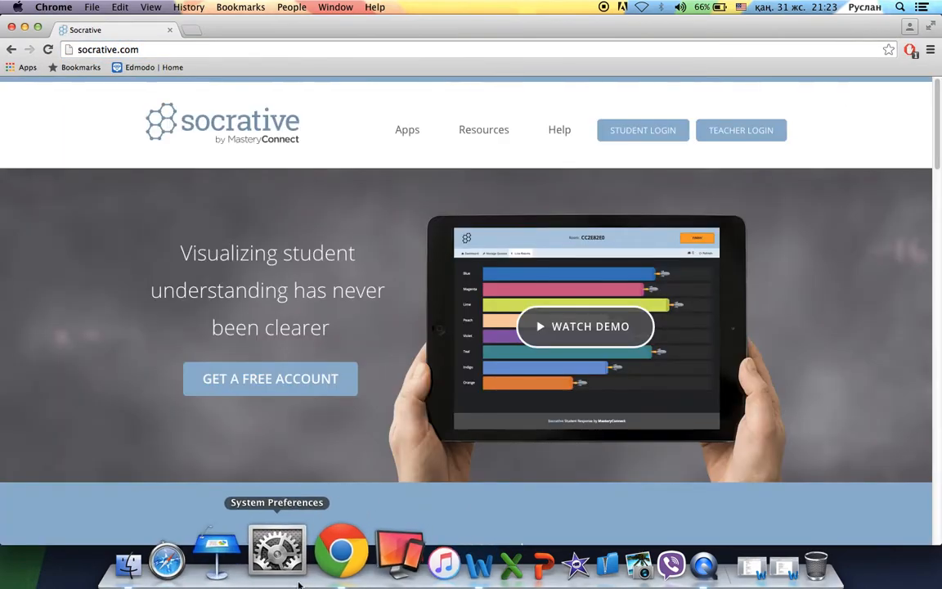
Start a free teacher account and enter the name, email, email confirmation and password.
{"action": "left_click", "coordinate": [282, 386]}
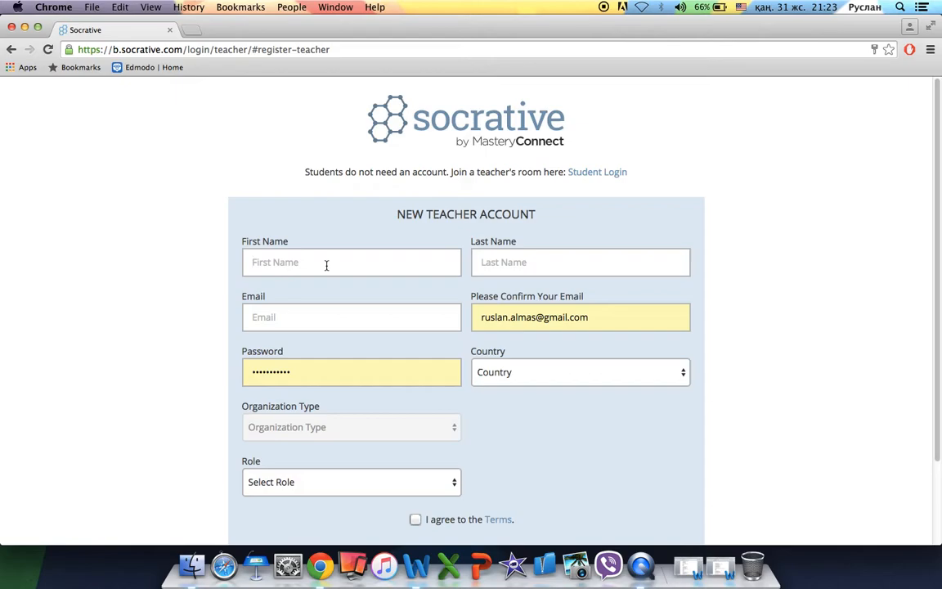
{"action": "key", "text": "Tab"}
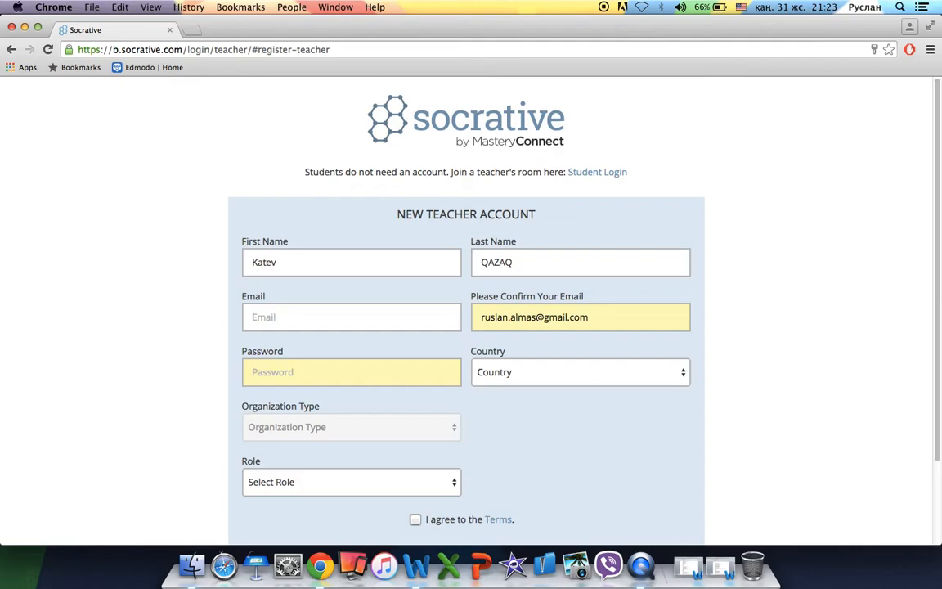
{"action": "key", "text": "Tab"}
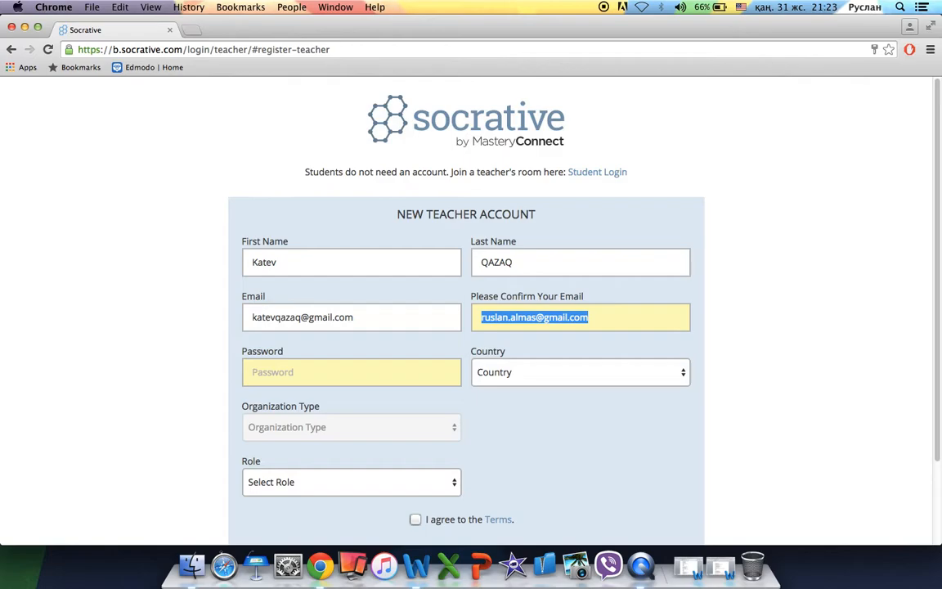
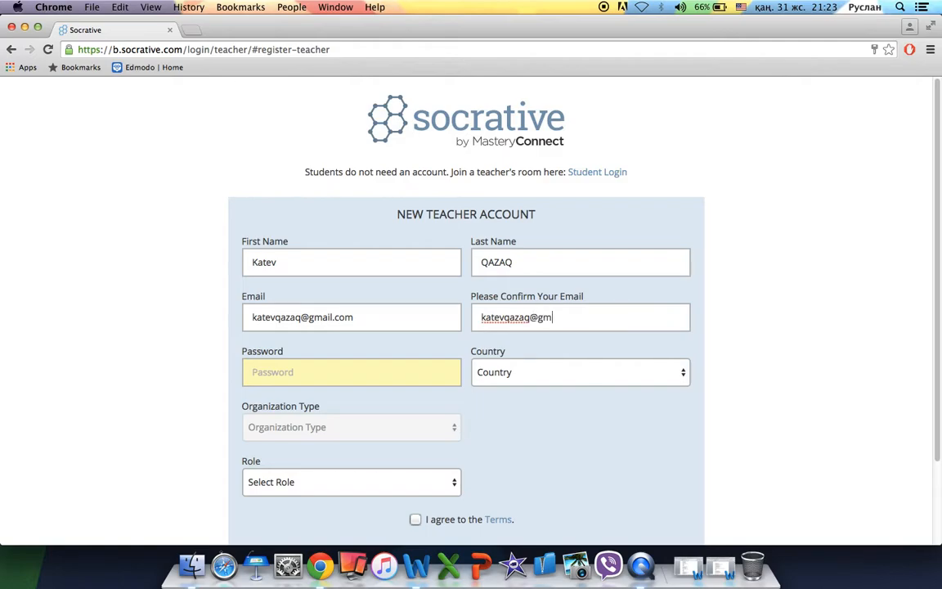
{"action": "key", "text": "Tab"}
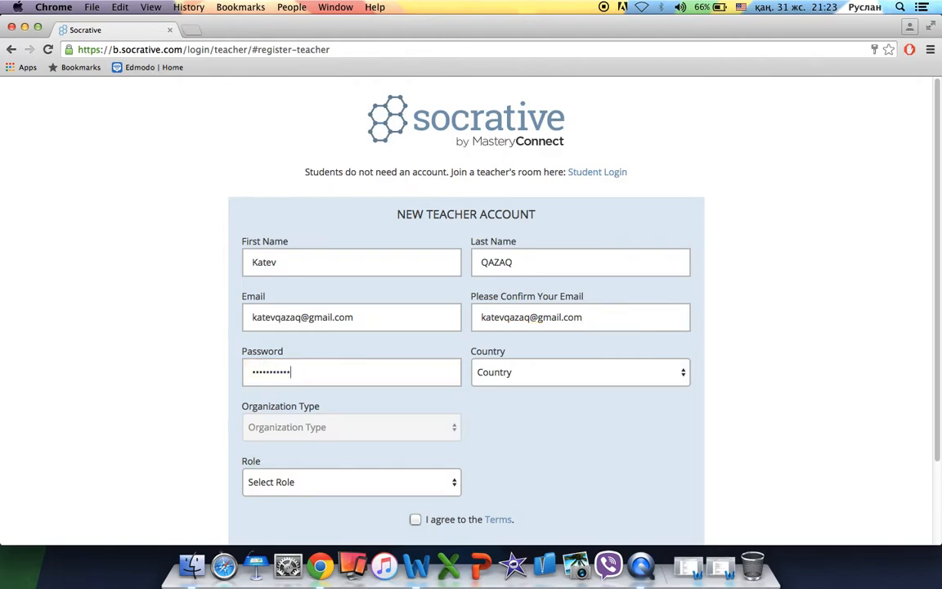
Set the country to Kazakhstan and the organization type to Primary/Secondary School.
{"action": "left_click", "coordinate": [518, 379]}
{"action": "scroll", "coordinate": [616, 464], "scroll_direction": "down", "scroll_amount": 10}
{"action": "scroll", "coordinate": [617, 468], "scroll_direction": "up", "scroll_amount": 3}
{"action": "scroll", "coordinate": [617, 467], "scroll_direction": "down", "scroll_amount": 13}
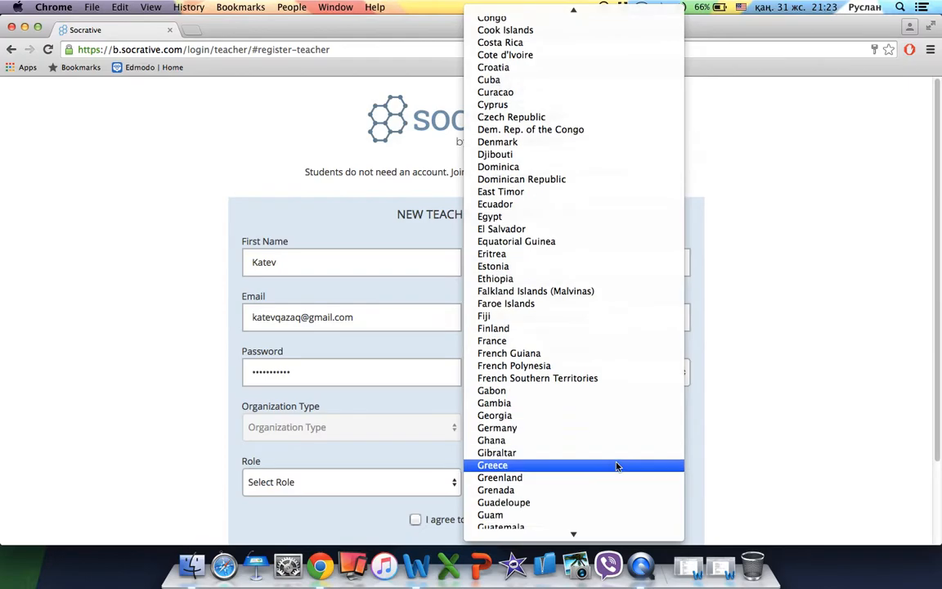
{"action": "scroll", "coordinate": [616, 466], "scroll_direction": "down", "scroll_amount": 9}
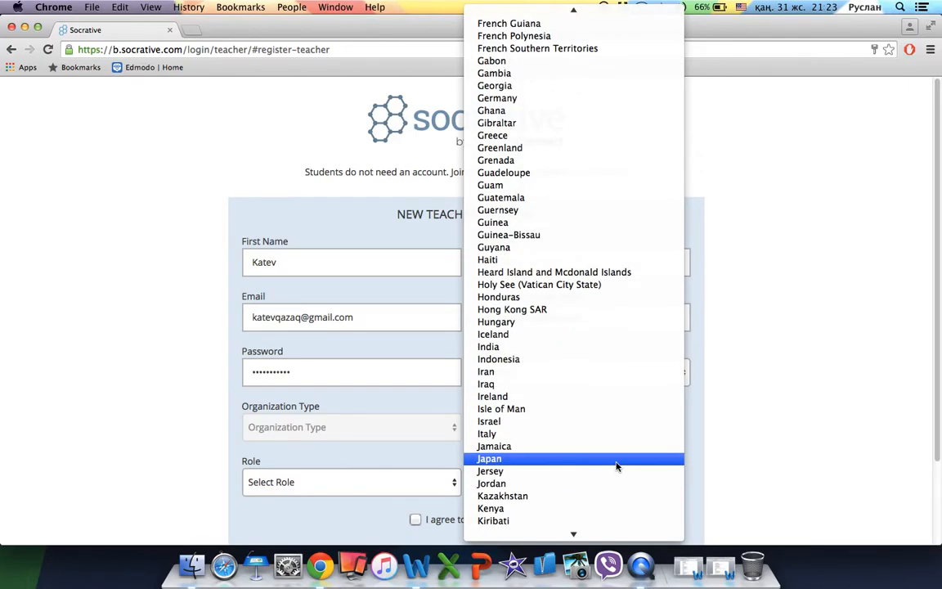
{"action": "left_click", "coordinate": [568, 496]}
{"action": "left_click", "coordinate": [369, 427]}
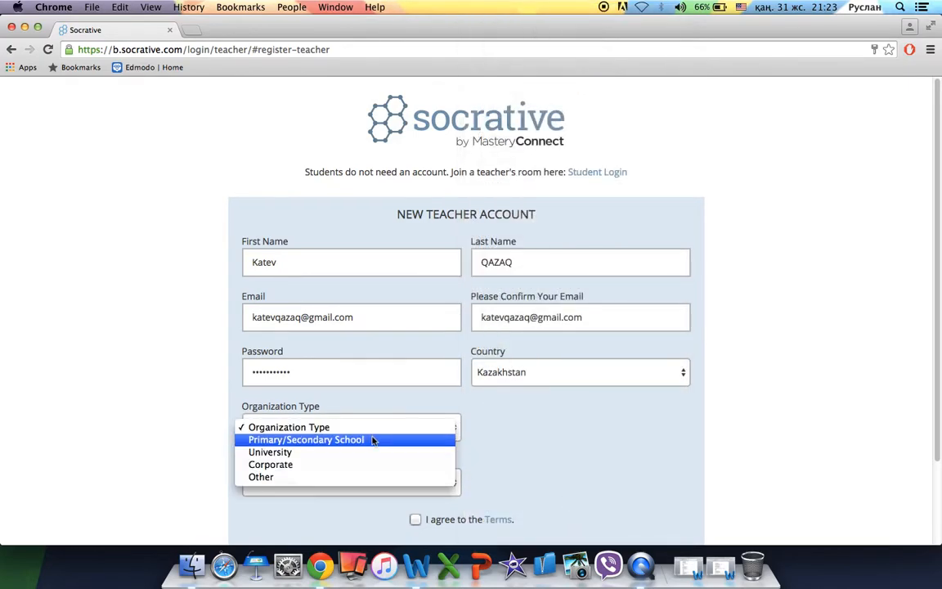
{"action": "left_click", "coordinate": [372, 439]}
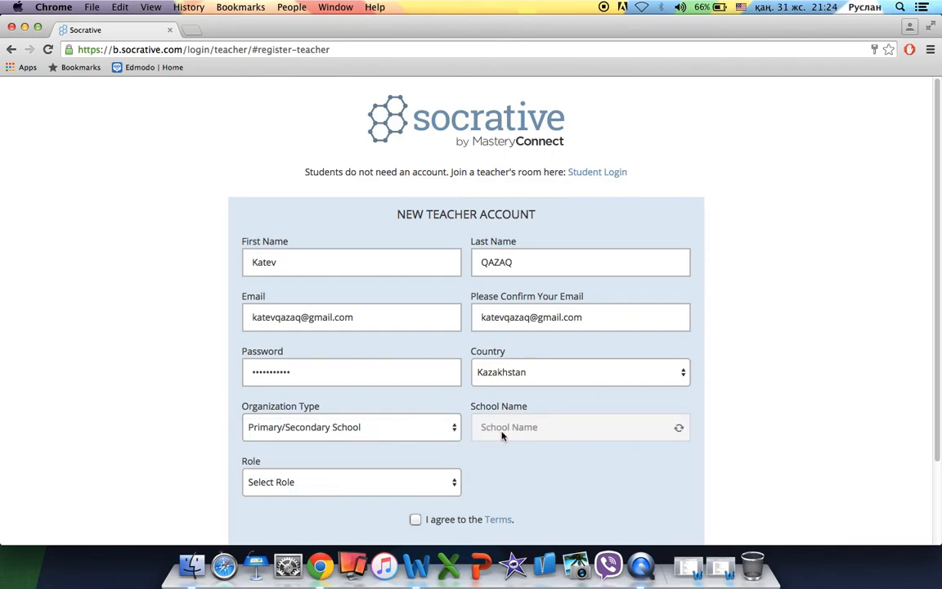
Enter school name Astana KTL, choose the Teacher role, accept the terms and submit.
{"action": "left_click", "coordinate": [523, 427]}
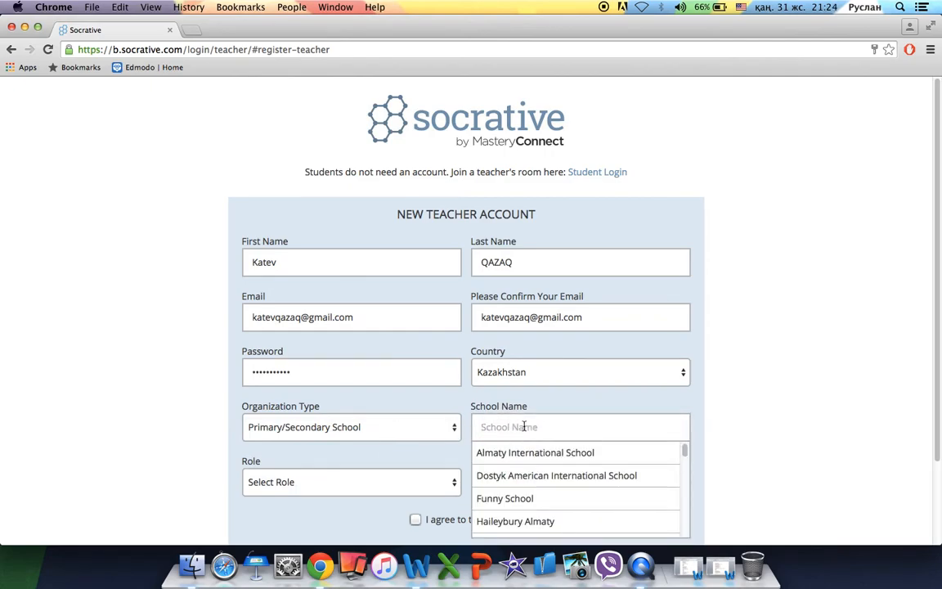
{"action": "type", "text": "Astana "}
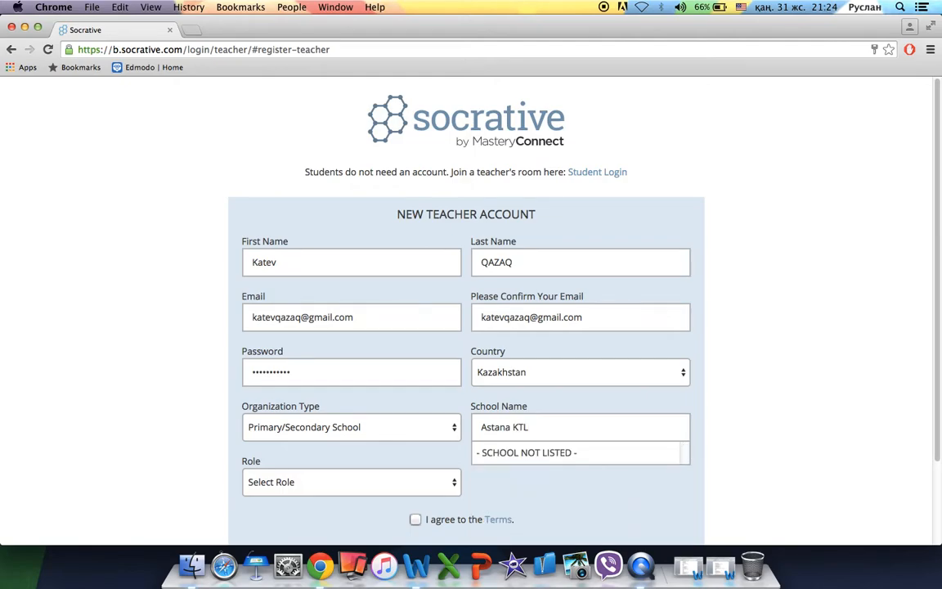
{"action": "type", "text": "KTL"}
{"action": "scroll", "coordinate": [505, 492], "scroll_direction": "down", "scroll_amount": 3}
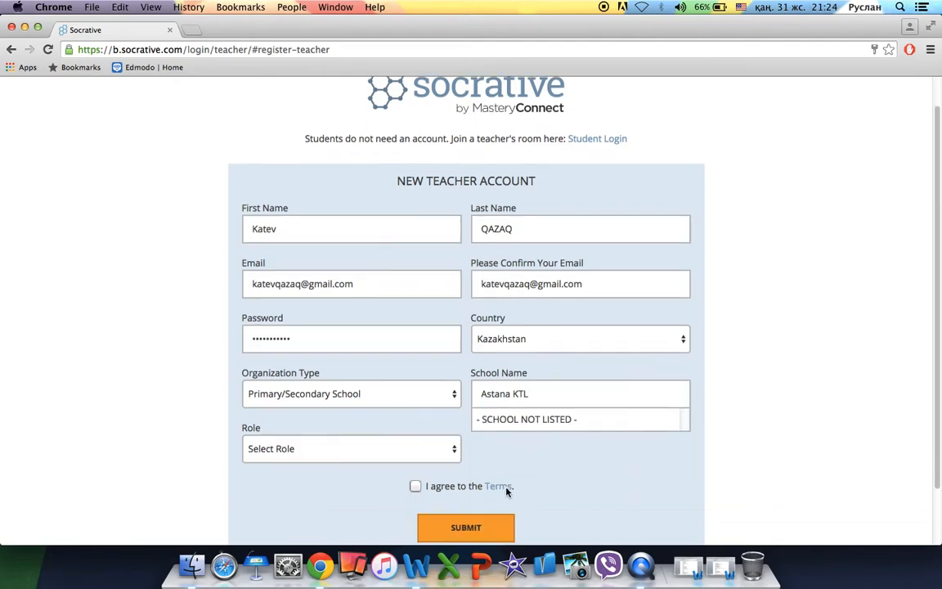
{"action": "left_click", "coordinate": [399, 390]}
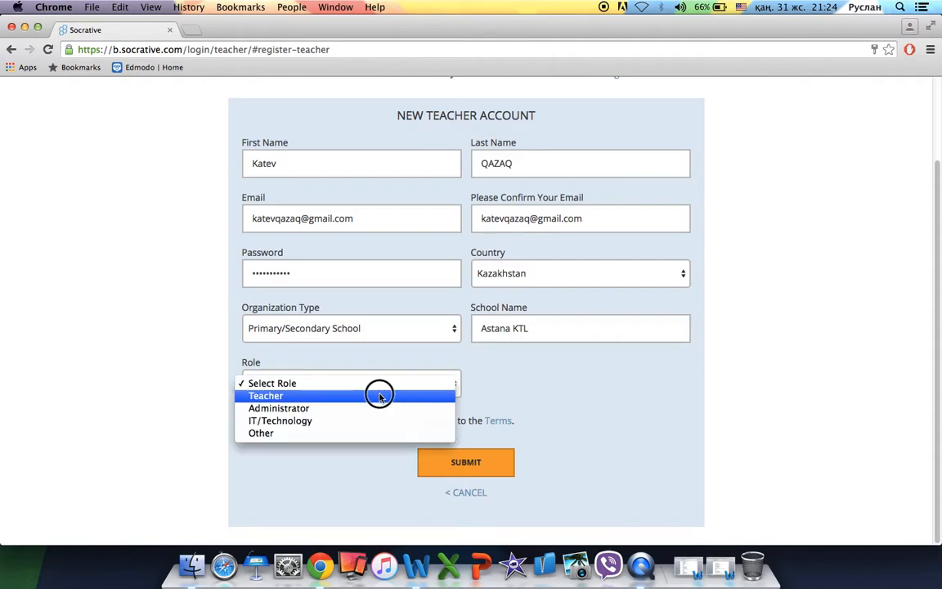
{"action": "left_click", "coordinate": [384, 394]}
{"action": "left_click", "coordinate": [416, 421]}
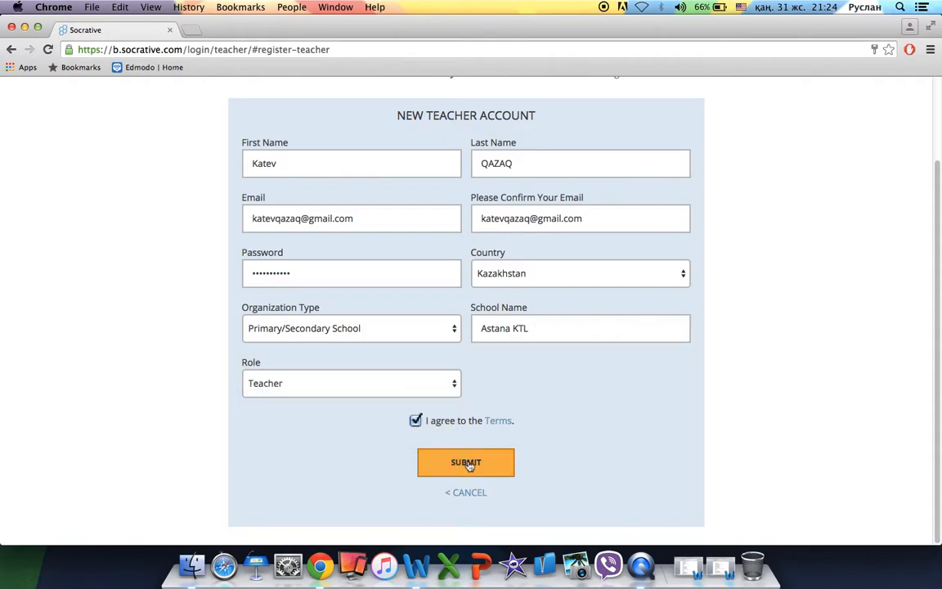
{"action": "left_click", "coordinate": [469, 464]}
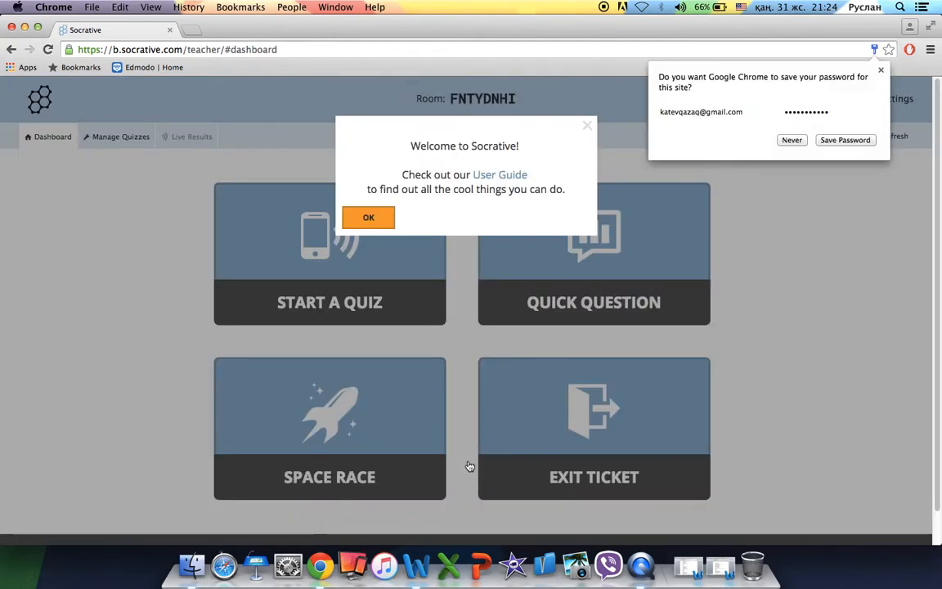
Close the welcome message and go to the Manage Quizzes page.
{"action": "left_click", "coordinate": [368, 214]}
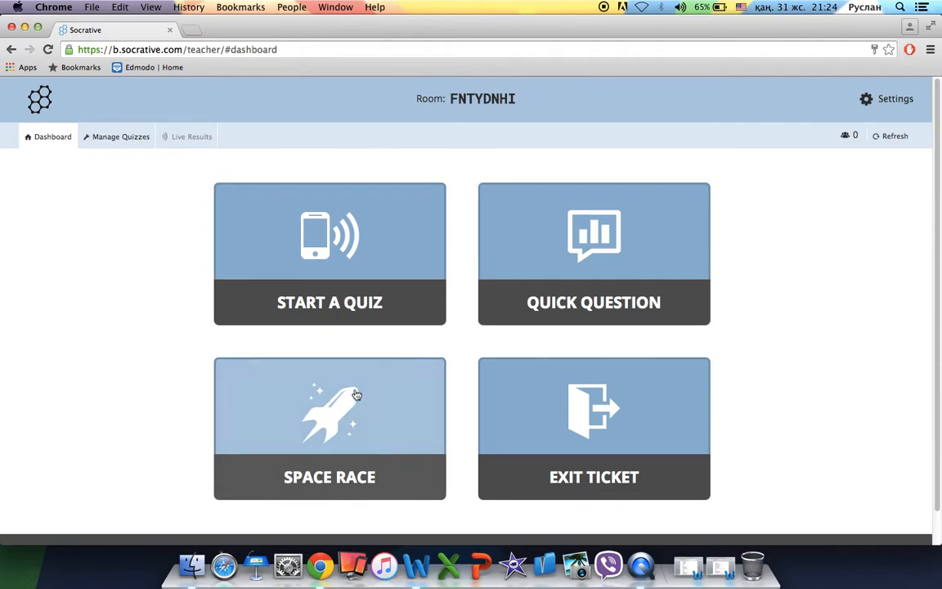
{"action": "left_click", "coordinate": [118, 140]}
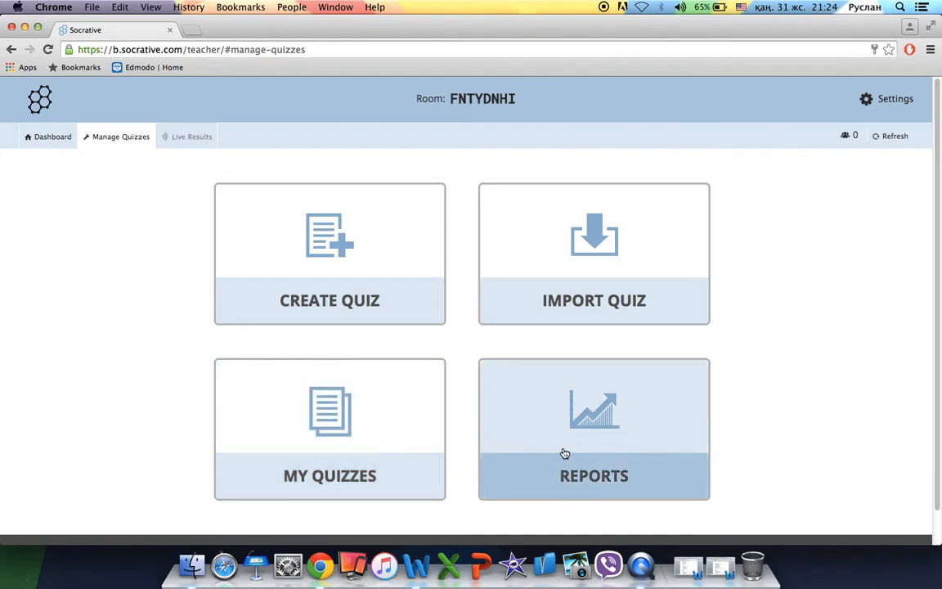
Create a quiz named 'Синтаксис (8-сынып)' and add a blank multiple-choice question.
{"action": "left_click", "coordinate": [318, 254]}
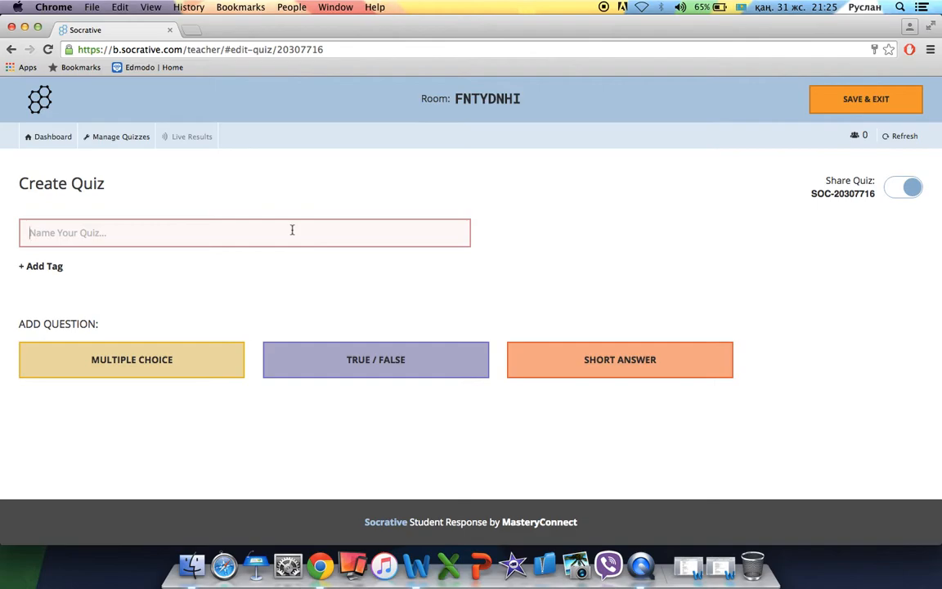
{"action": "type", "text": "Cинт"}
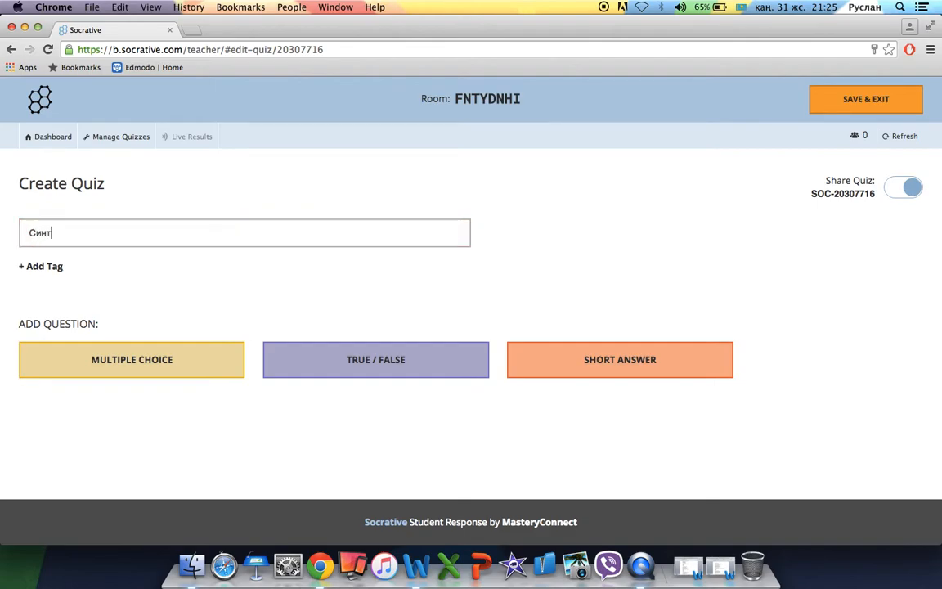
{"action": "type", "text": "аксис (9"}
{"action": "type", "text": "-сынып)"}
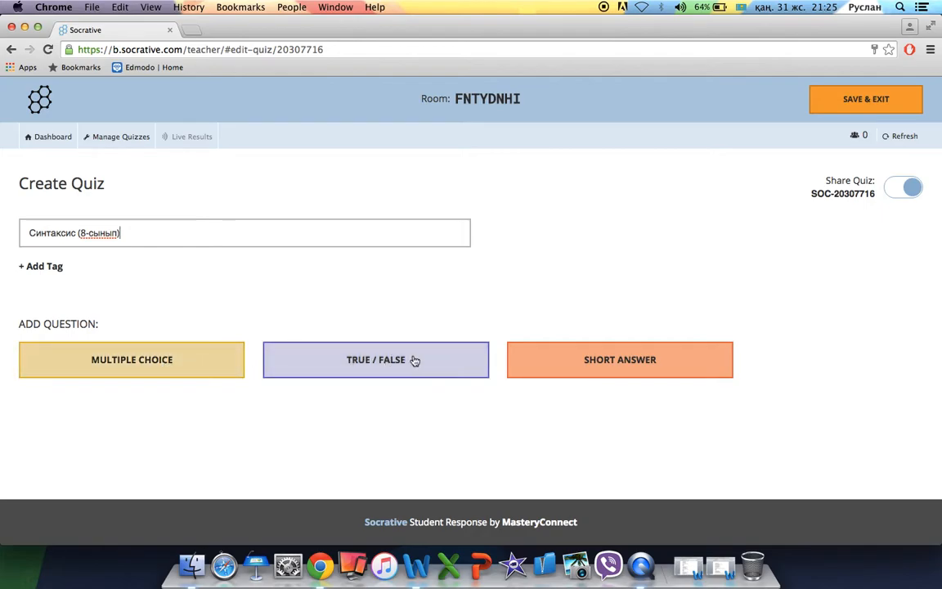
{"action": "left_click", "coordinate": [370, 355]}
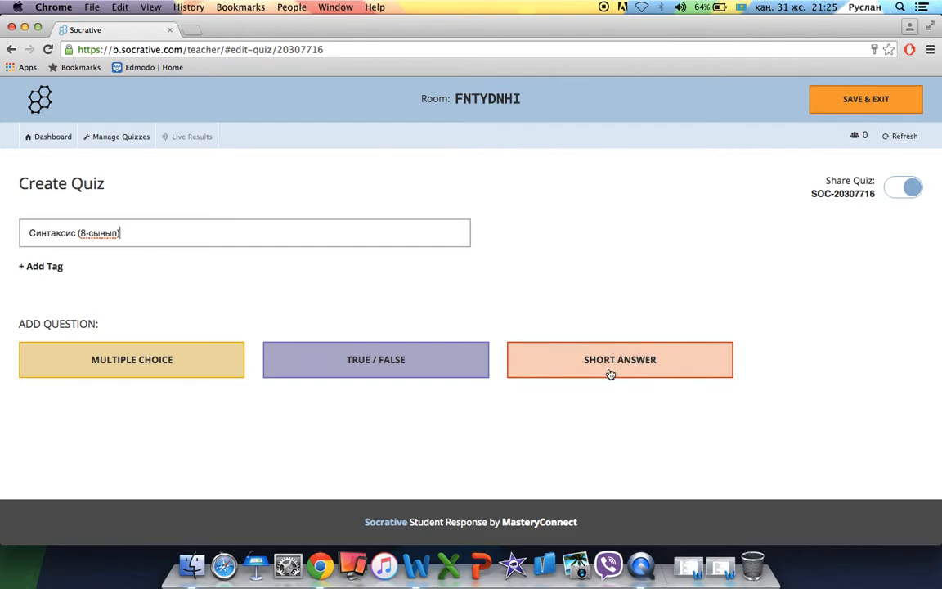
{"action": "left_click", "coordinate": [192, 361]}
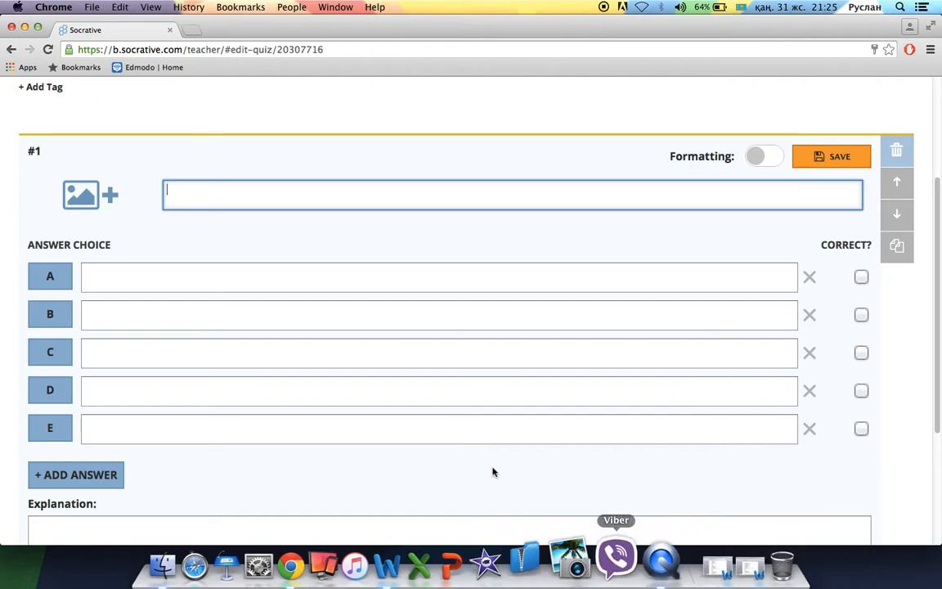
Paste 'Пысықтауыштың сұрағын табыңыз.' from Word into question #1, removing the '4.' numbering.
{"action": "left_click", "coordinate": [691, 559]}
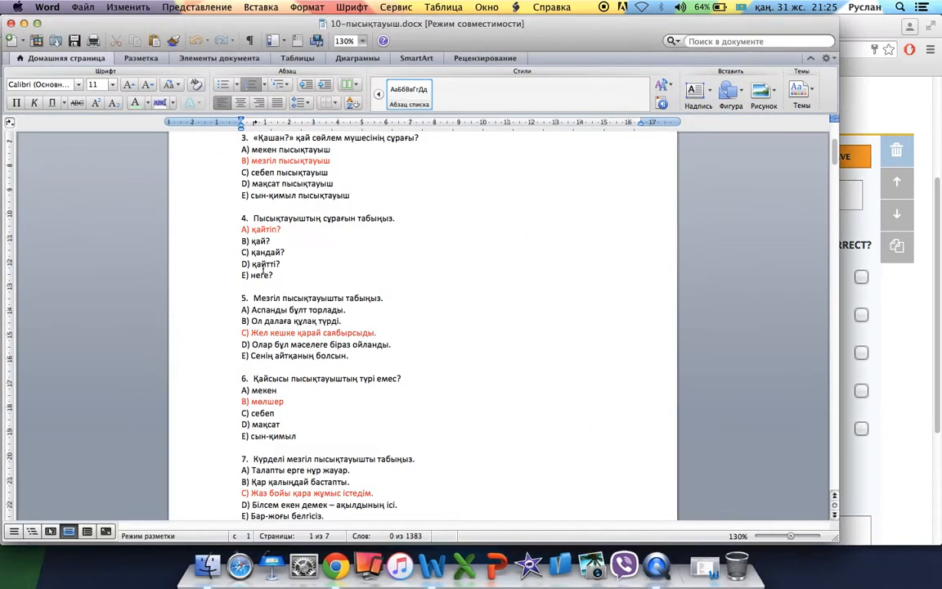
{"action": "left_click_drag", "start_coordinate": [411, 216], "coordinate": [280, 218]}
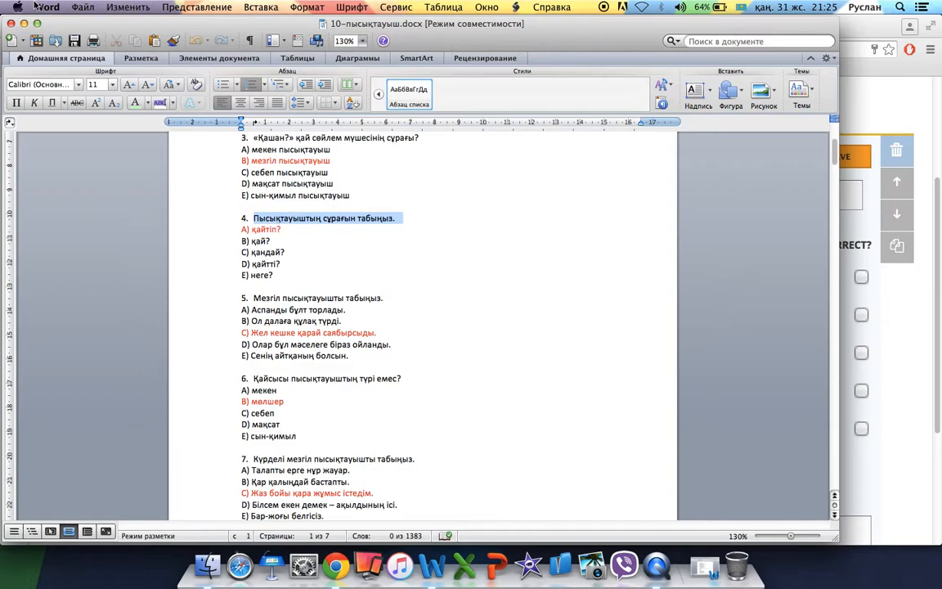
{"action": "left_click", "coordinate": [24, 23]}
{"action": "left_click", "coordinate": [282, 194]}
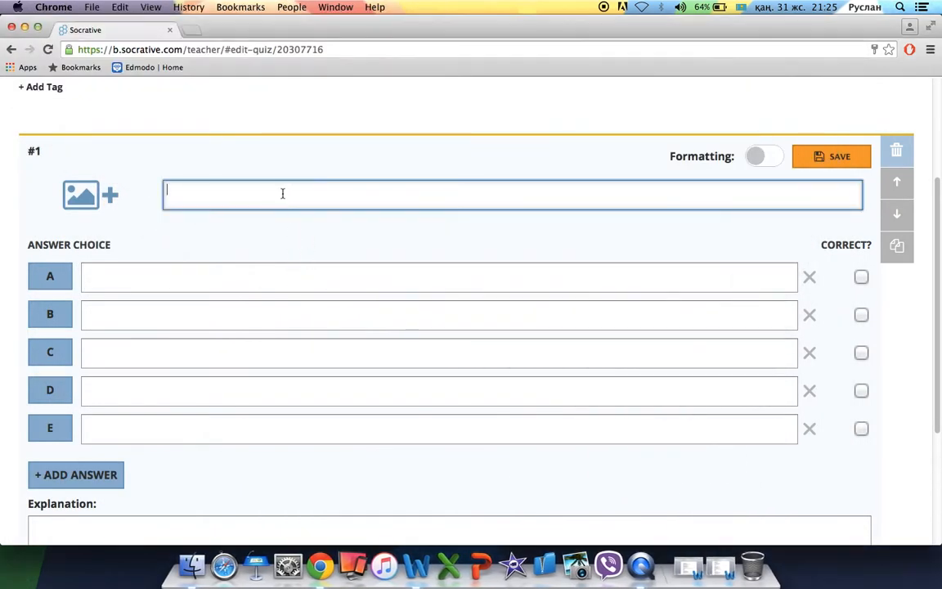
{"action": "type", "text": "4.\tПысықтауыштың сұрағын табыңыз."}
{"action": "left_click", "coordinate": [193, 192]}
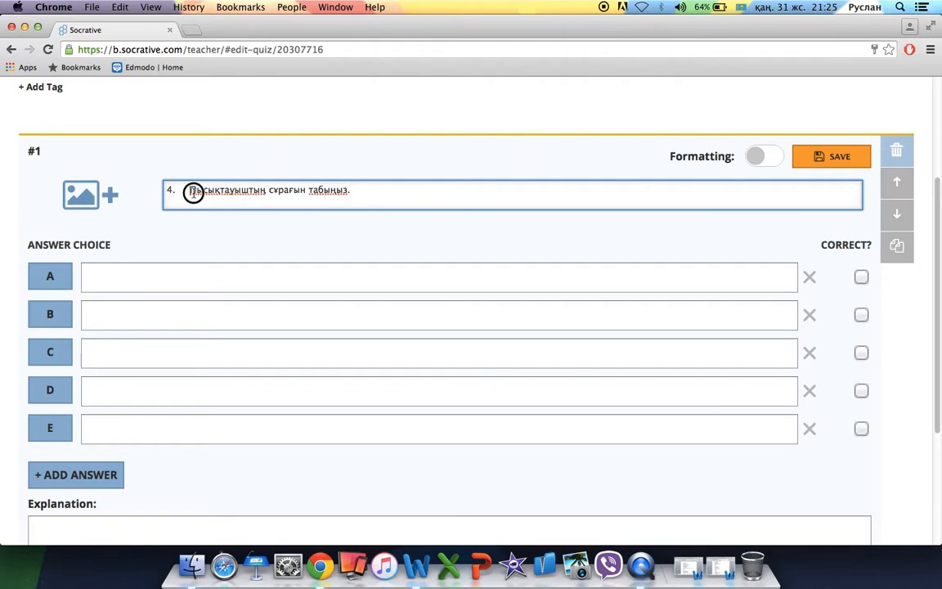
{"action": "key", "text": "BackSpace"}
{"action": "key", "text": "BackSpace"}
{"action": "key", "text": "BackSpace"}
Copy қайтіп? from the Word test into answer A.
{"action": "left_click", "coordinate": [188, 270]}
{"action": "key", "text": "super+Tab"}
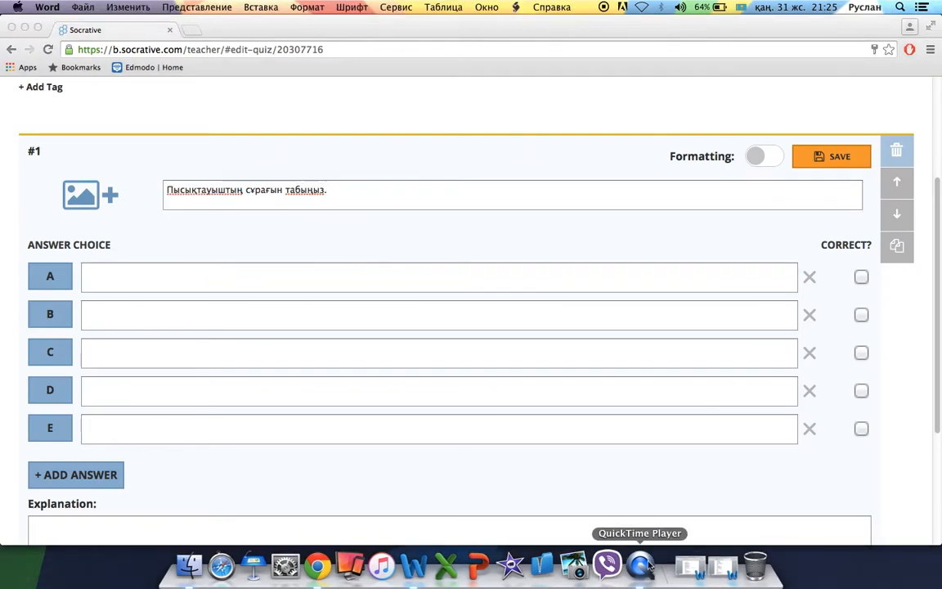
{"action": "left_click", "coordinate": [673, 532]}
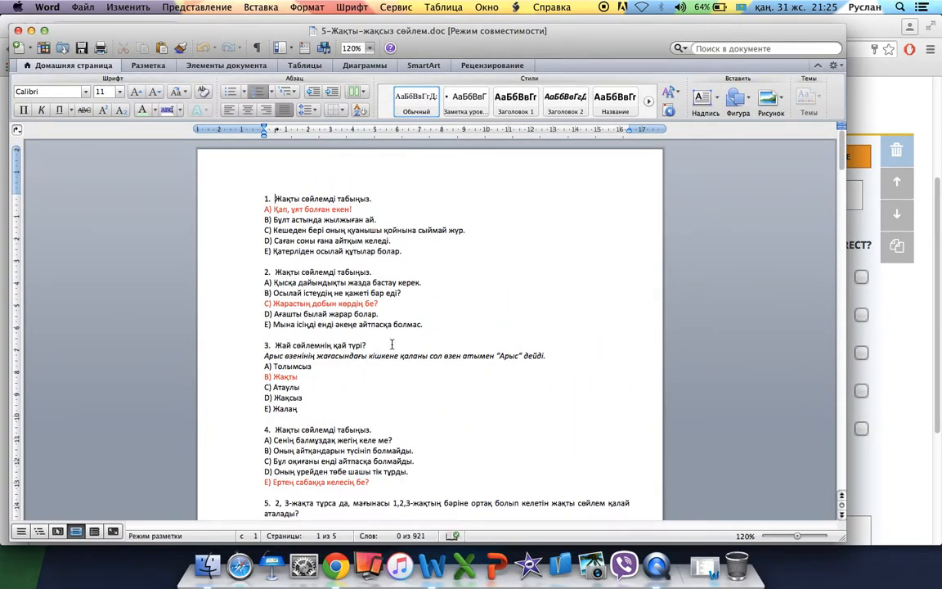
{"action": "left_click", "coordinate": [703, 565]}
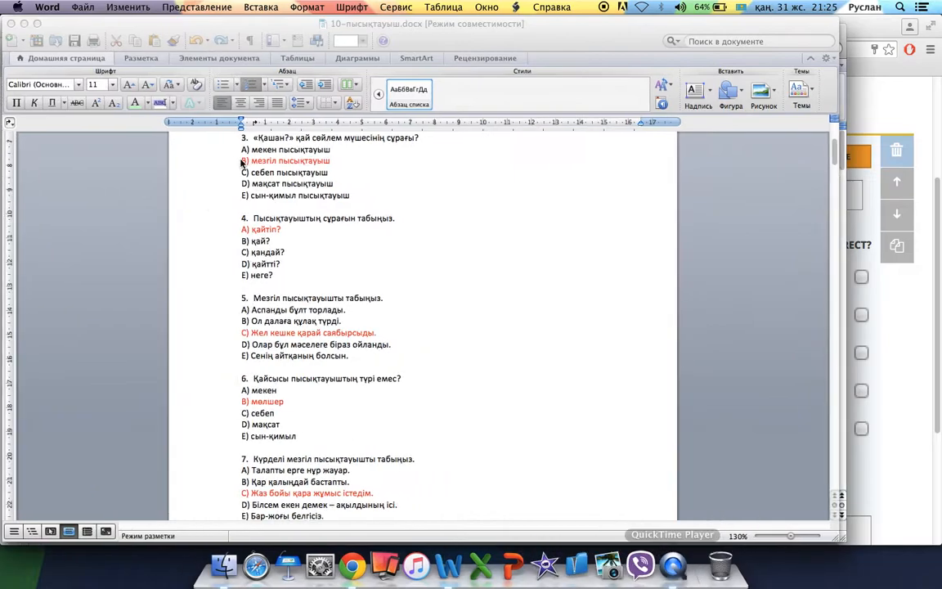
{"action": "triple_click", "coordinate": [276, 230]}
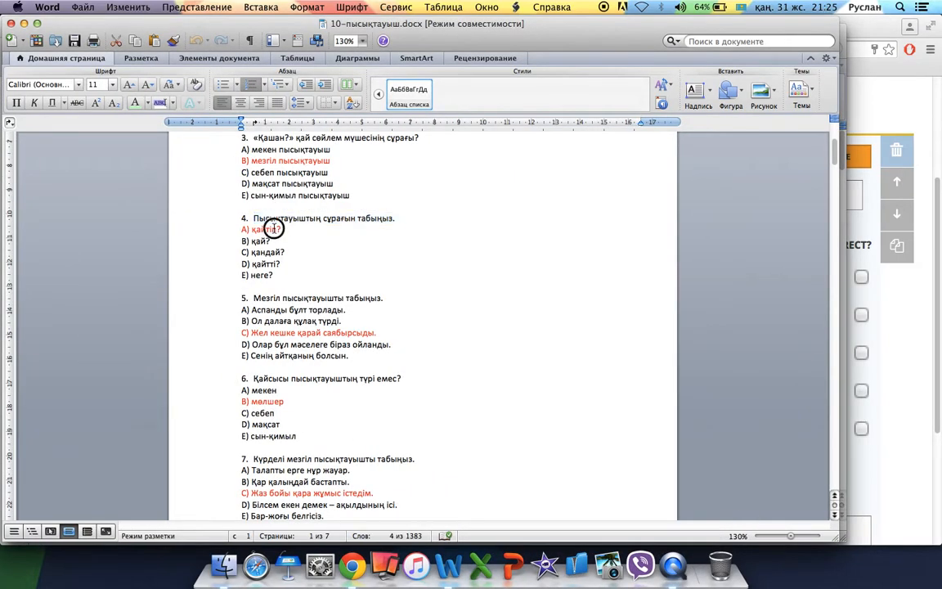
{"action": "left_click", "coordinate": [276, 231]}
{"action": "left_click_drag", "start_coordinate": [287, 230], "coordinate": [268, 230]}
{"action": "key", "text": "super+c"}
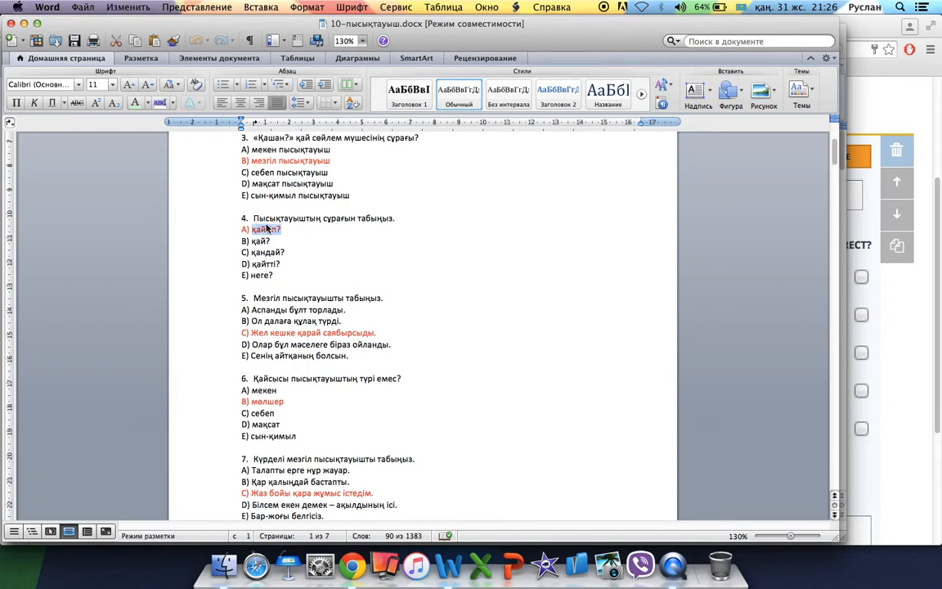
{"action": "key", "text": "super+Tab"}
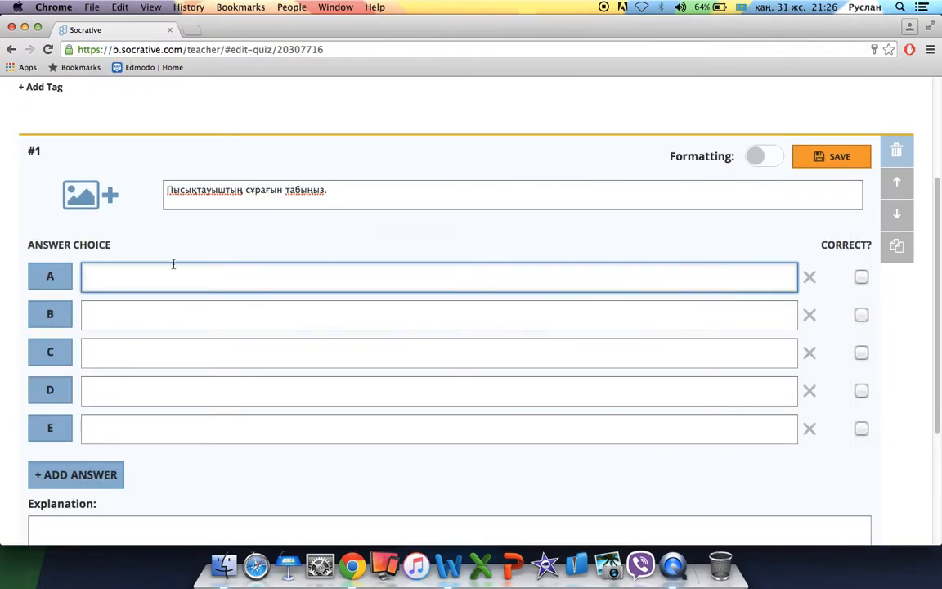
{"action": "key", "text": "super+v"}
Copy қай? and қандай? from Word into answers B and C.
{"action": "left_click", "coordinate": [155, 315]}
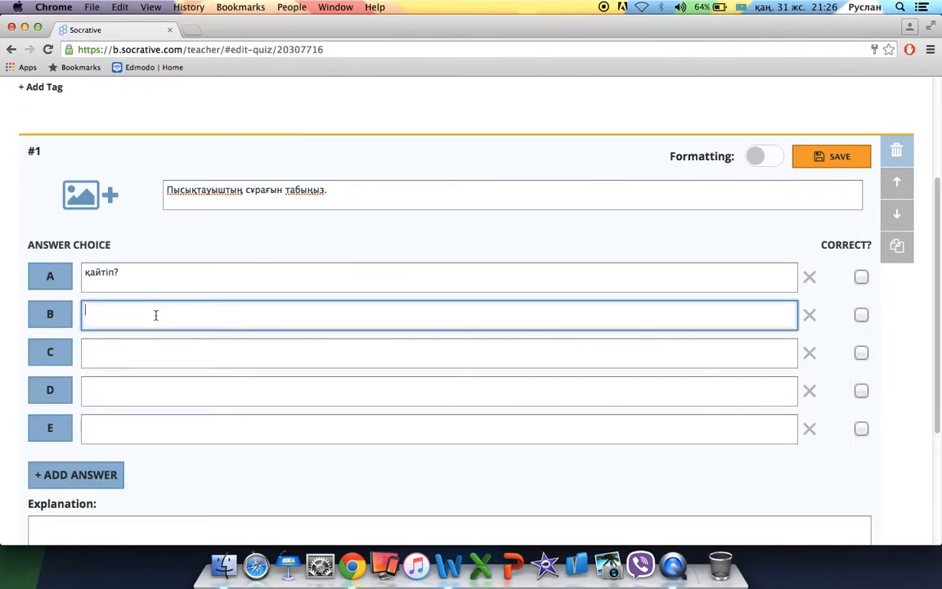
{"action": "key", "text": "super+Tab"}
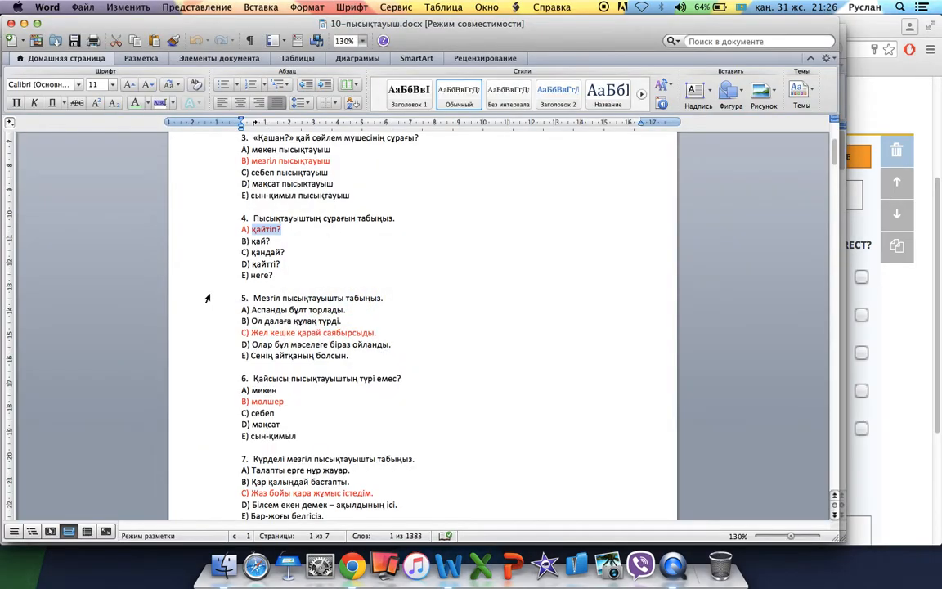
{"action": "left_click_drag", "start_coordinate": [271, 242], "coordinate": [251, 241]}
{"action": "key", "text": "super+c"}
{"action": "key", "text": "super+Tab"}
{"action": "key", "text": "super+v"}
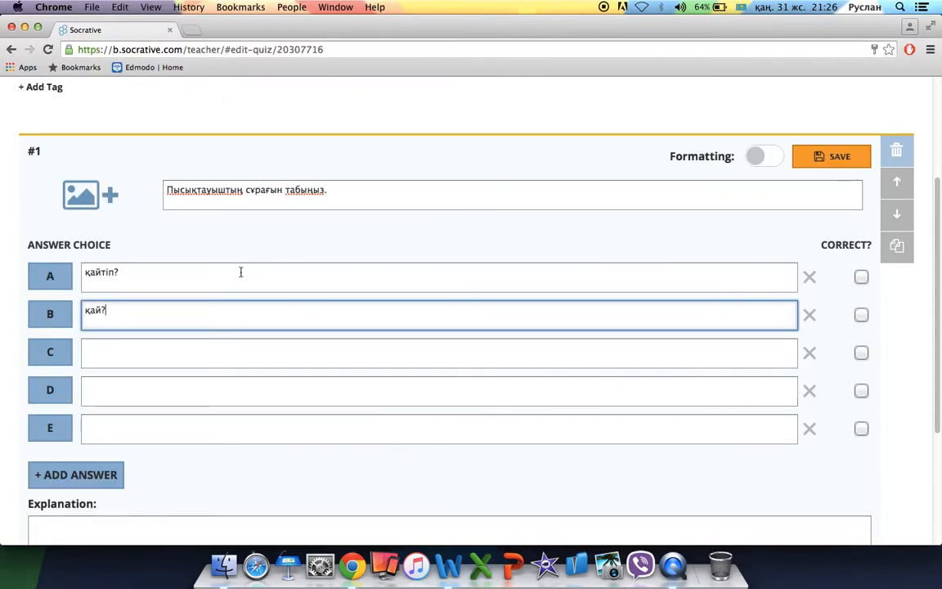
{"action": "key", "text": "Tab"}
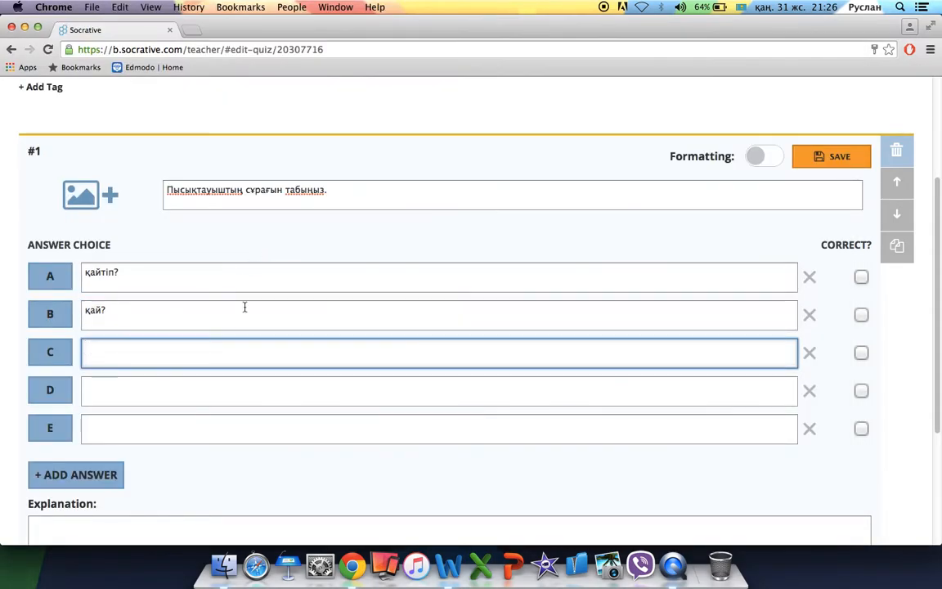
{"action": "key", "text": "super+Tab"}
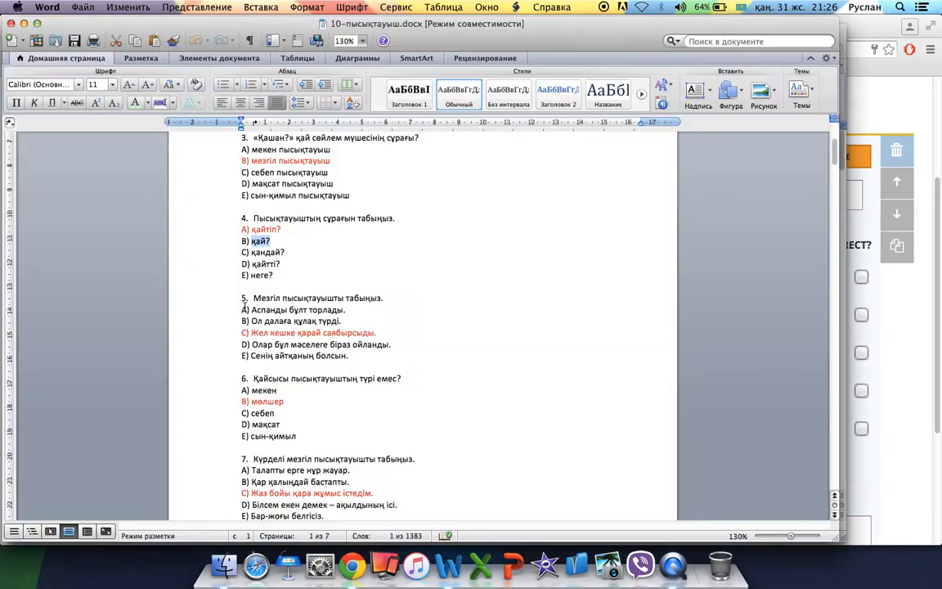
{"action": "double_click", "coordinate": [269, 253]}
{"action": "key", "text": "super+c"}
{"action": "key", "text": "super+Tab"}
{"action": "key", "text": "super+v"}
{"action": "key", "text": "Tab"}
{"action": "key", "text": "Tab"}
Copy қайтті? and неге? from Word into answers D and E.
{"action": "left_click", "coordinate": [172, 396]}
{"action": "key", "text": "super+Tab"}
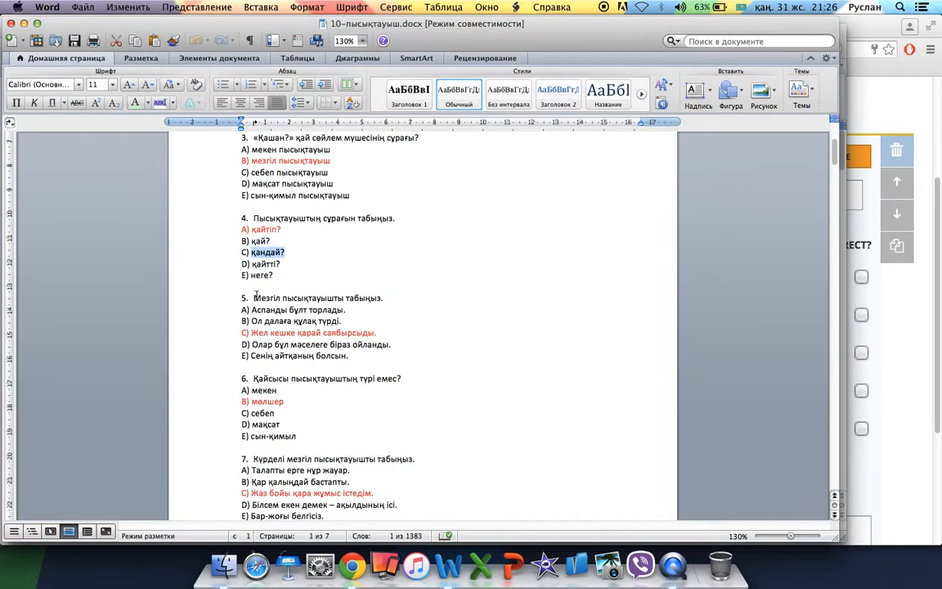
{"action": "left_click", "coordinate": [272, 260]}
{"action": "double_click", "coordinate": [270, 261]}
{"action": "key", "text": "super+c"}
{"action": "key", "text": "super+Tab"}
{"action": "key", "text": "super+v"}
{"action": "key", "text": "Tab"}
{"action": "key", "text": "super+Tab"}
{"action": "left_click_drag", "start_coordinate": [275, 275], "coordinate": [252, 276]}
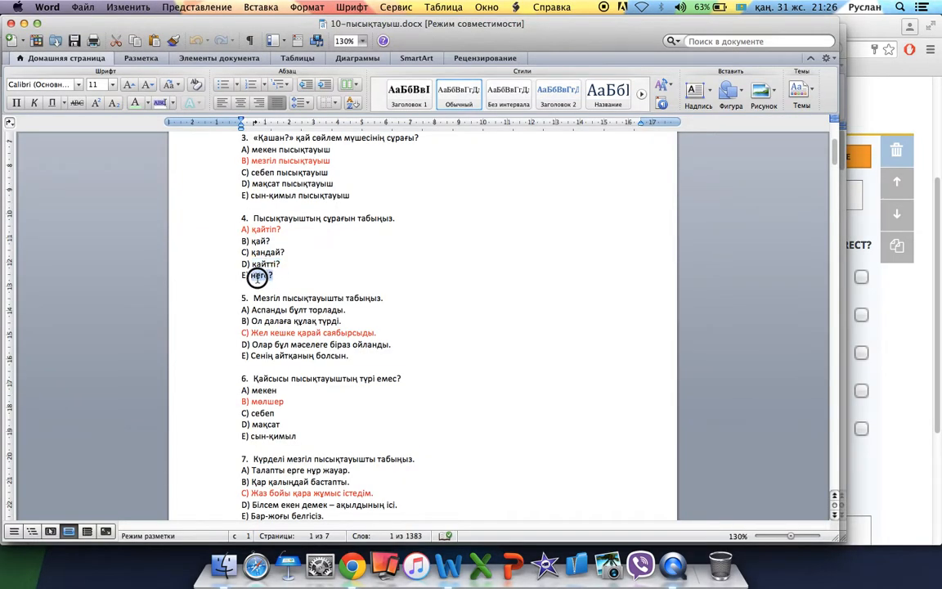
{"action": "key", "text": "super+c"}
{"action": "key", "text": "super+Tab"}
{"action": "key", "text": "super+v"}
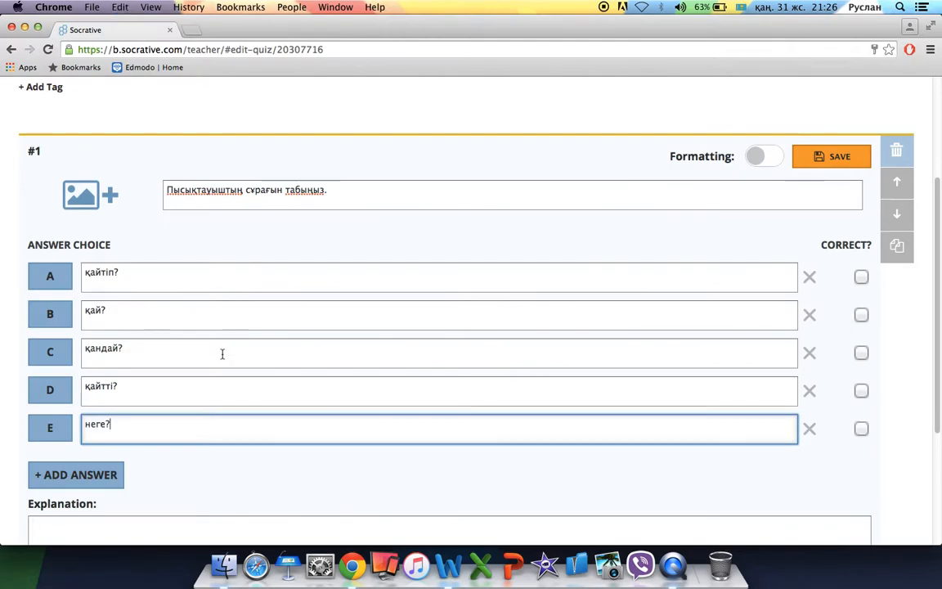
{"action": "key", "text": "super+Tab"}
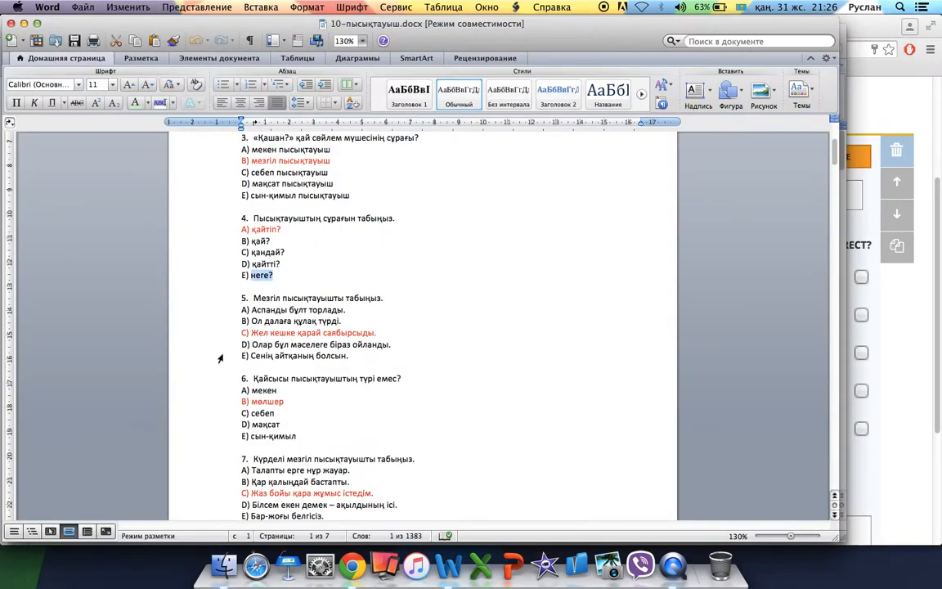
{"action": "key", "text": "super+Tab"}
Mark answer A, қайтіп?, as correct for question #1.
{"action": "left_click", "coordinate": [863, 278]}
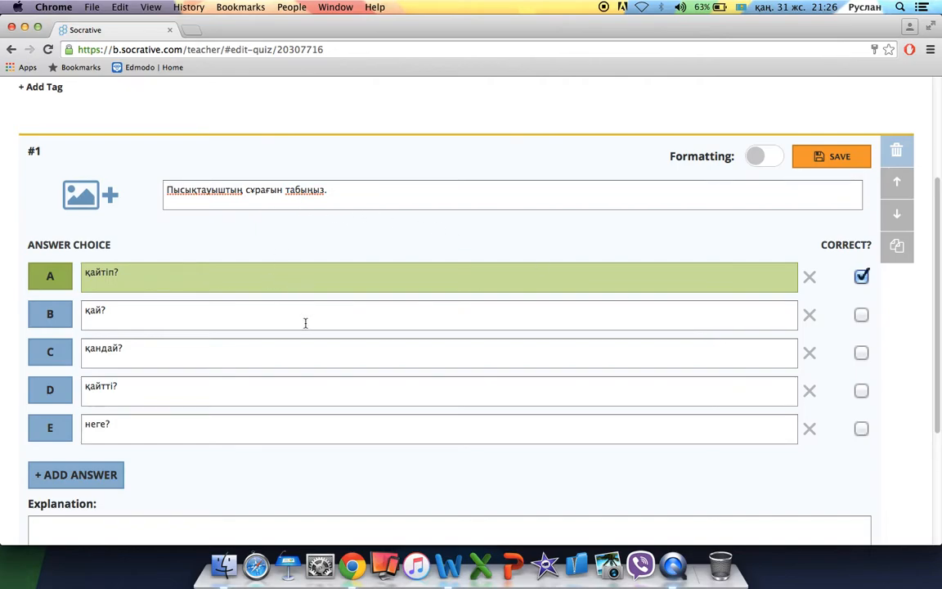
{"action": "scroll", "coordinate": [431, 400], "scroll_direction": "down", "scroll_amount": 2}
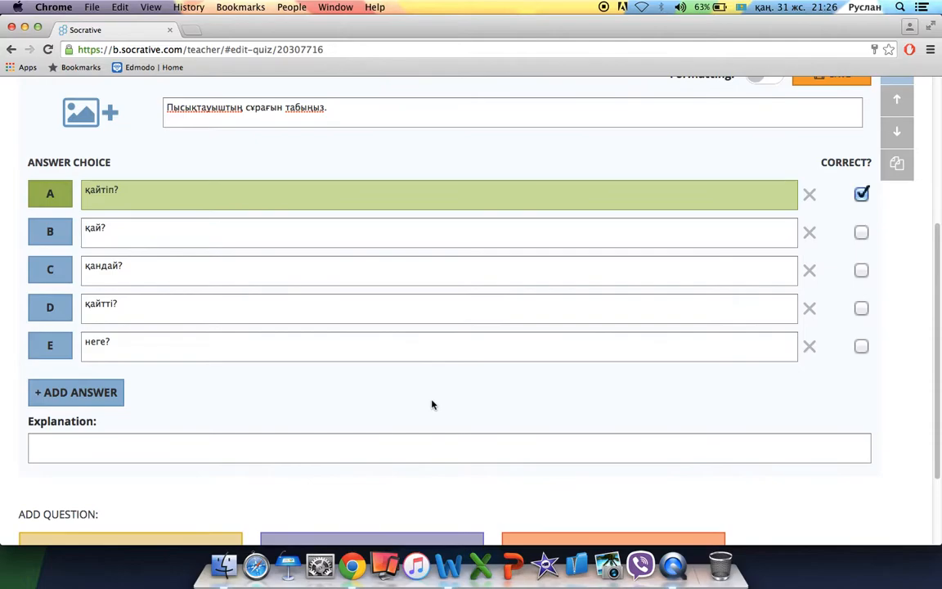
{"action": "left_click", "coordinate": [263, 439]}
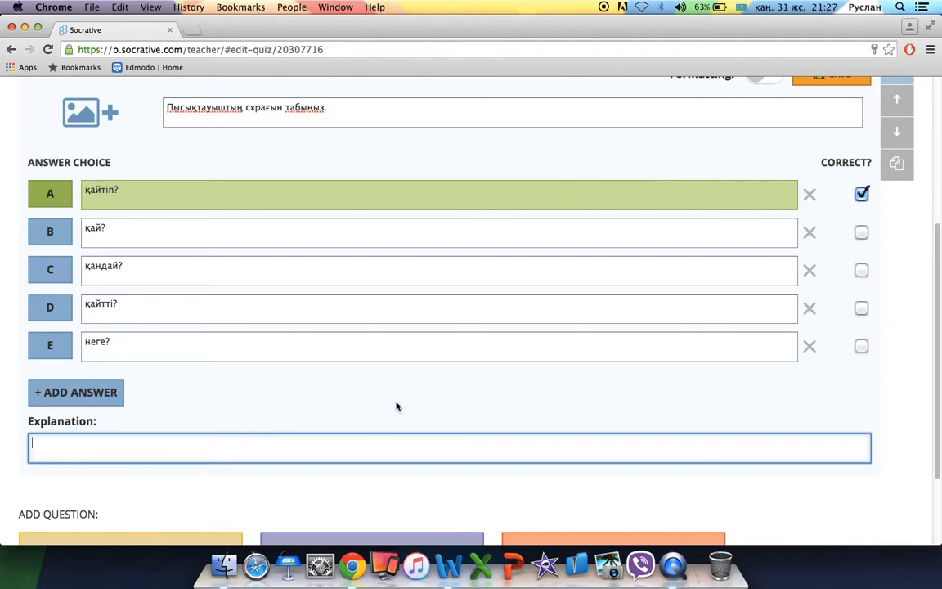
Write the explanation that adverbials describe how an action happens, answering қалай? қайтіп? қалайша?
{"action": "type", "text": "Пысықтауыш қимылдың"}
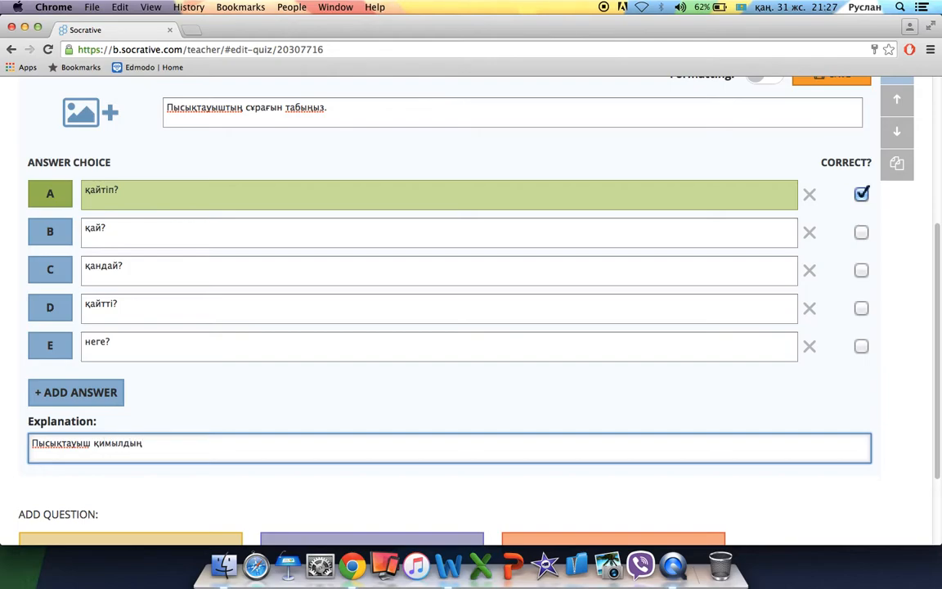
{"action": "type", "text": ", іс"}
{"action": "key", "text": "ctrl+space"}
{"action": "type", "text": "-"}
{"action": "key", "text": "ctrl+space"}
{"action": "type", "text": "әрекеттің әр түр"}
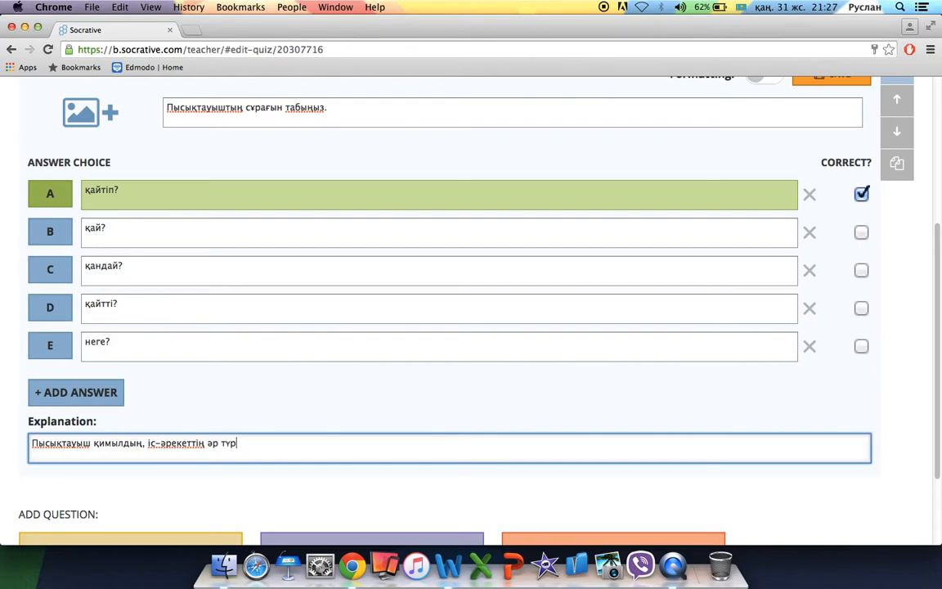
{"action": "type", "text": "лі жағдайын білдіреді"}
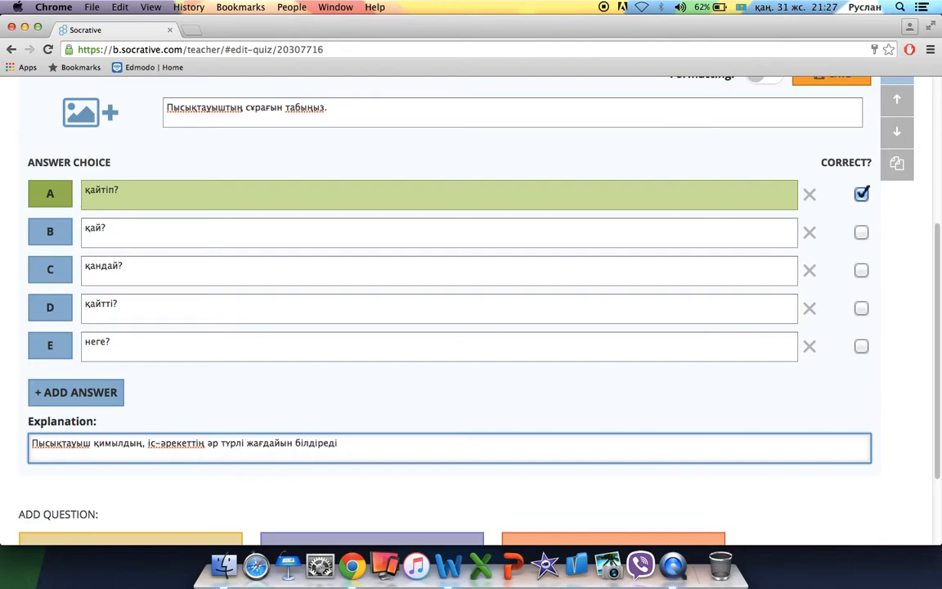
{"action": "type", "text": " және қалай?"}
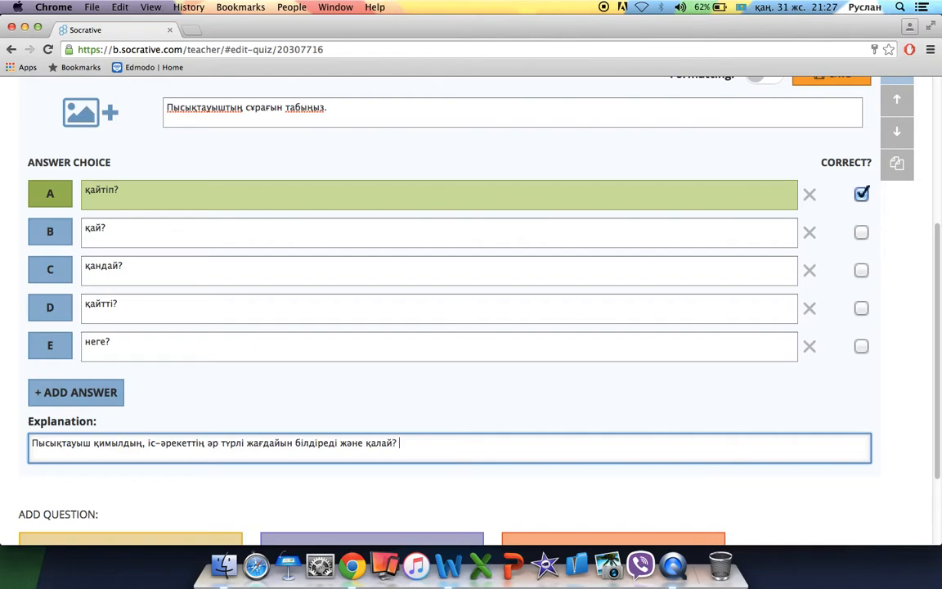
{"action": "type", "text": " қайтіп? қалайша? деген сияқты сұрақтарға жауап "}
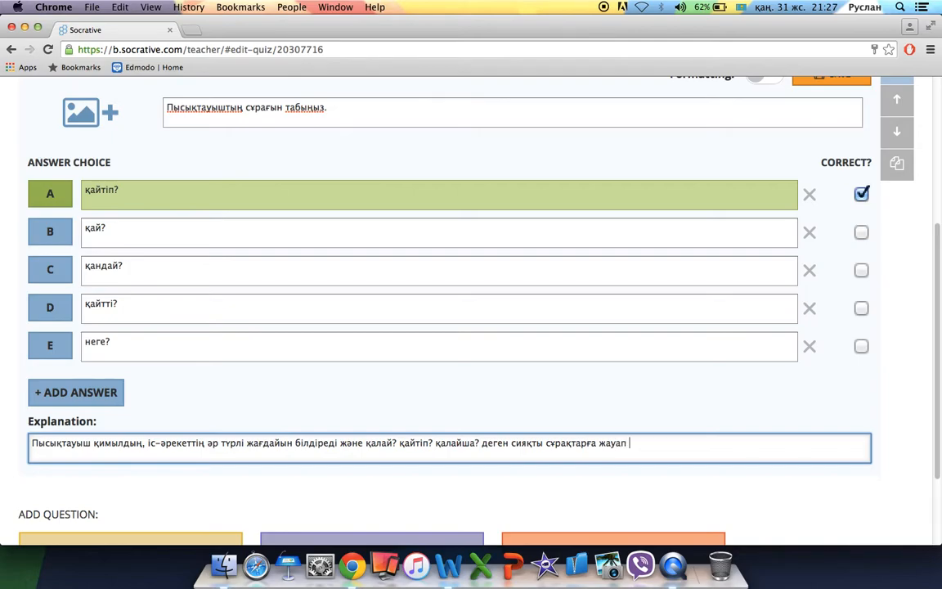
{"action": "type", "text": "береді."}
{"action": "scroll", "coordinate": [597, 271], "scroll_direction": "up", "scroll_amount": 3}
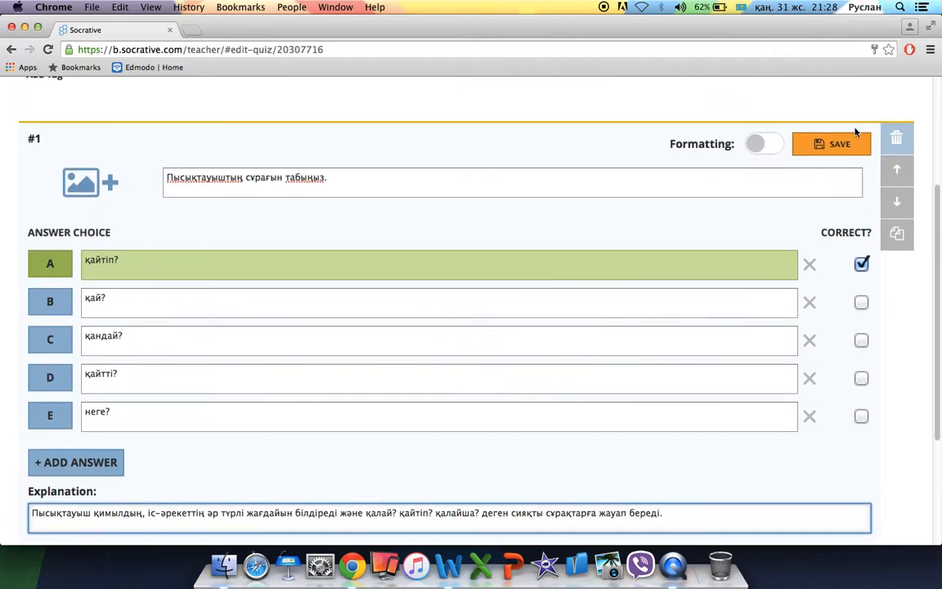
Save question #1 and add a new multiple-choice question #2.
{"action": "left_click", "coordinate": [854, 146]}
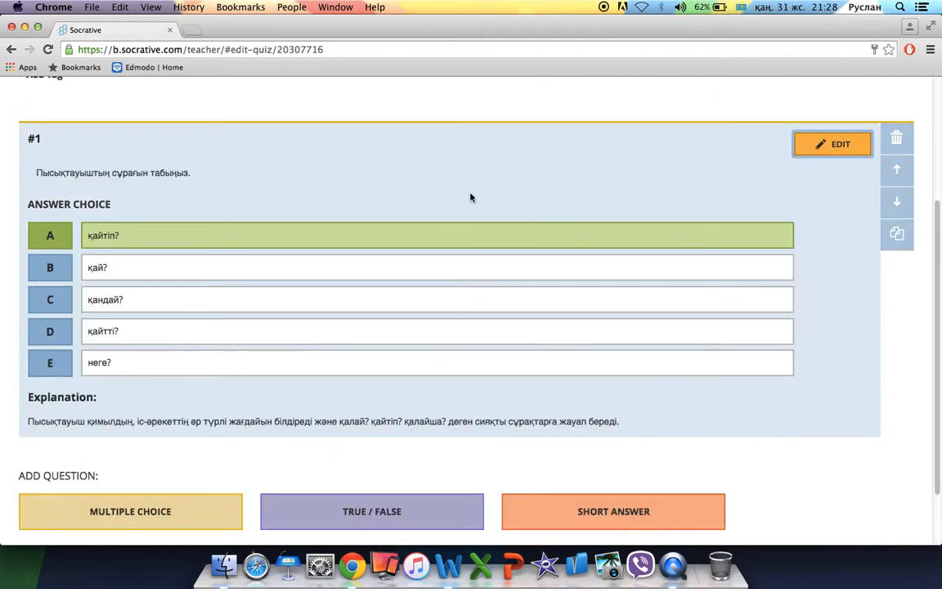
{"action": "scroll", "coordinate": [399, 393], "scroll_direction": "down", "scroll_amount": 2}
{"action": "left_click", "coordinate": [169, 435]}
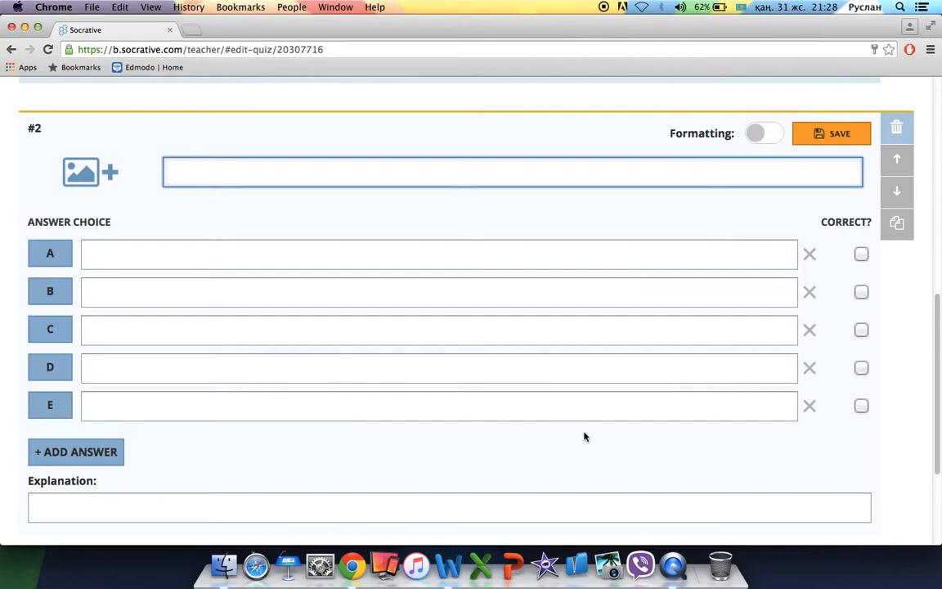
{"action": "key", "text": "ctrl+Up"}
Paste 'Қайсысы пысықтауыштың түрі емес?' from Word into question #2, removing the '6.' numbering.
{"action": "left_click", "coordinate": [300, 334]}
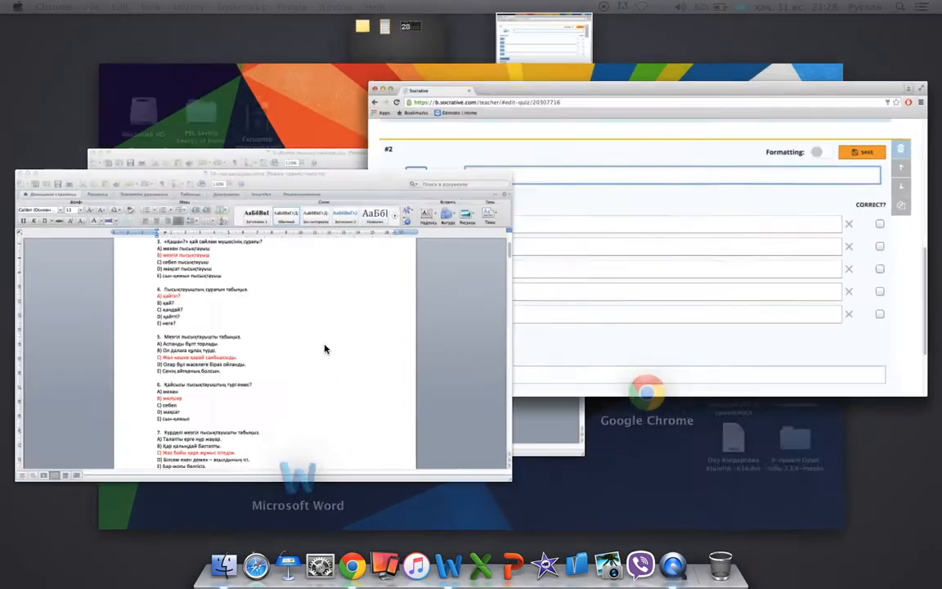
{"action": "scroll", "coordinate": [340, 326], "scroll_direction": "down", "scroll_amount": 1}
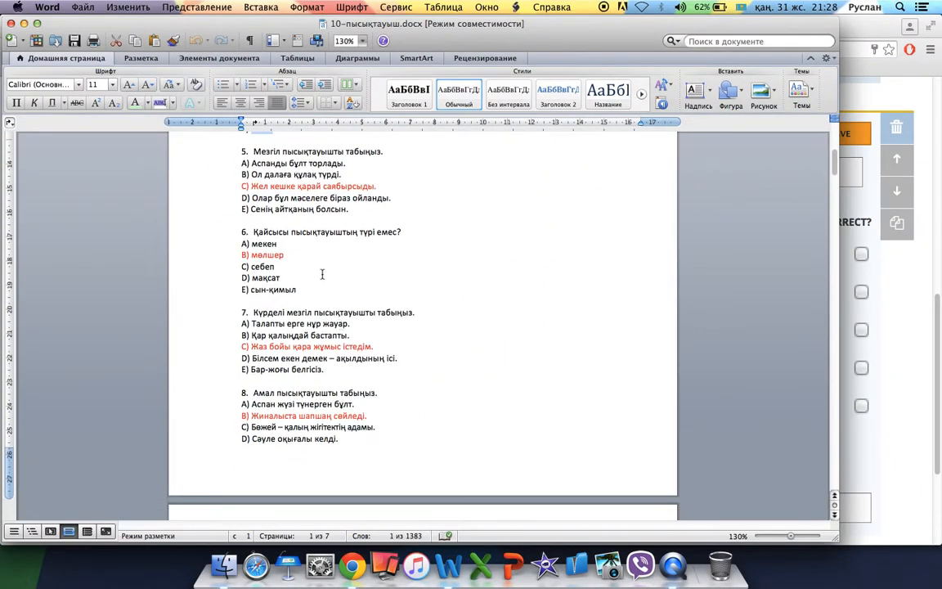
{"action": "left_click_drag", "start_coordinate": [404, 233], "coordinate": [277, 232]}
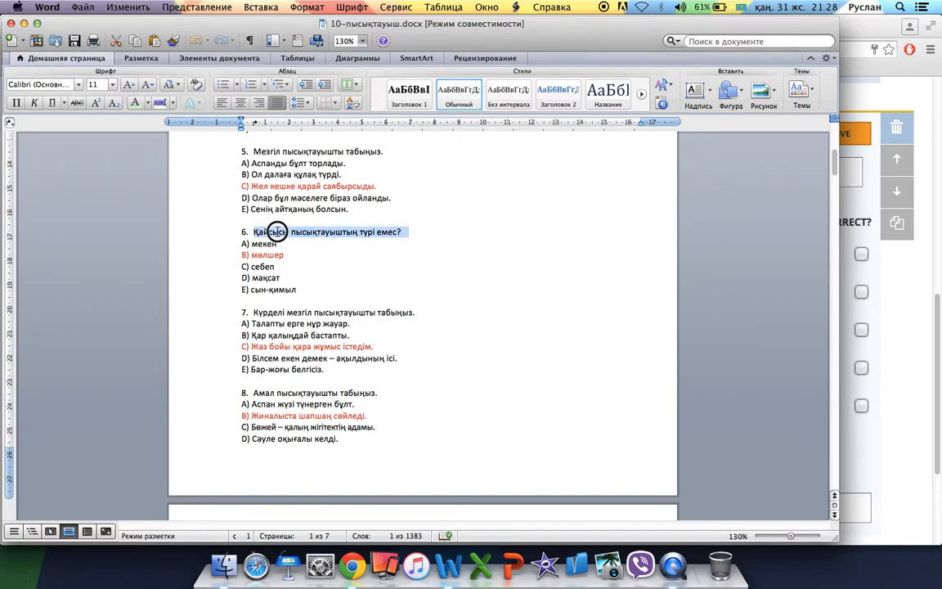
{"action": "key", "text": "super+Tab"}
{"action": "left_click", "coordinate": [238, 173]}
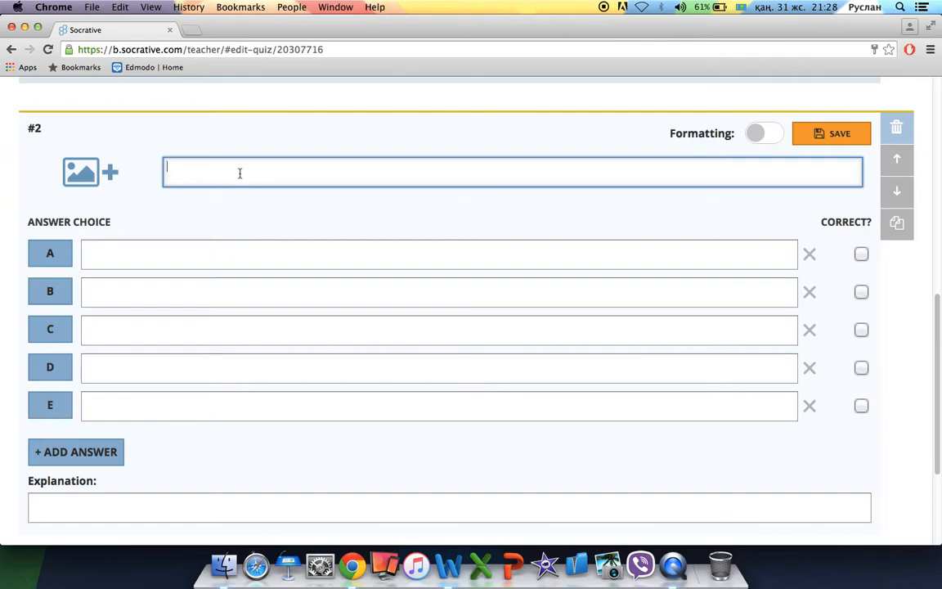
{"action": "type", "text": "6.\tҚайсысы пысықтауыштың түрі емес?"}
{"action": "left_click", "coordinate": [190, 166]}
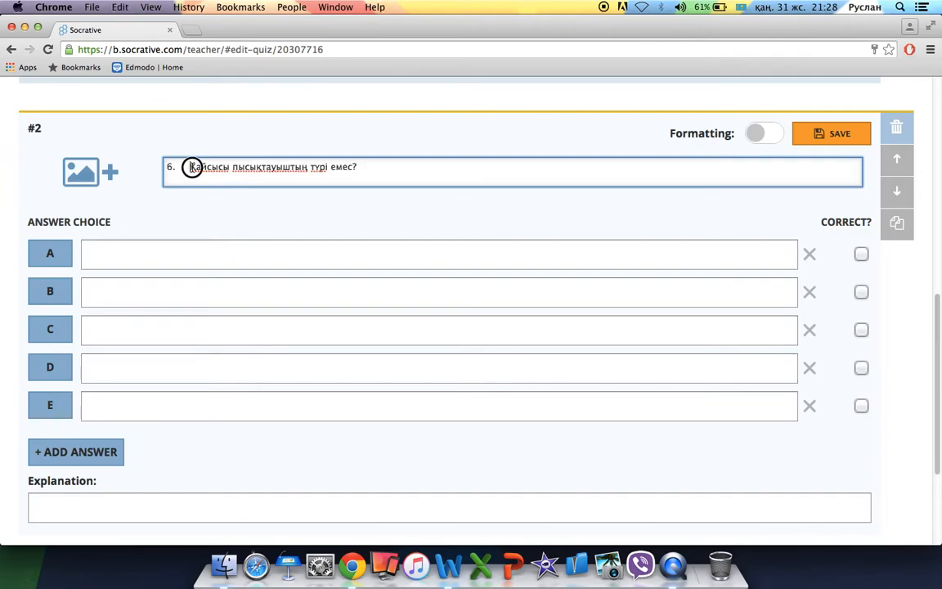
{"action": "key", "text": "BackSpace"}
{"action": "key", "text": "BackSpace"}
{"action": "key", "text": "BackSpace"}
Copy мекен and мөлшер from Word into answers A and B.
{"action": "key", "text": "super+Tab"}
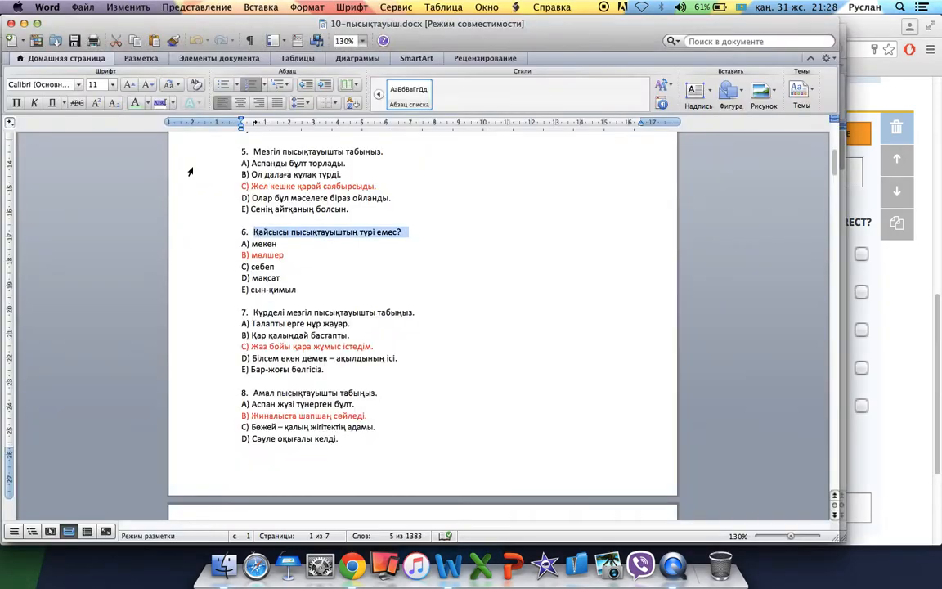
{"action": "double_click", "coordinate": [266, 243]}
{"action": "key", "text": "super+c"}
{"action": "key", "text": "super+Tab"}
{"action": "left_click", "coordinate": [266, 243]}
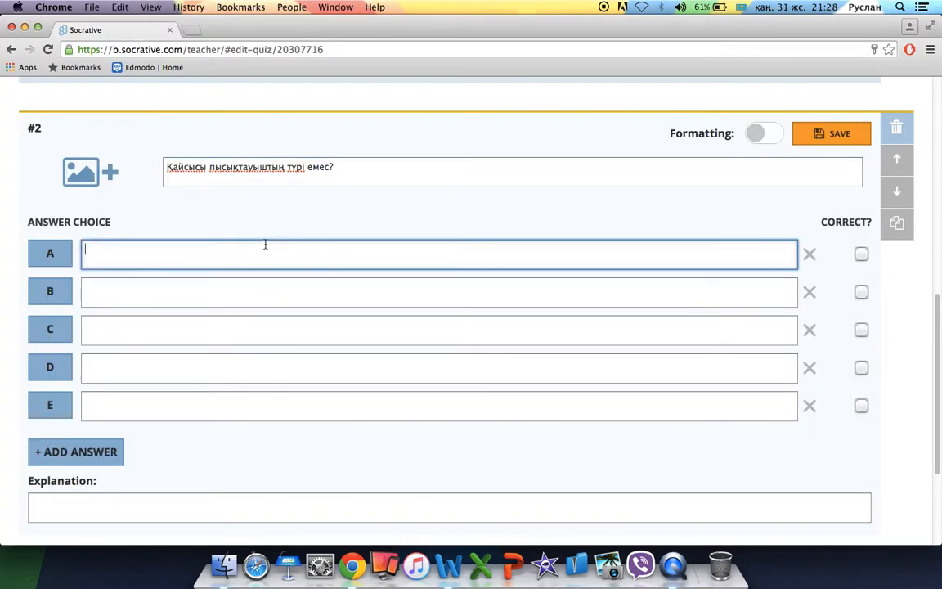
{"action": "key", "text": "super+v"}
{"action": "key", "text": "Tab"}
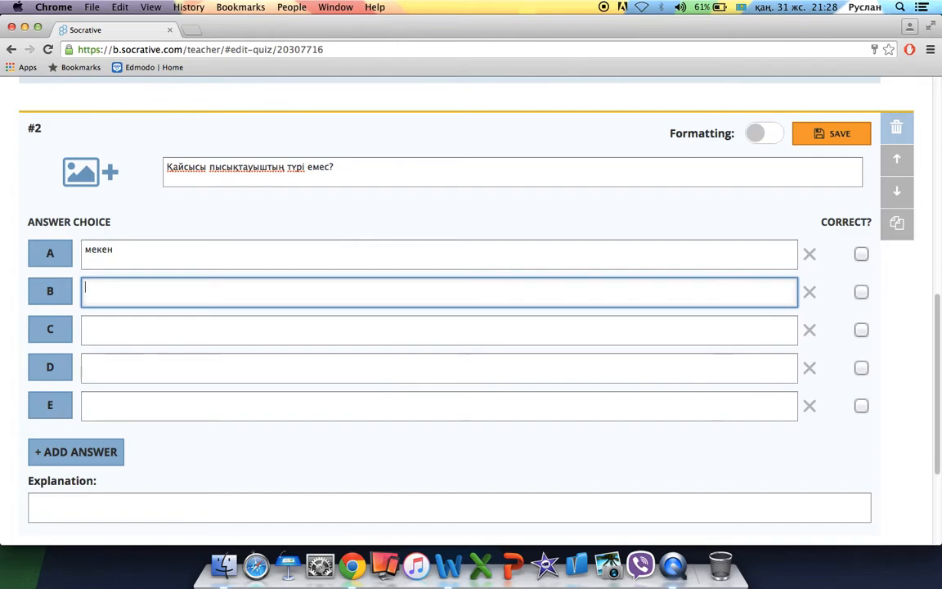
{"action": "key", "text": "super+Tab"}
{"action": "left_click", "coordinate": [267, 256]}
{"action": "double_click", "coordinate": [268, 256]}
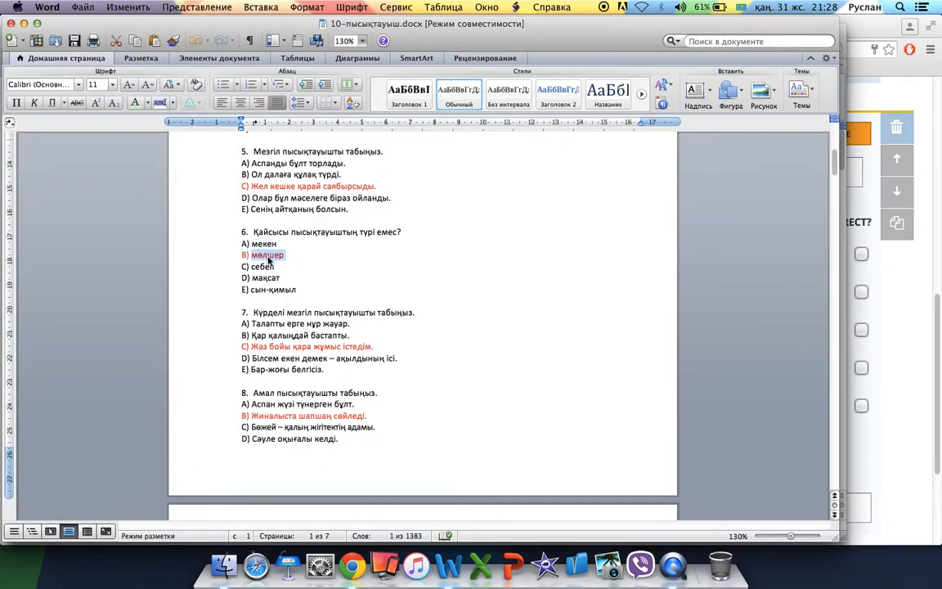
{"action": "key", "text": "super+c"}
{"action": "key", "text": "super+Tab"}
{"action": "left_click", "coordinate": [232, 288]}
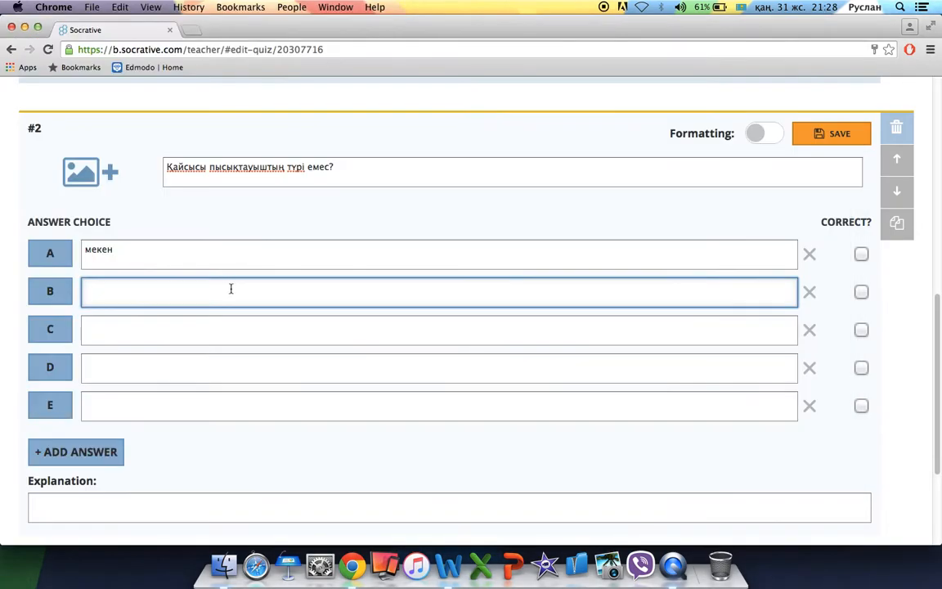
{"action": "key", "text": "super+v"}
Copy себеп and мақсат from Word into answers C and D.
{"action": "key", "text": "Tab"}
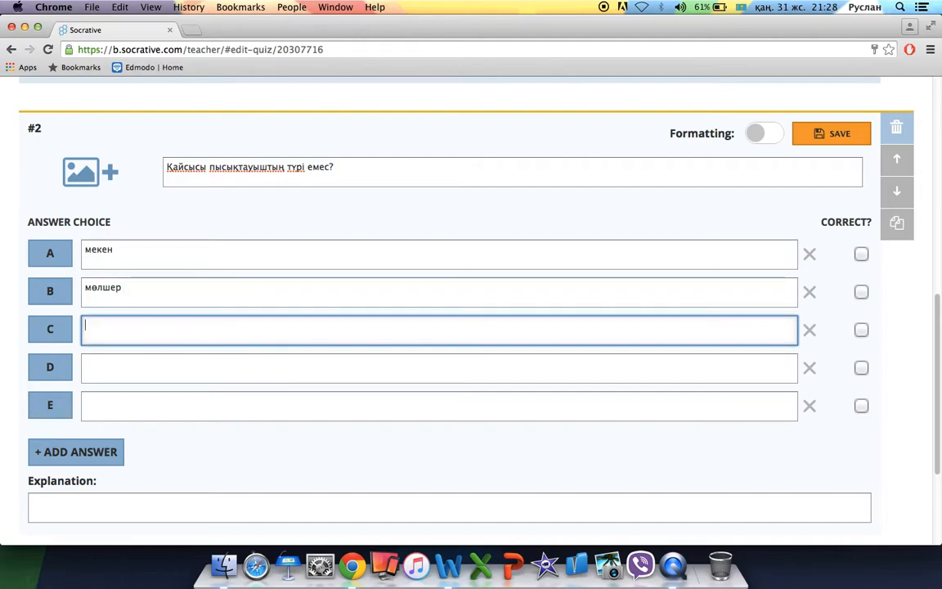
{"action": "key", "text": "super+Tab"}
{"action": "double_click", "coordinate": [272, 267]}
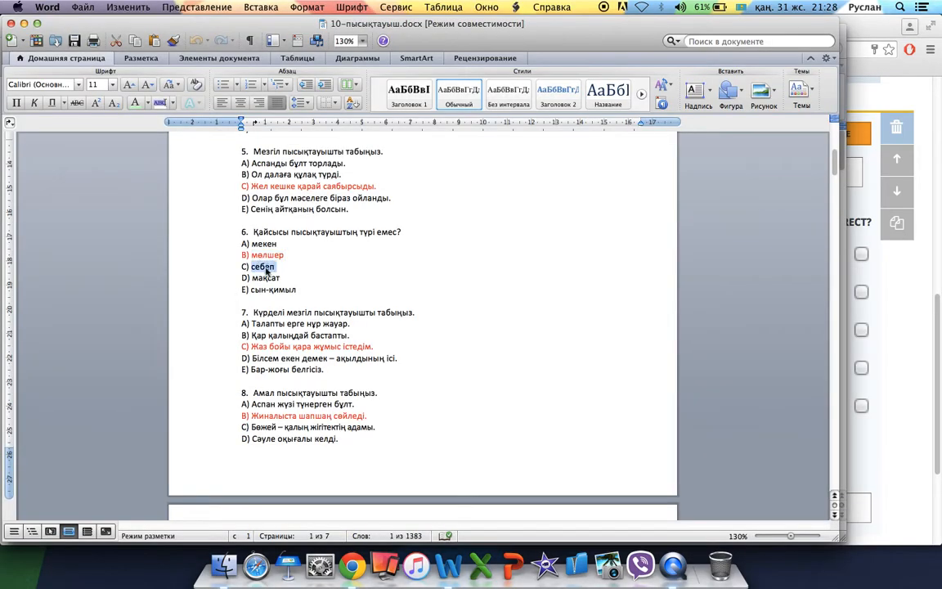
{"action": "key", "text": "super+c"}
{"action": "key", "text": "super+Tab"}
{"action": "key", "text": "super+v"}
{"action": "key", "text": "Tab"}
{"action": "key", "text": "super+Tab"}
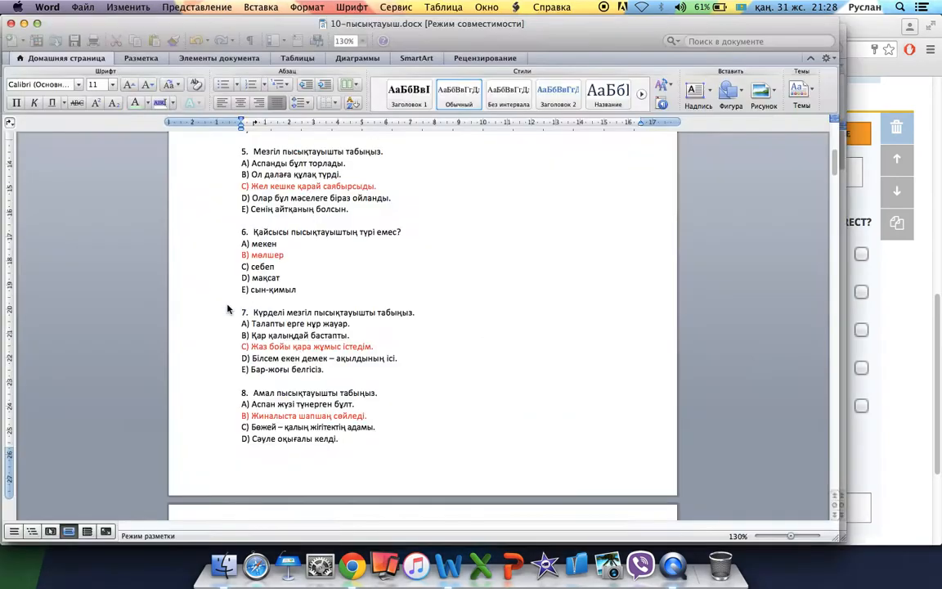
{"action": "double_click", "coordinate": [262, 284]}
{"action": "left_click", "coordinate": [268, 275]}
{"action": "double_click", "coordinate": [269, 277]}
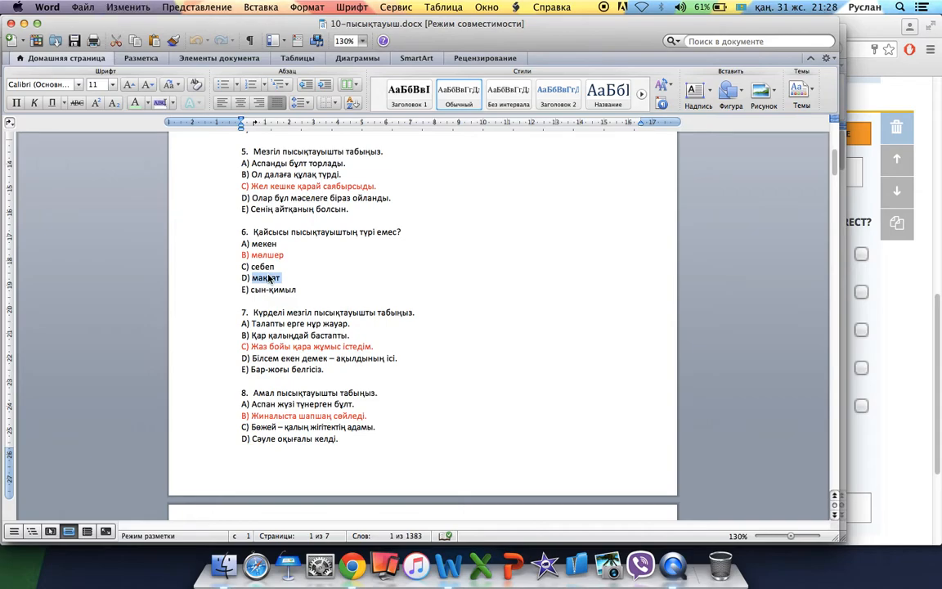
{"action": "key", "text": "super+c"}
{"action": "key", "text": "super+Tab"}
{"action": "key", "text": "super+v"}
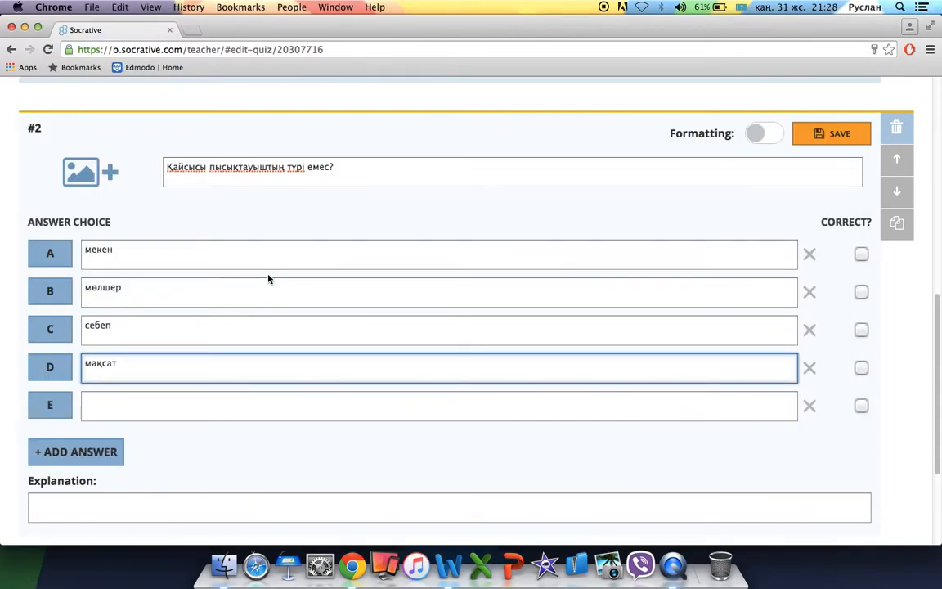
Paste сын-қимыл into answer E and mark мөлшер as the correct answer.
{"action": "key", "text": "Tab"}
{"action": "key", "text": "super+Tab"}
{"action": "left_click_drag", "start_coordinate": [299, 289], "coordinate": [255, 289]}
{"action": "key", "text": "super+c"}
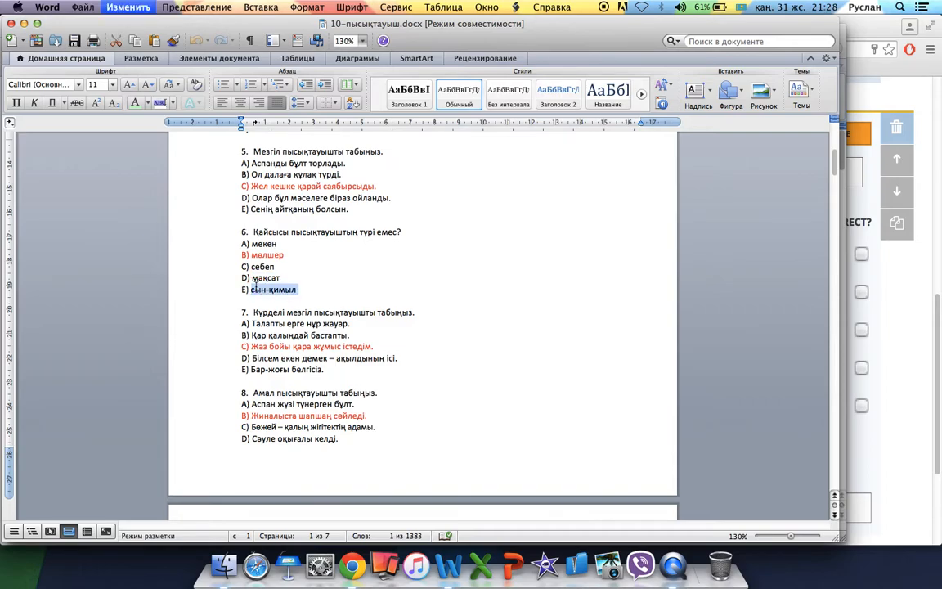
{"action": "key", "text": "super+Tab"}
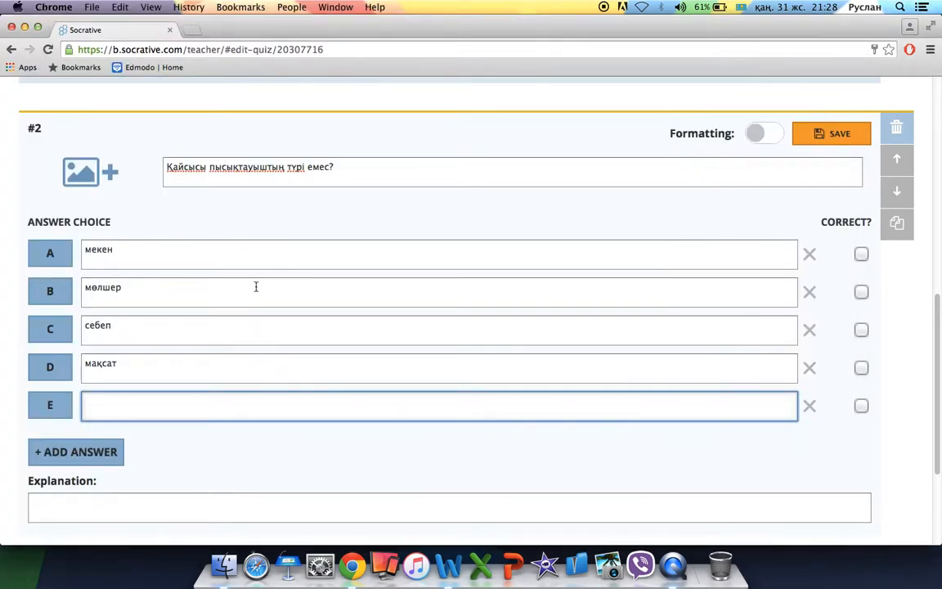
{"action": "key", "text": "super+v"}
{"action": "key", "text": "super+Tab"}
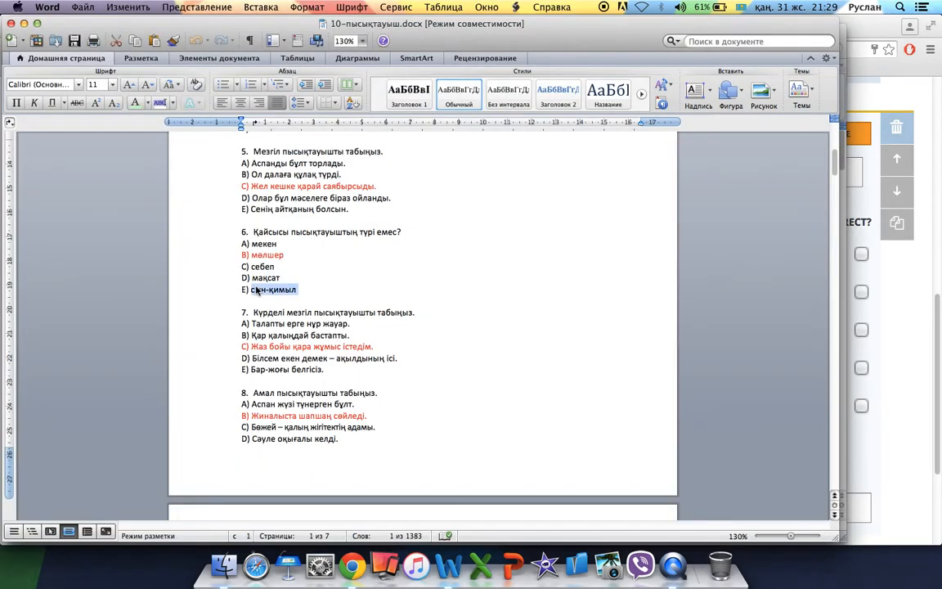
{"action": "key", "text": "super+Tab"}
{"action": "key", "text": "super+v"}
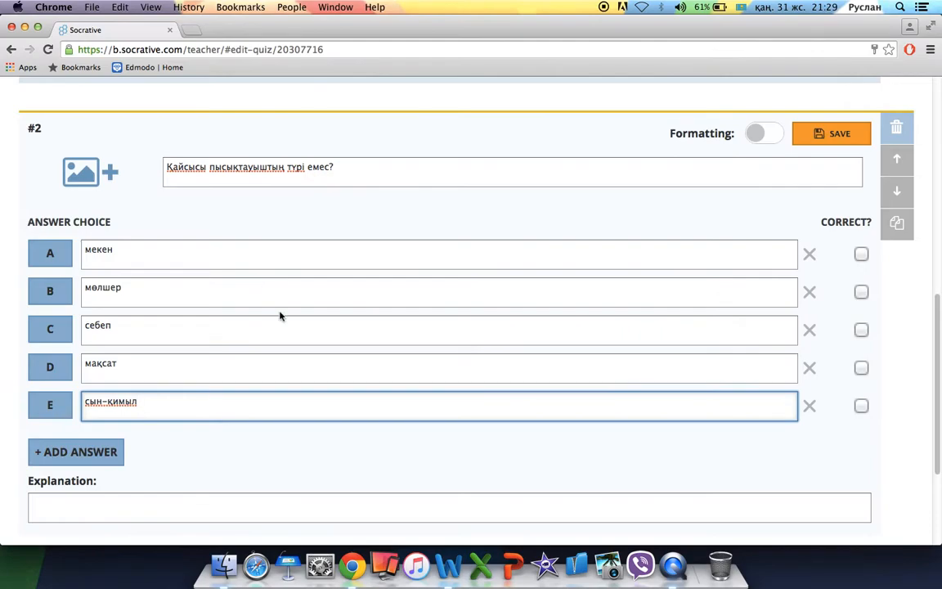
{"action": "key", "text": "super+Tab"}
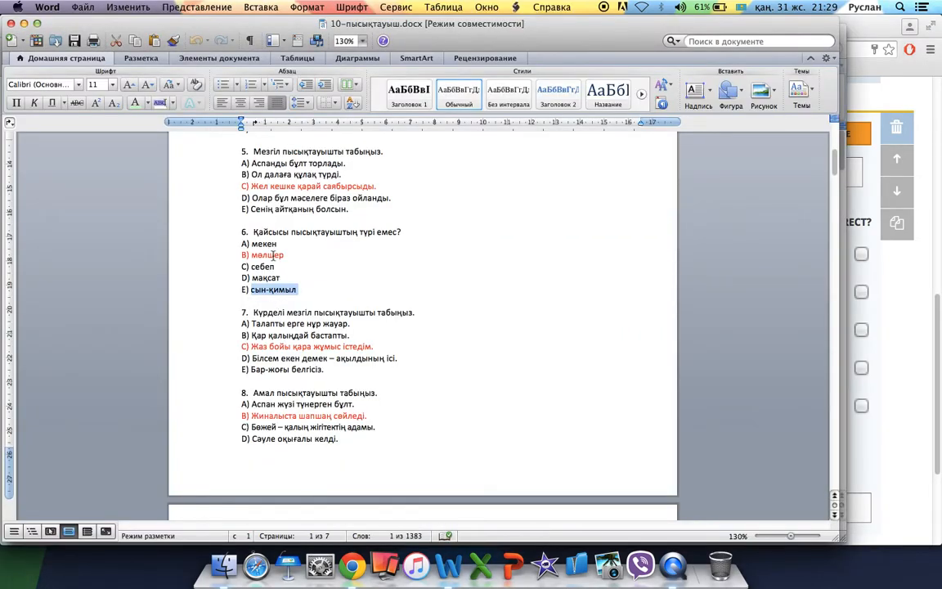
{"action": "key", "text": "super+Tab"}
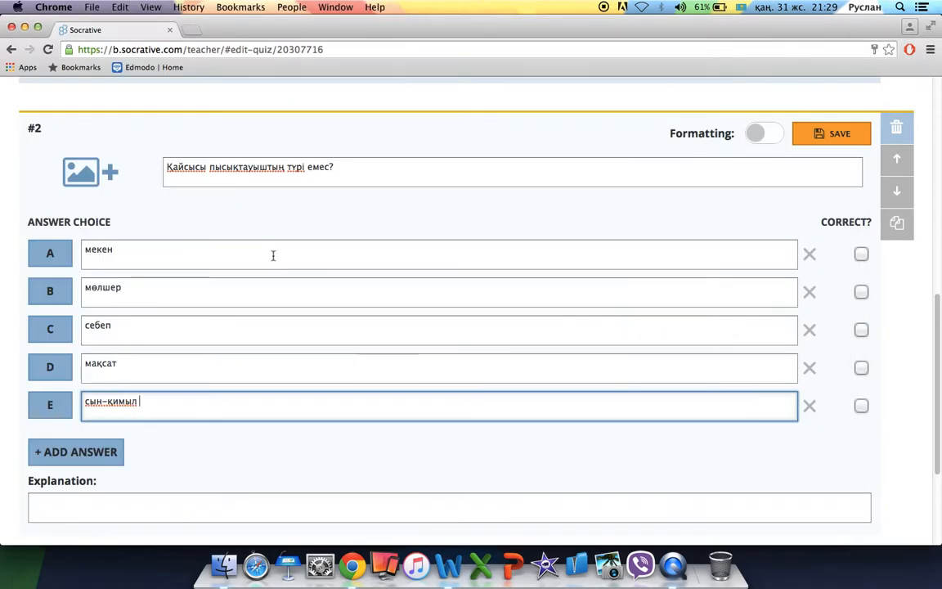
{"action": "left_click", "coordinate": [862, 291]}
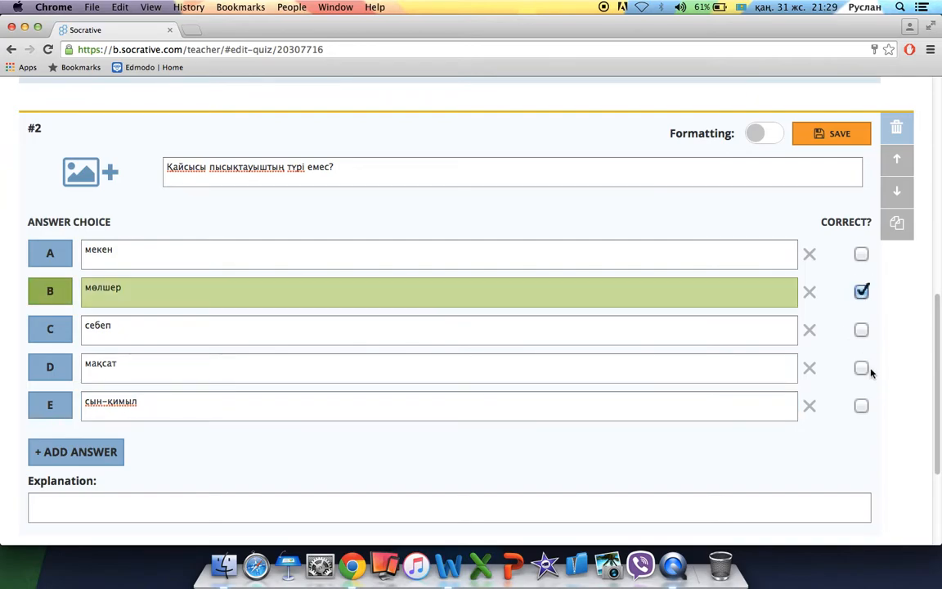
Add a blank sixth answer slot F to question #2, leaving сын-қимыл unmarked.
{"action": "scroll", "coordinate": [871, 373], "scroll_direction": "down", "scroll_amount": 2}
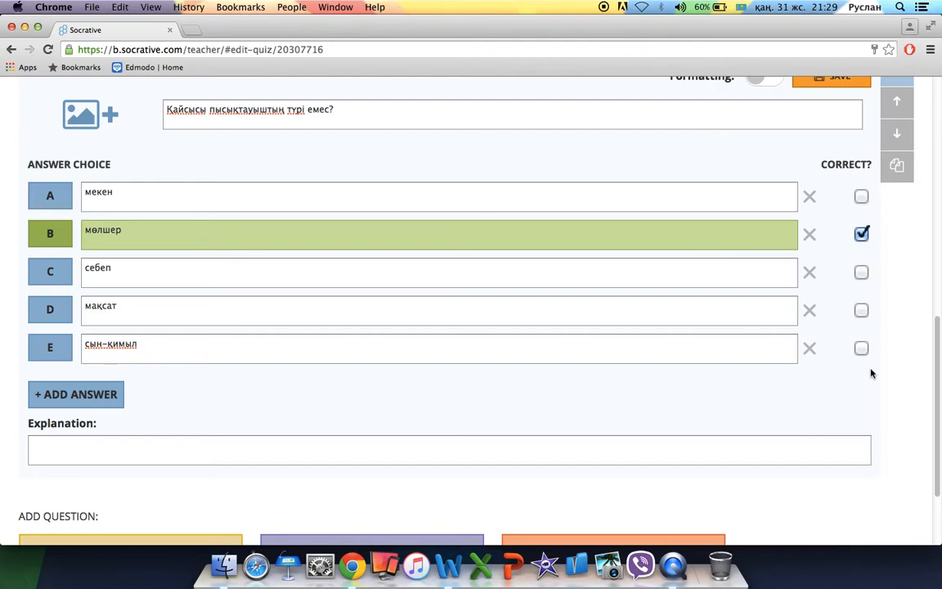
{"action": "scroll", "coordinate": [537, 206], "scroll_direction": "up", "scroll_amount": 1}
{"action": "scroll", "coordinate": [537, 205], "scroll_direction": "up", "scroll_amount": 3}
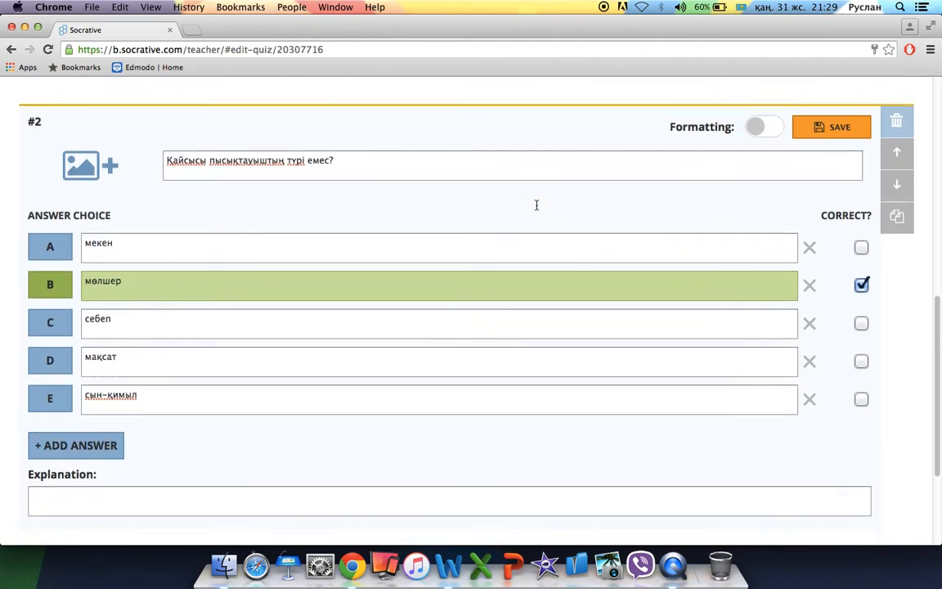
{"action": "scroll", "coordinate": [536, 204], "scroll_direction": "down", "scroll_amount": 2}
{"action": "left_click", "coordinate": [325, 462]}
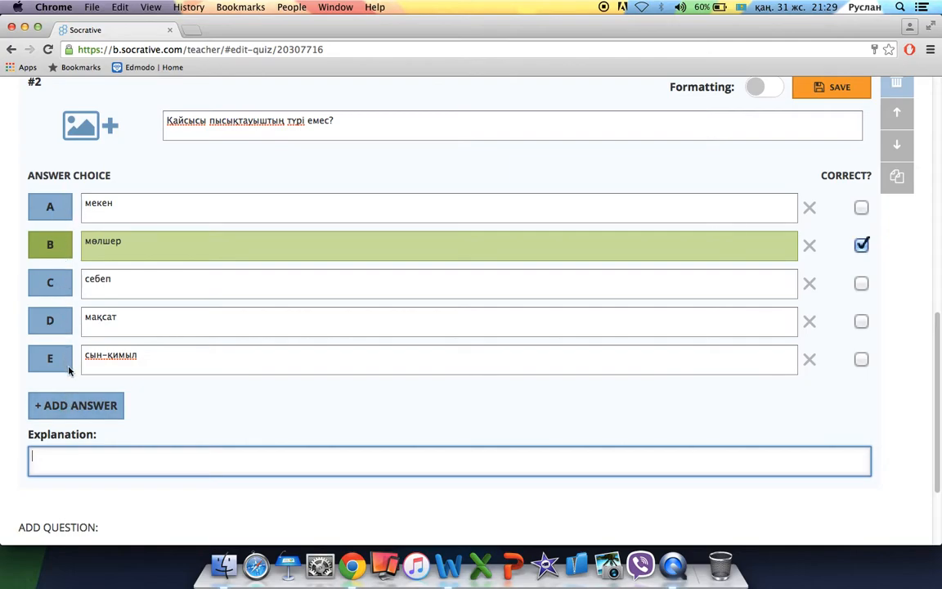
{"action": "left_click", "coordinate": [74, 404]}
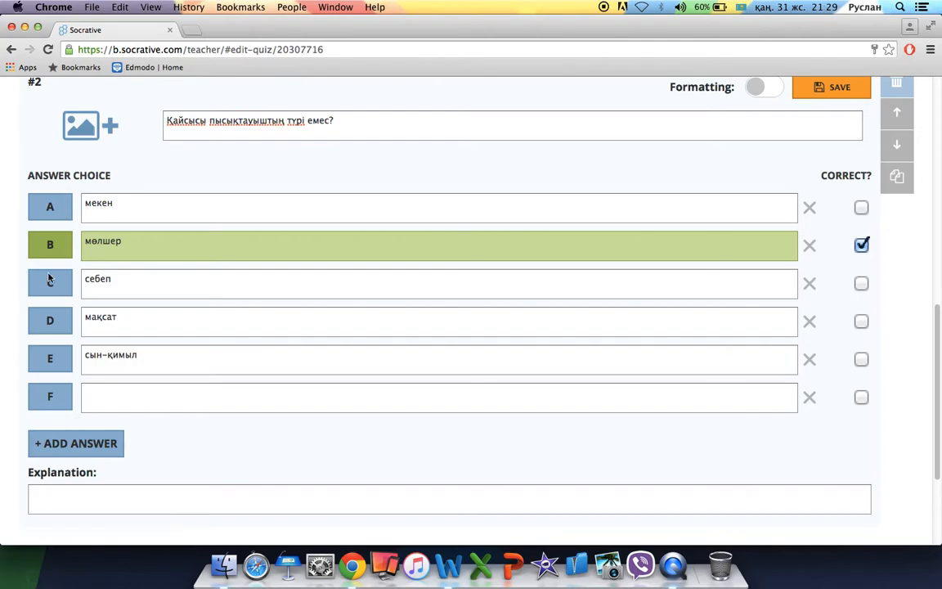
{"action": "left_click", "coordinate": [861, 358]}
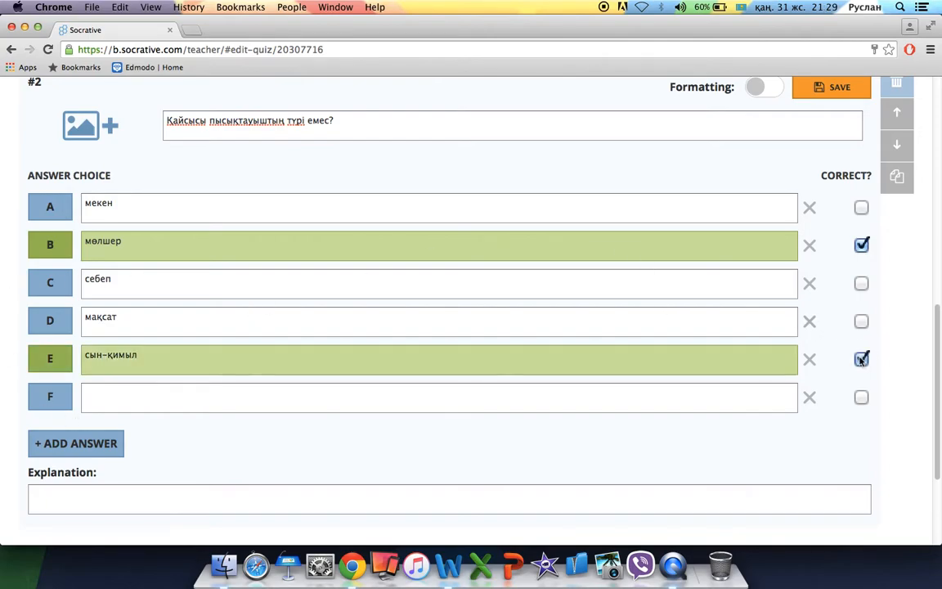
{"action": "left_click", "coordinate": [861, 358]}
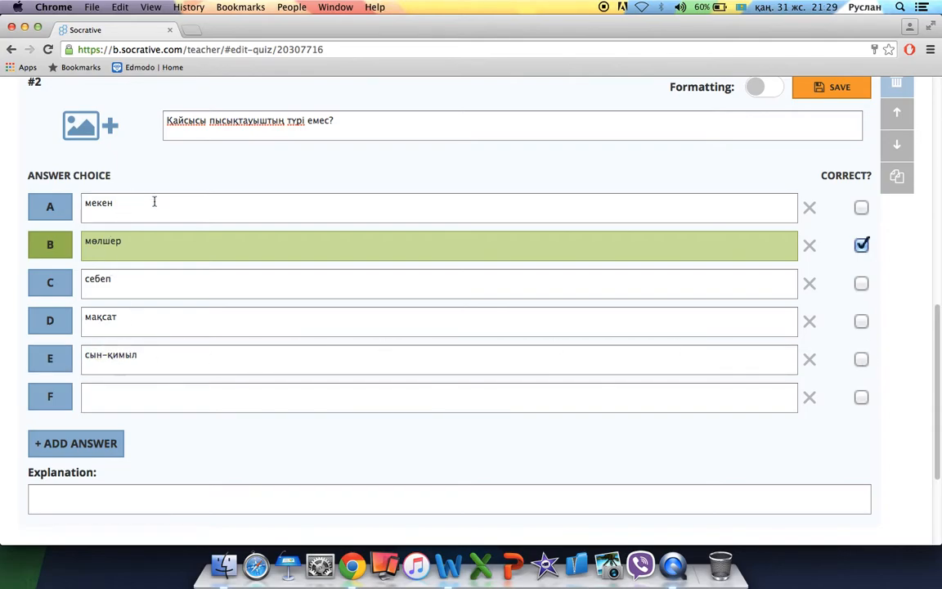
Enter 'жай' as answer F and mark it correct.
{"action": "left_click", "coordinate": [232, 397]}
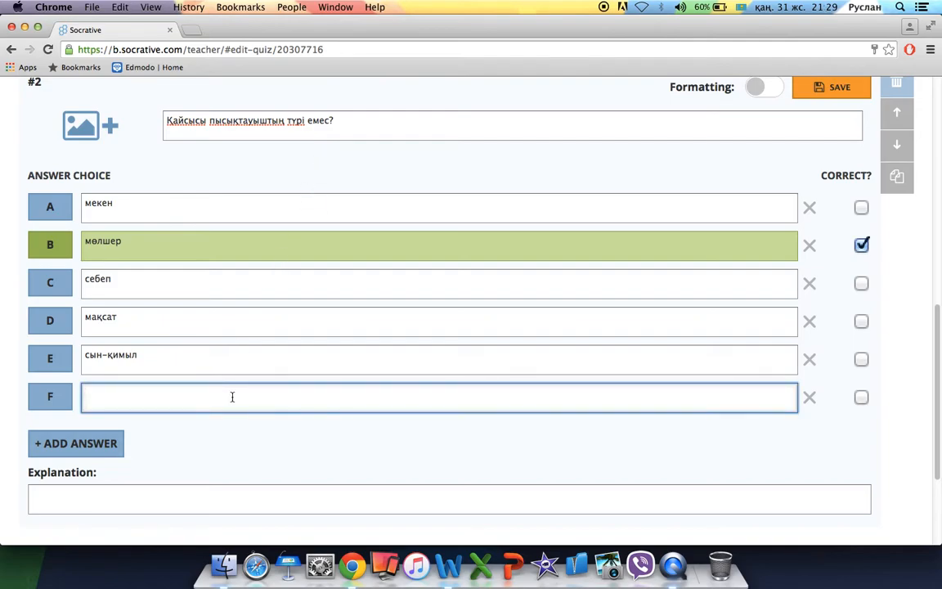
{"action": "type", "text": "жай"}
{"action": "left_click", "coordinate": [861, 398]}
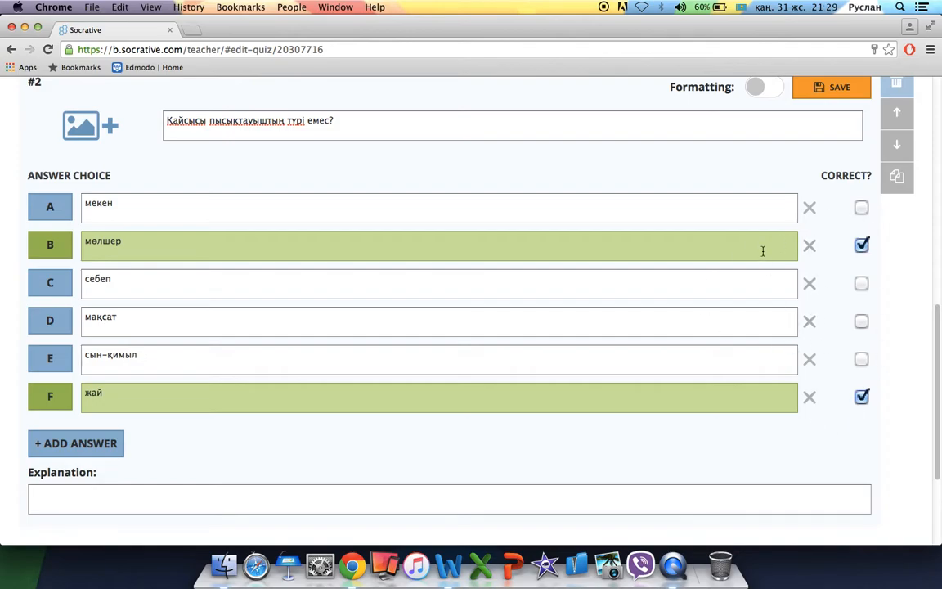
{"action": "scroll", "coordinate": [307, 179], "scroll_direction": "up", "scroll_amount": 1}
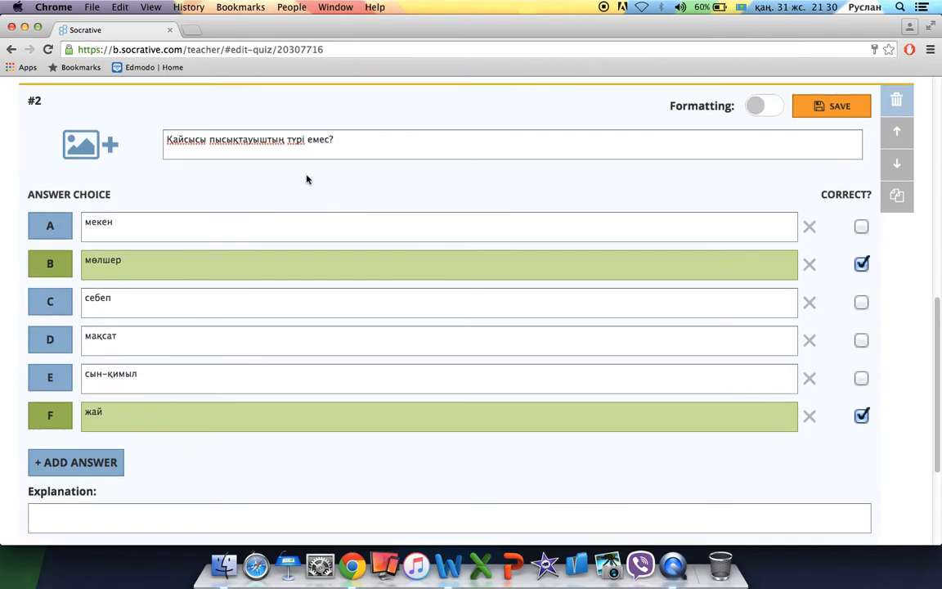
Add the line '(Сұрақтың 2 жауабы бар)' below question #2's text.
{"action": "left_click", "coordinate": [347, 151]}
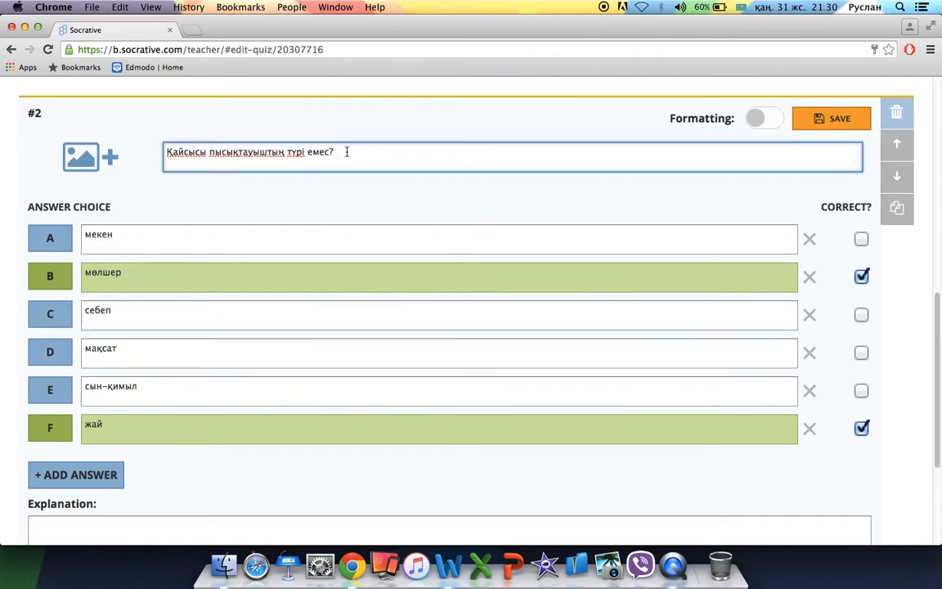
{"action": "key", "text": "Return"}
{"action": "type", "text": "("}
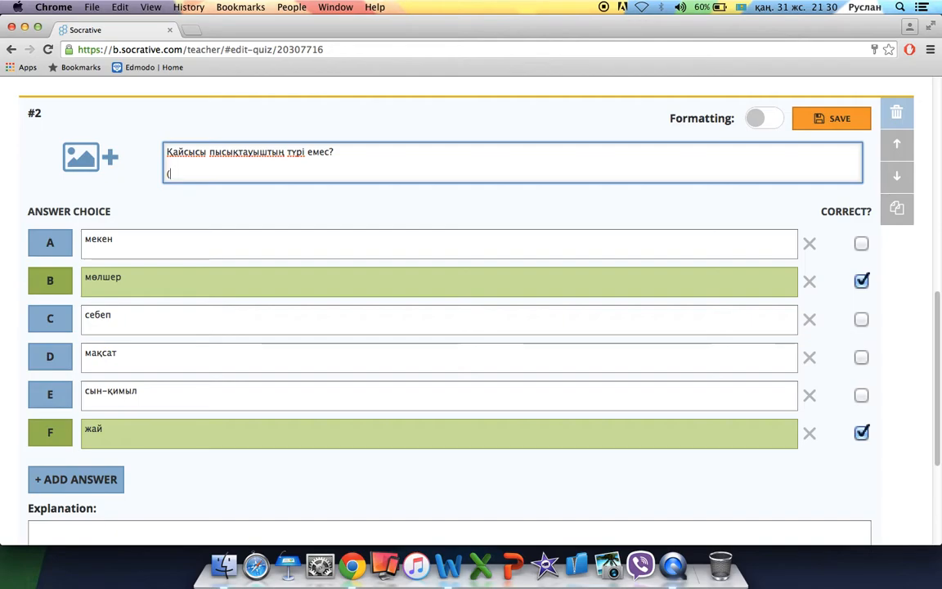
{"action": "type", "text": "2"}
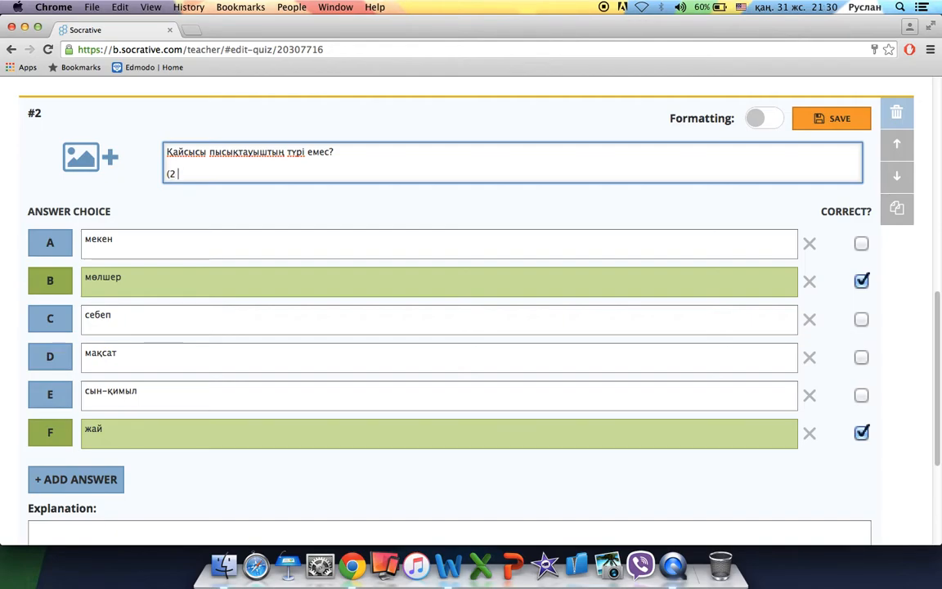
{"action": "type", "text": " жауап бар"}
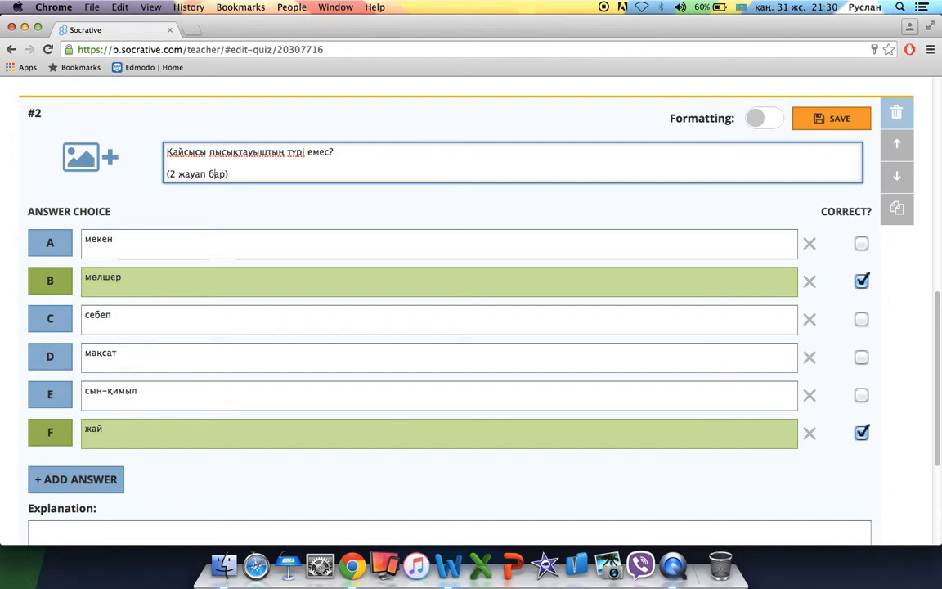
{"action": "left_click", "coordinate": [171, 174]}
{"action": "type", "text": "Сұрақтың"}
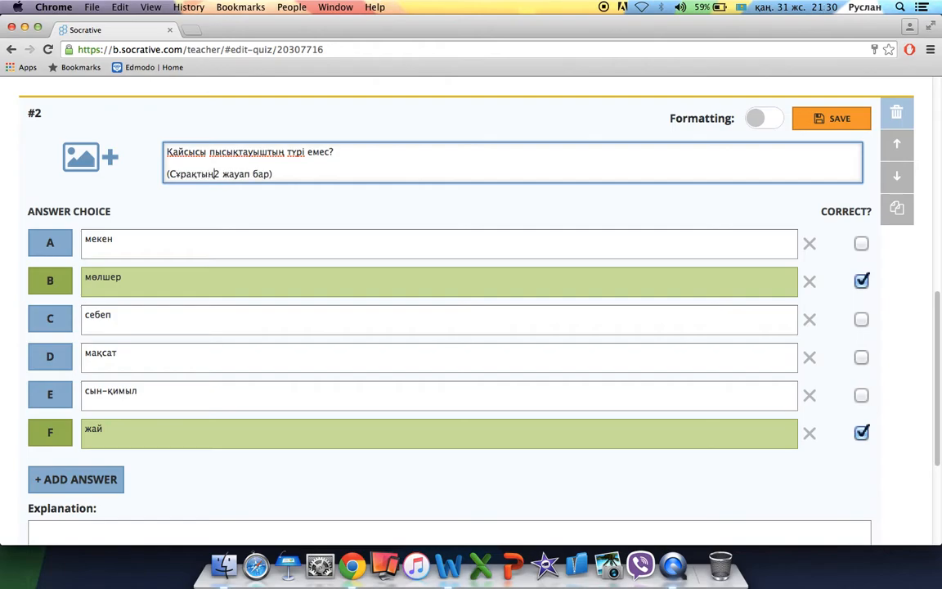
{"action": "left_click", "coordinate": [254, 173]}
{"action": "key", "text": "BackSpace"}
{"action": "type", "text": "бы"}
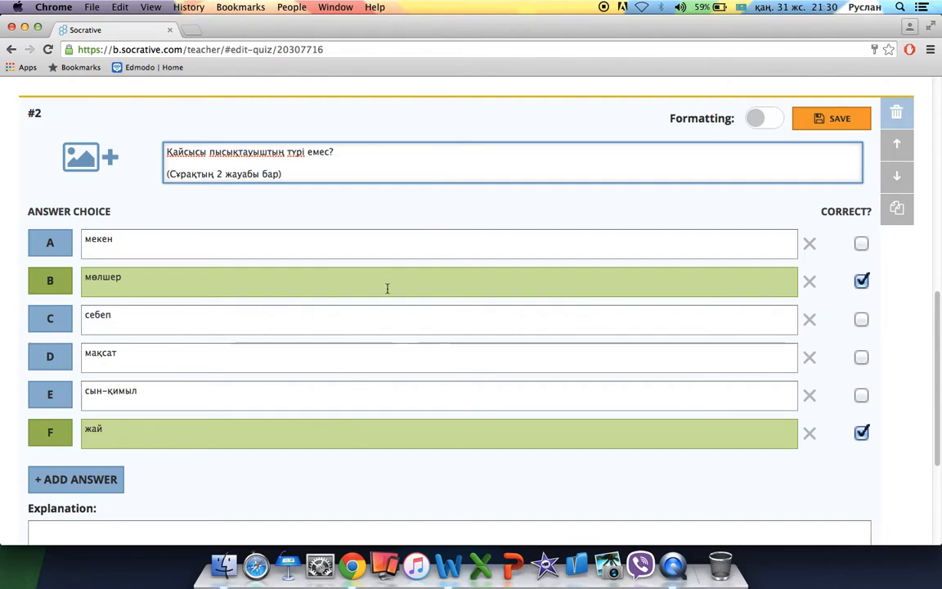
Delete the answer мекен from question #2 and save the question.
{"action": "scroll", "coordinate": [297, 427], "scroll_direction": "down", "scroll_amount": 4}
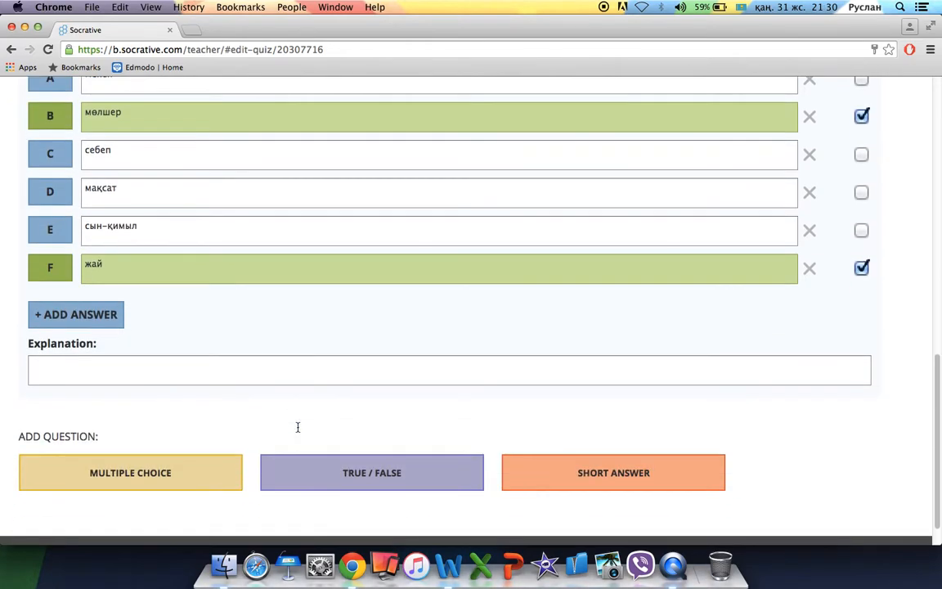
{"action": "scroll", "coordinate": [544, 194], "scroll_direction": "up", "scroll_amount": 4}
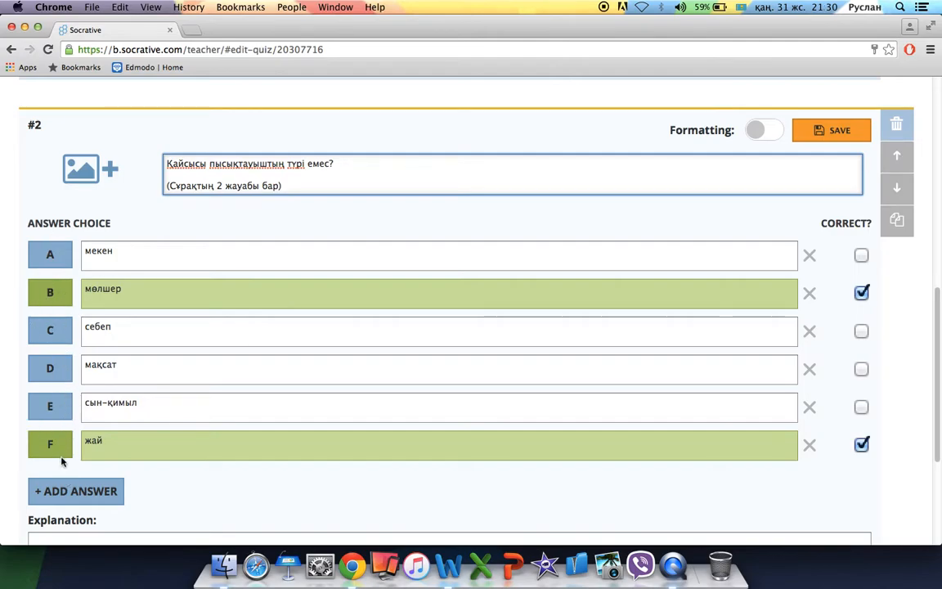
{"action": "scroll", "coordinate": [145, 479], "scroll_direction": "down", "scroll_amount": 2}
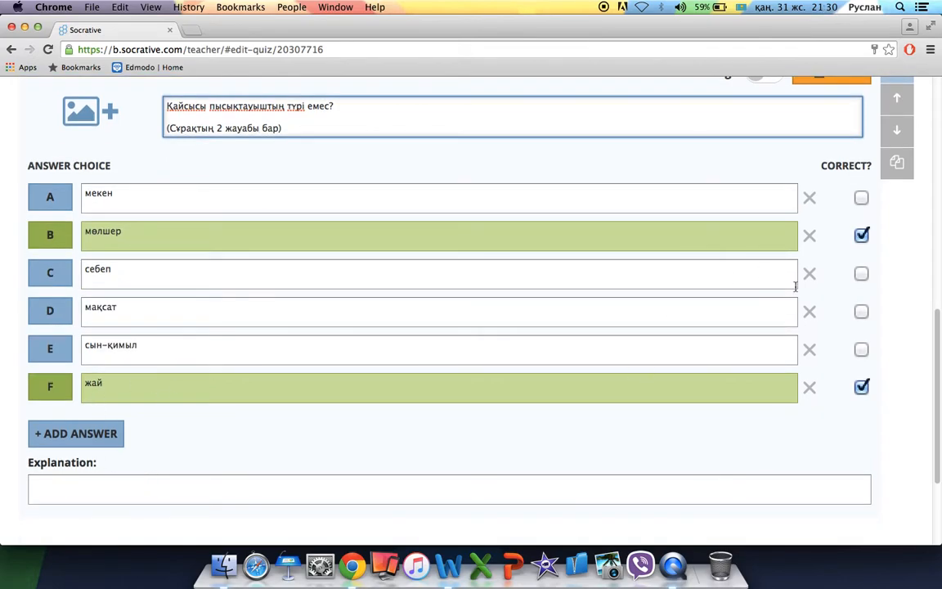
{"action": "left_click", "coordinate": [809, 199]}
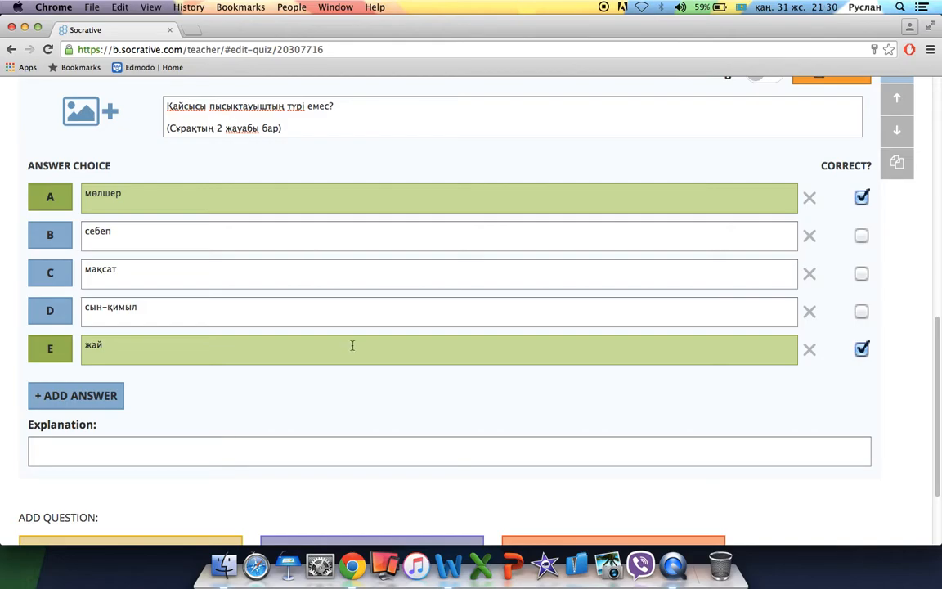
{"action": "scroll", "coordinate": [364, 375], "scroll_direction": "down", "scroll_amount": 2}
{"action": "scroll", "coordinate": [364, 375], "scroll_direction": "up", "scroll_amount": 4}
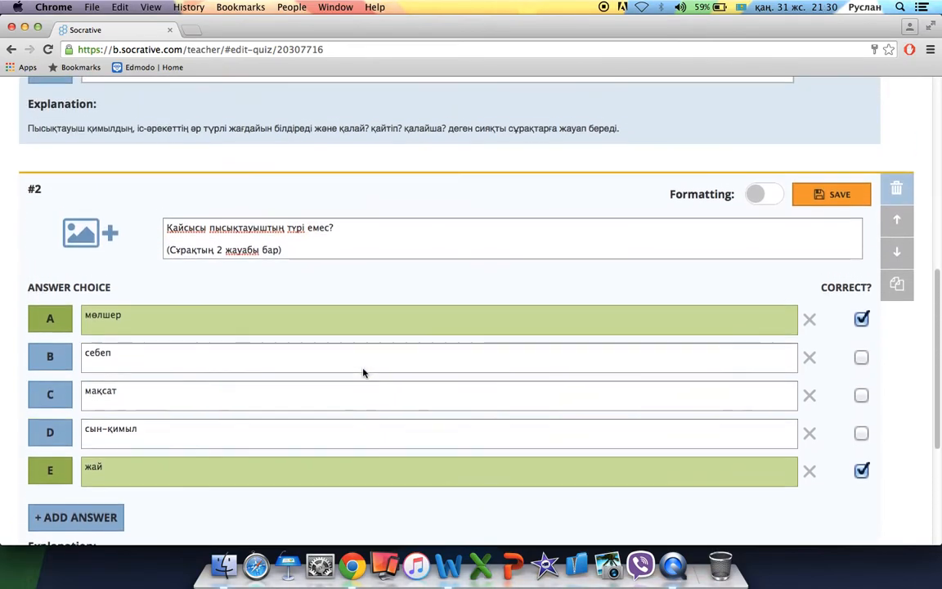
{"action": "left_click", "coordinate": [806, 195]}
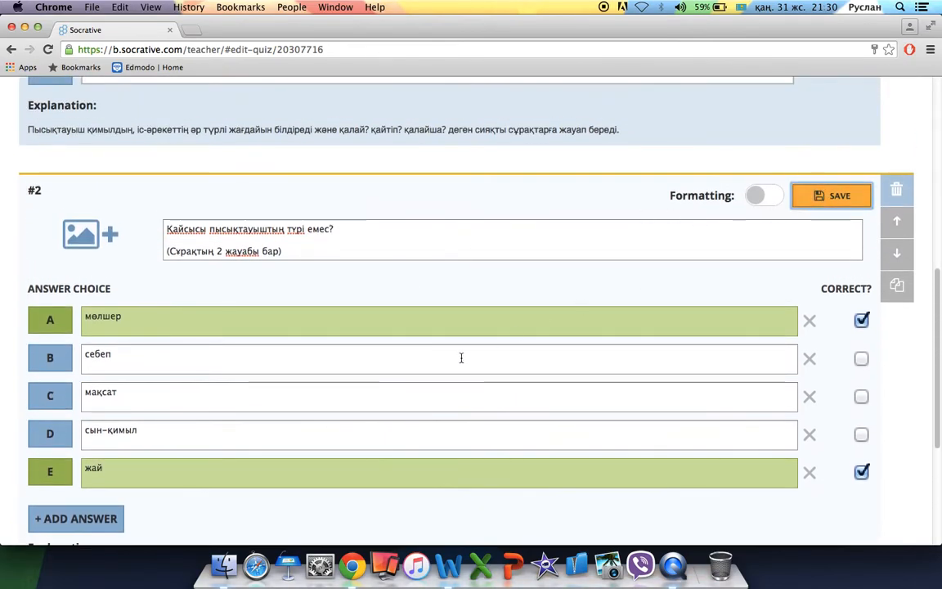
Add a new true/false question #3 to the quiz.
{"action": "scroll", "coordinate": [366, 274], "scroll_direction": "up", "scroll_amount": 4}
{"action": "scroll", "coordinate": [366, 273], "scroll_direction": "down", "scroll_amount": 3}
{"action": "scroll", "coordinate": [366, 274], "scroll_direction": "down", "scroll_amount": 4}
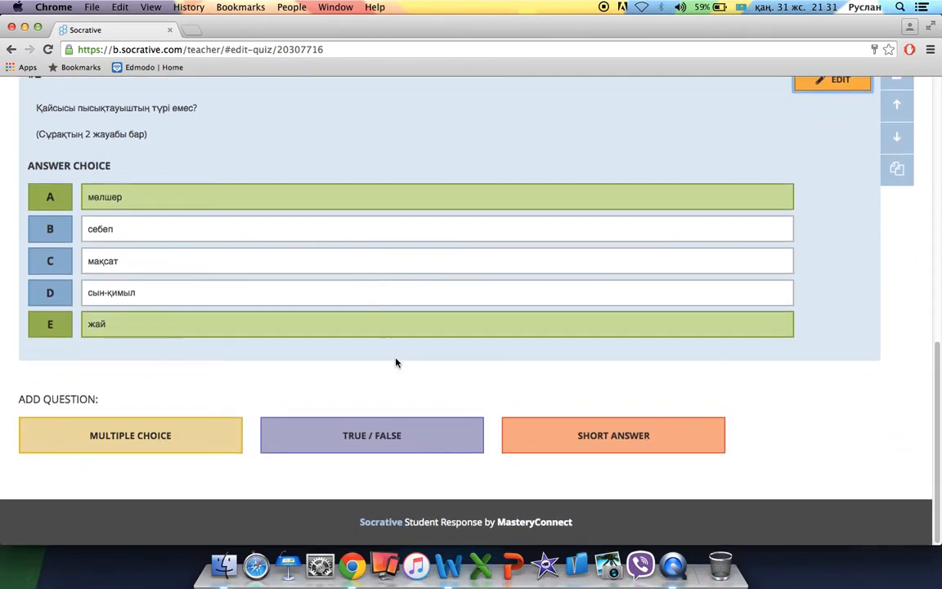
{"action": "left_click", "coordinate": [411, 444]}
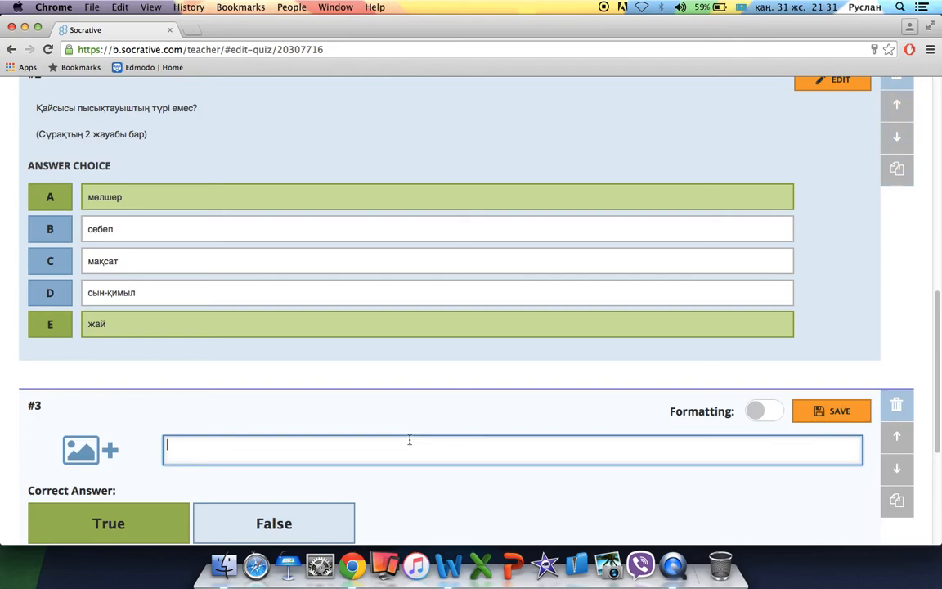
Write question #3 as 'Тұрлаулы сөйлем мүшелерінің 2 түрі бар' with True as the correct answer.
{"action": "scroll", "coordinate": [410, 440], "scroll_direction": "down", "scroll_amount": 4}
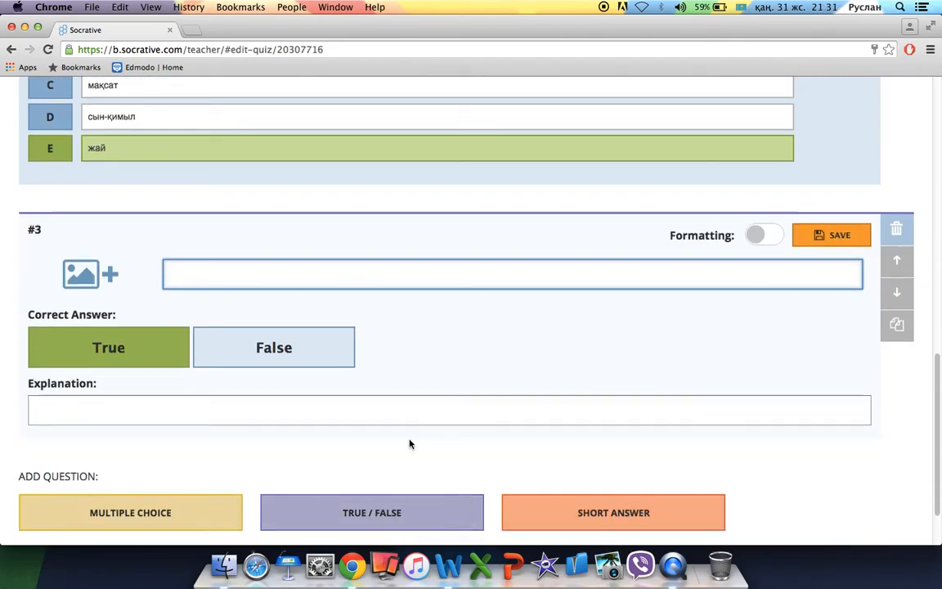
{"action": "left_click", "coordinate": [277, 351]}
{"action": "left_click", "coordinate": [398, 269]}
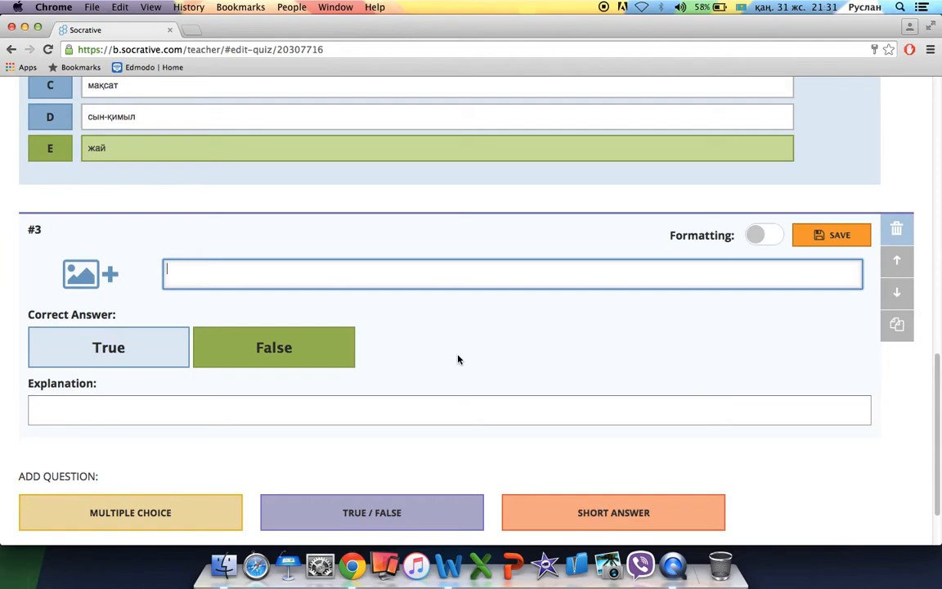
{"action": "type", "text": "Тұрлаулы сөйлем мүшелері"}
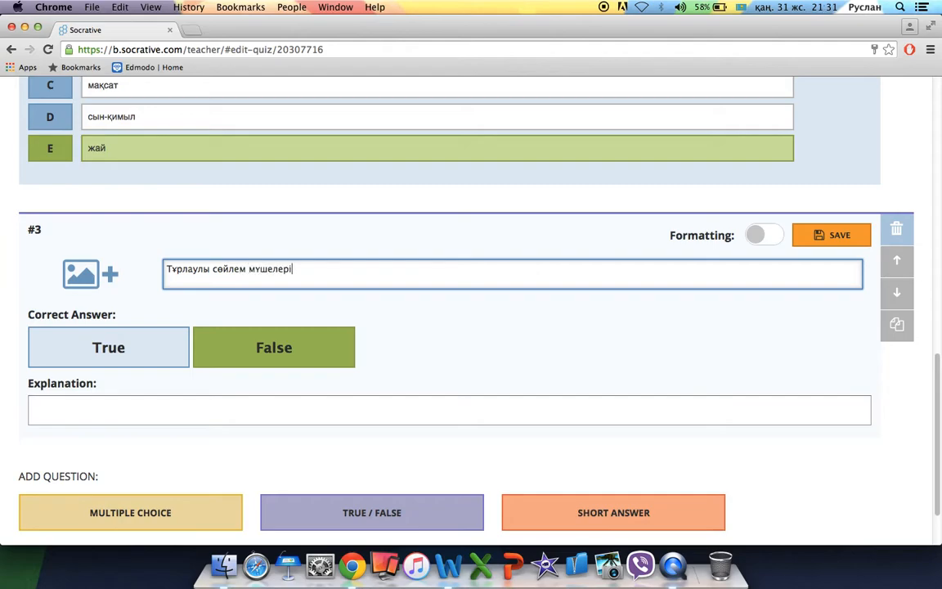
{"action": "type", "text": "нің"}
{"action": "key", "text": "super+space"}
{"action": "type", "text": "2 түрі бар."}
{"action": "left_click", "coordinate": [164, 341]}
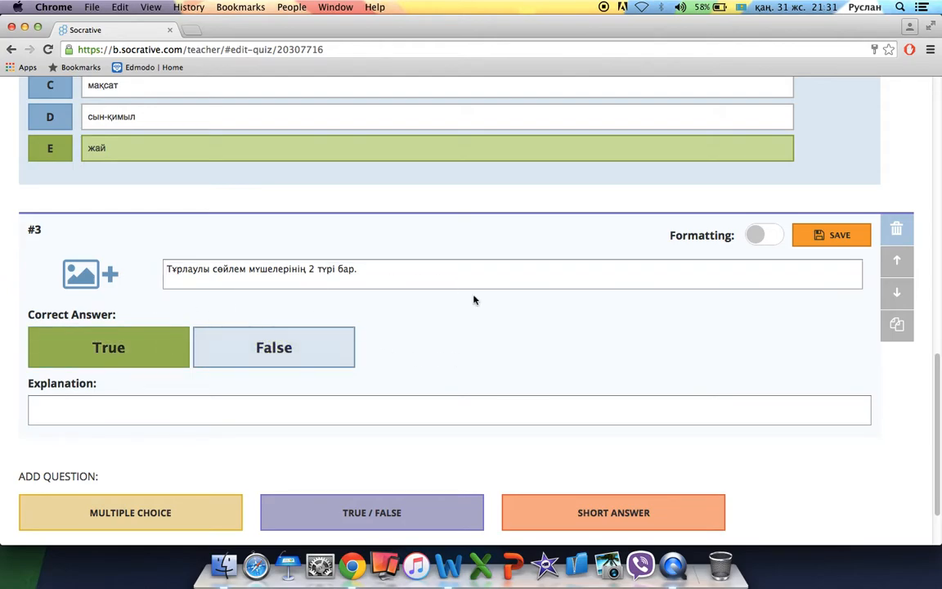
Add the explanation 'Тұрлаулы сөйлем мүшелері: Бастауыш және Баяндауыш.' to question #3 and save it.
{"action": "left_click", "coordinate": [406, 405]}
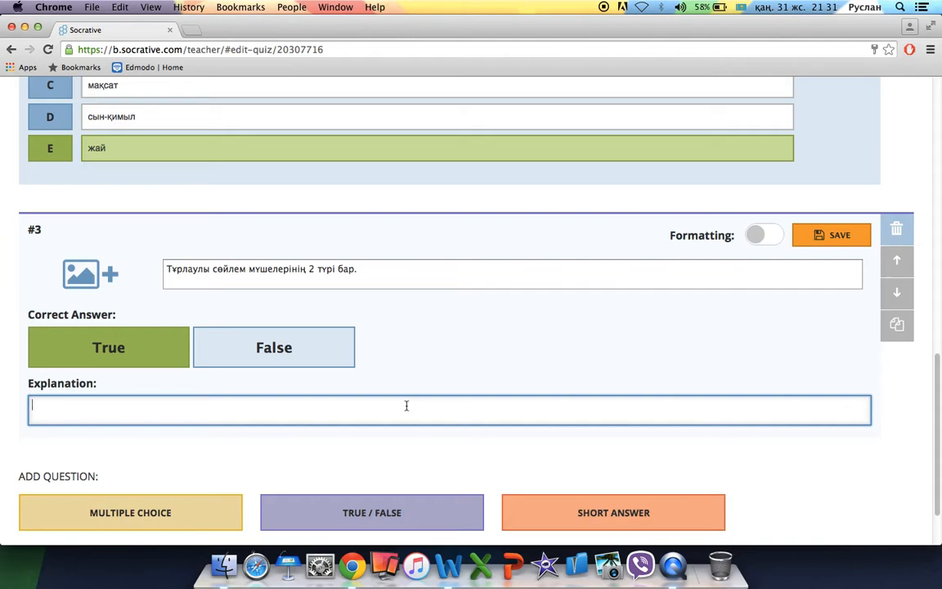
{"action": "type", "text": "Тұрлаулы сөйлем мүшел"}
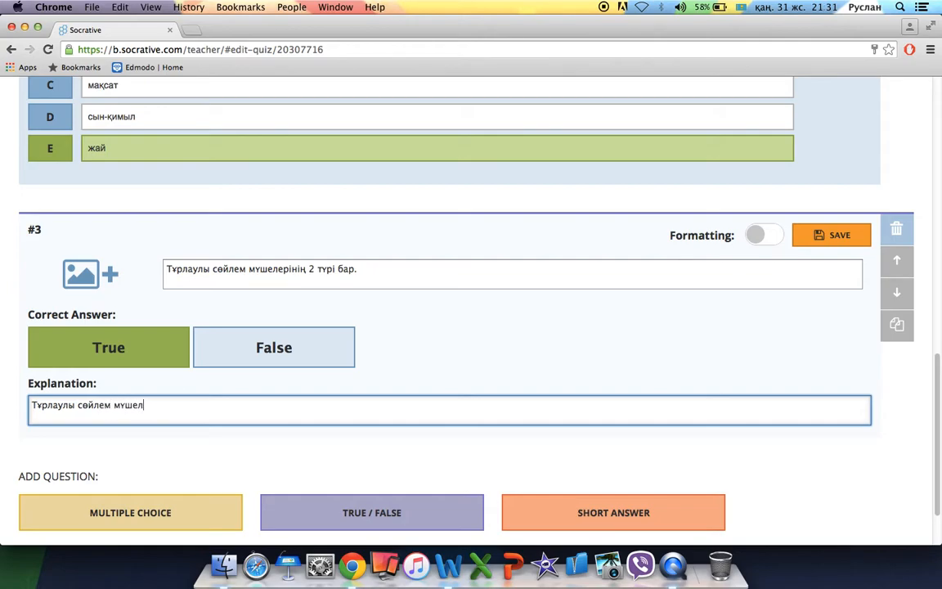
{"action": "type", "text": "ері: Бастауыш және Баяндауыш"}
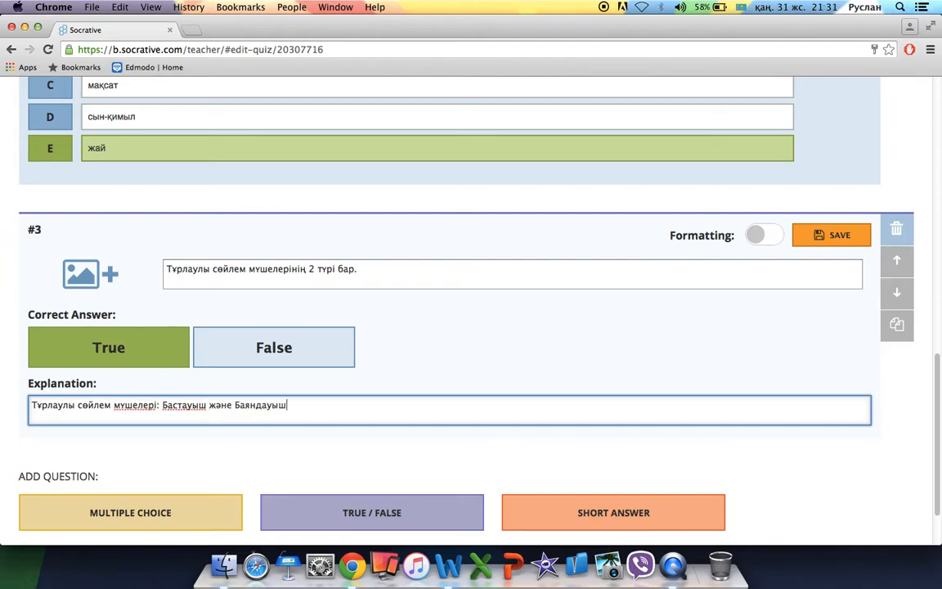
{"action": "type", "text": "."}
{"action": "left_click", "coordinate": [824, 238]}
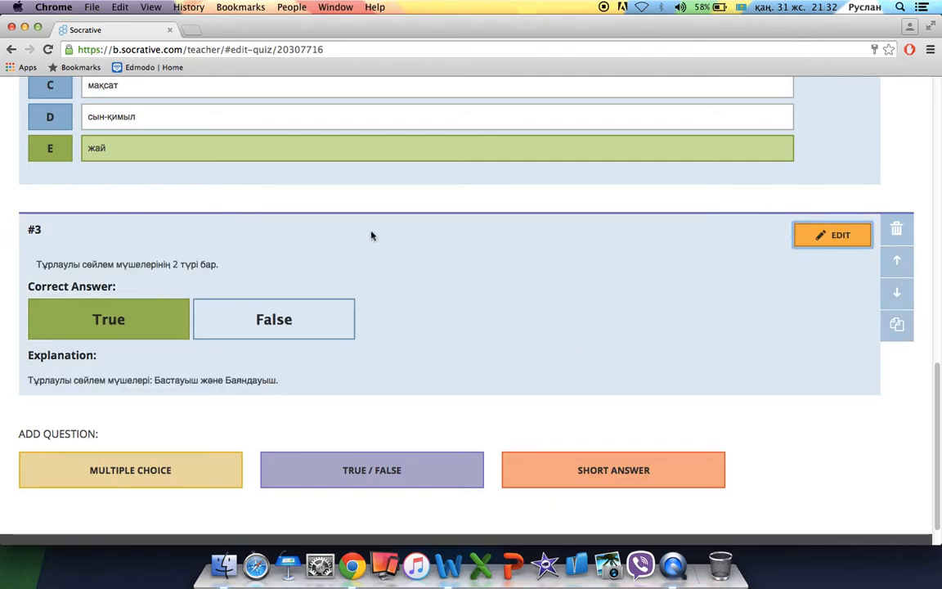
{"action": "scroll", "coordinate": [526, 330], "scroll_direction": "down", "scroll_amount": 1}
Add blank true/false question #4, then show all open windows.
{"action": "left_click", "coordinate": [413, 431]}
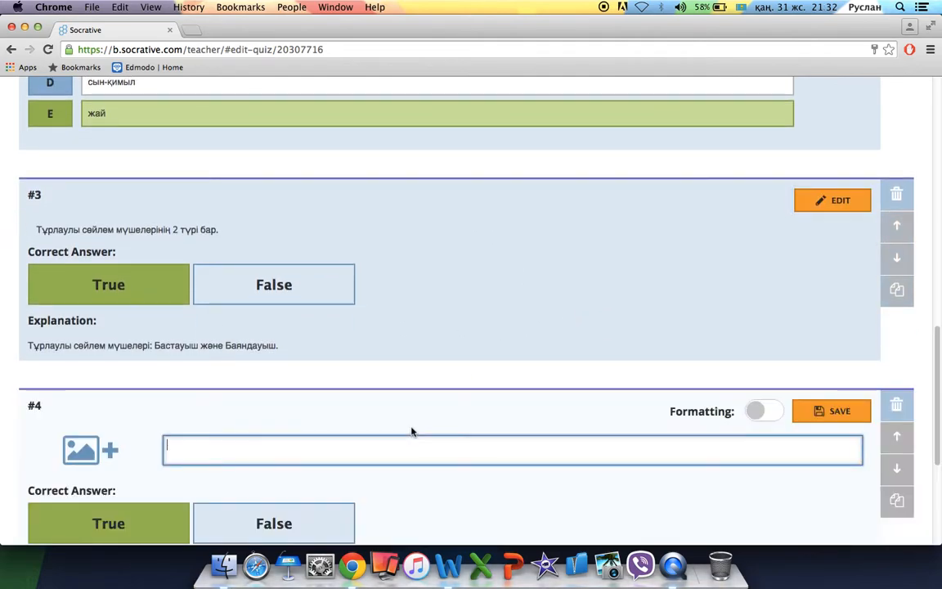
{"action": "scroll", "coordinate": [469, 341], "scroll_direction": "down", "scroll_amount": 3}
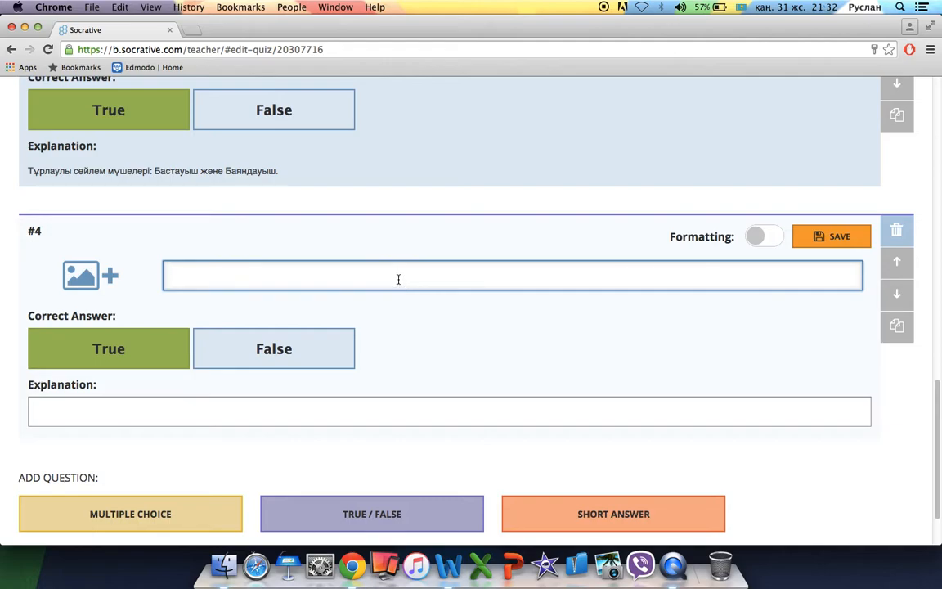
{"action": "key", "text": "F3"}
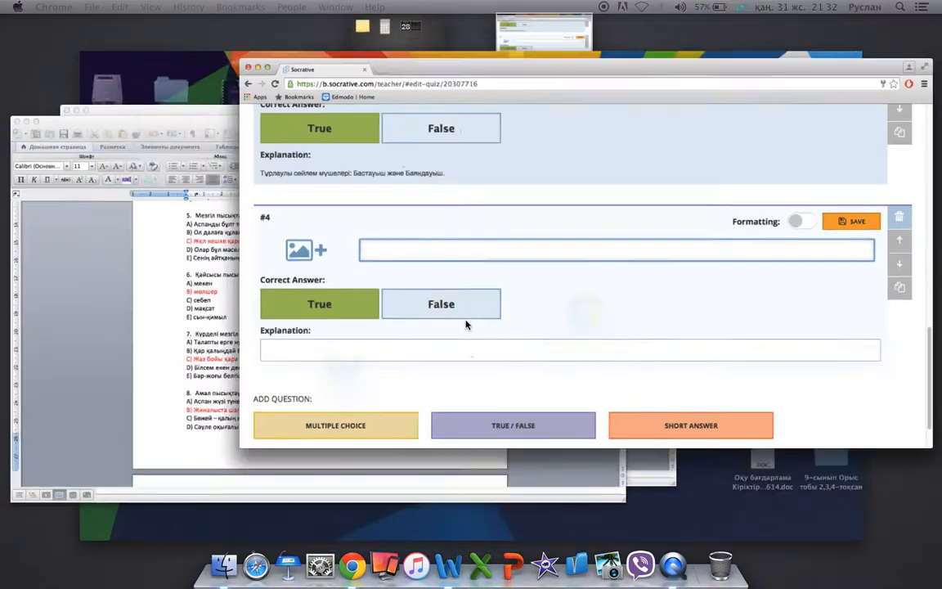
Check the Word question document, then switch back to the Socrative editor in Chrome.
{"action": "left_click", "coordinate": [320, 233]}
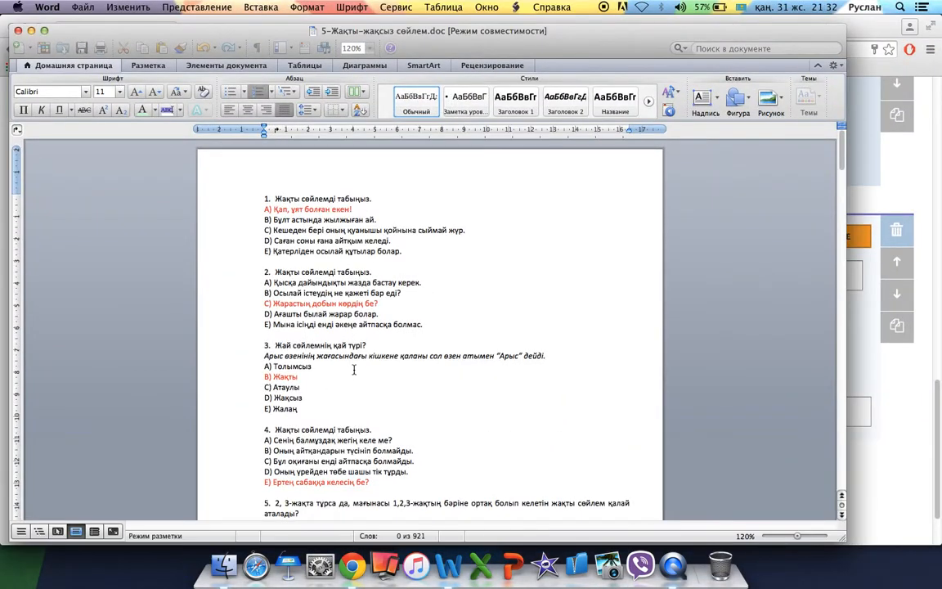
{"action": "key", "text": "F3"}
{"action": "left_click", "coordinate": [336, 327]}
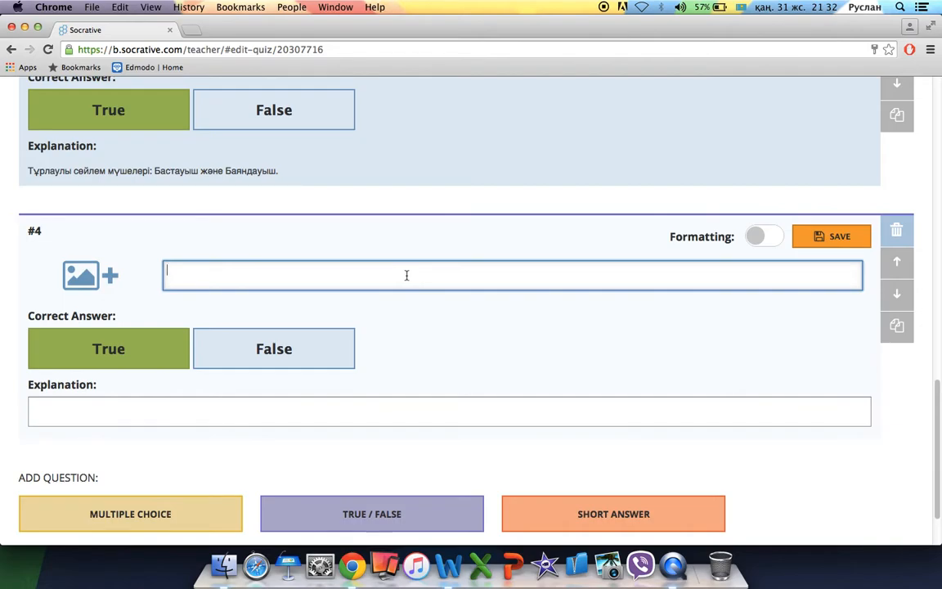
Type question #4's text: 'Синтаксис сөз таптарын зерттейтін тіл білімінің саласы'.
{"action": "type", "text": "Синтаксис сөз таптарын зер"}
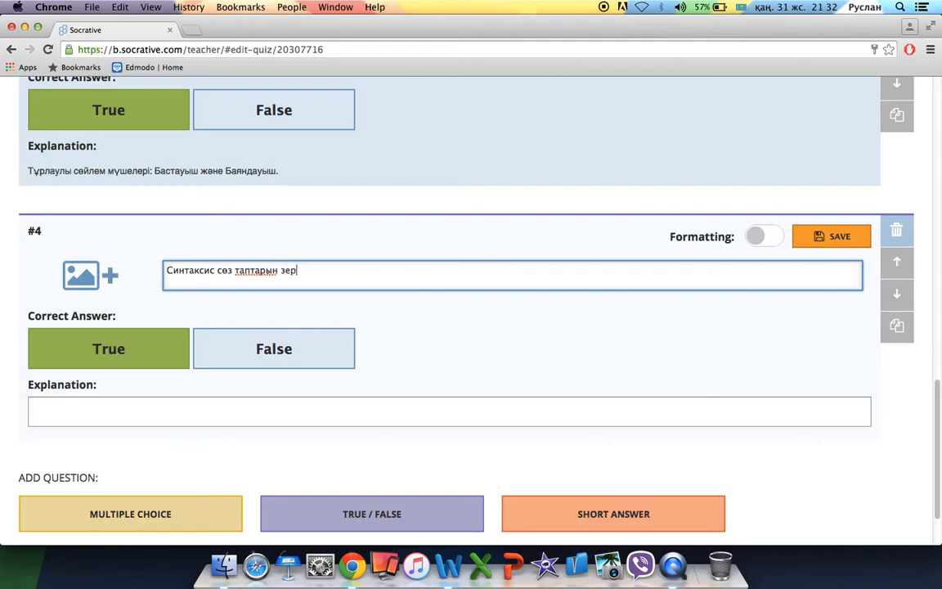
{"action": "type", "text": "ттейтін тіл білімін"}
{"action": "key", "text": "BackSpace"}
{"action": "type", "text": "ң саласы."}
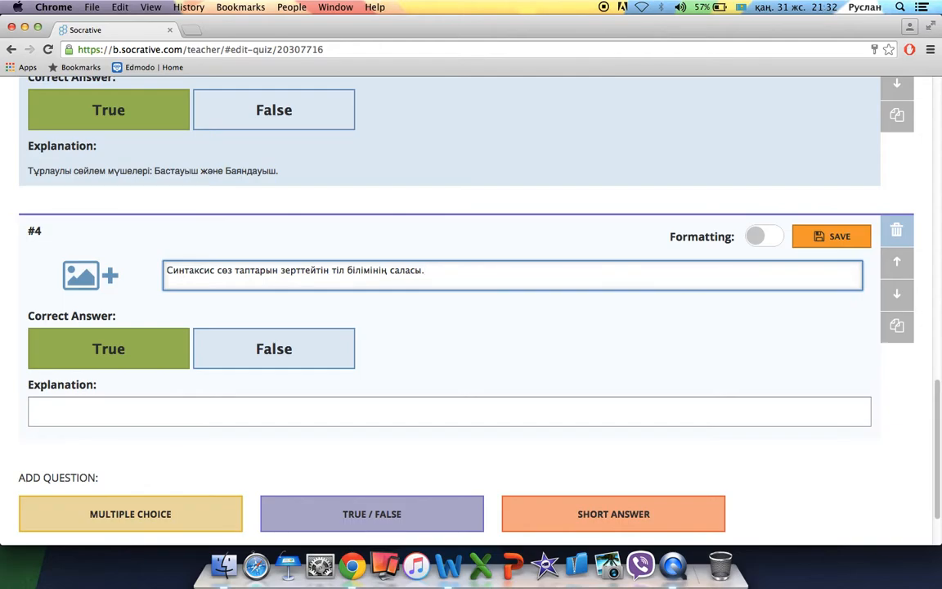
Mark False correct for question #4 and add the explanation 'Синтаксис сөз тіркесі мен сөйлемді зерттейтін тіл білімінің саласы.'.
{"action": "left_click", "coordinate": [273, 349]}
{"action": "left_click", "coordinate": [278, 418]}
{"action": "type", "text": "Син"}
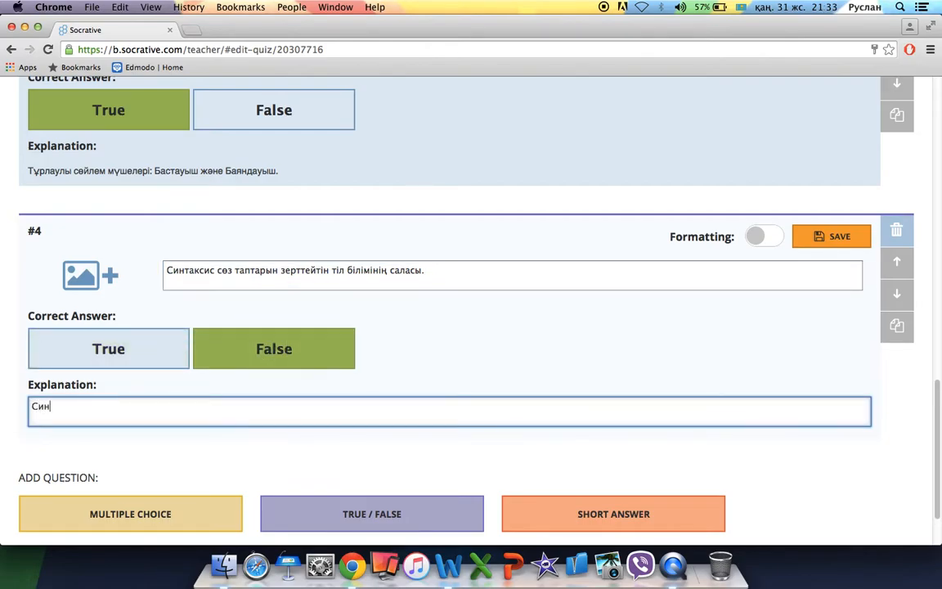
{"action": "type", "text": "таксис сөз тіркесі мен "}
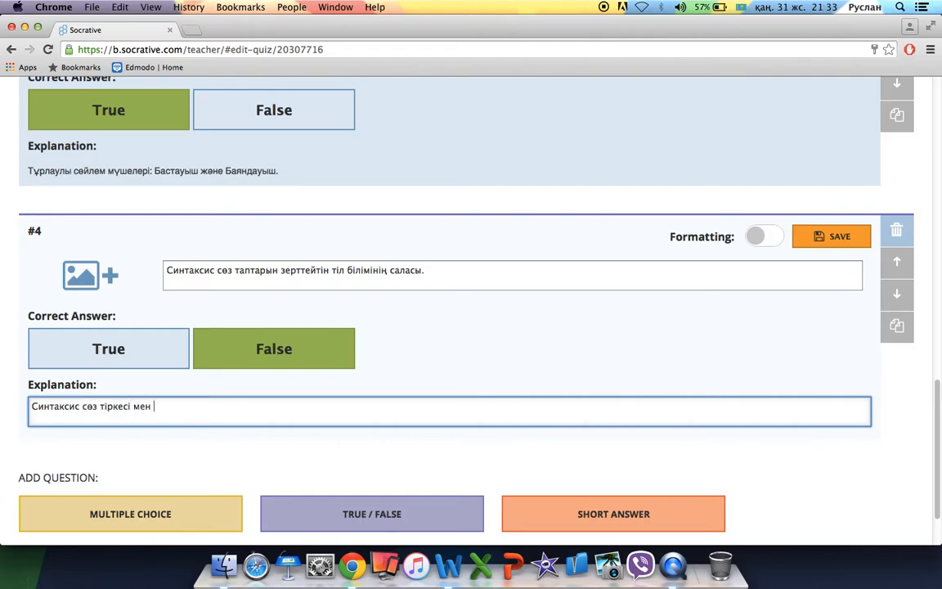
{"action": "type", "text": "сөйлемді зерттейтін"}
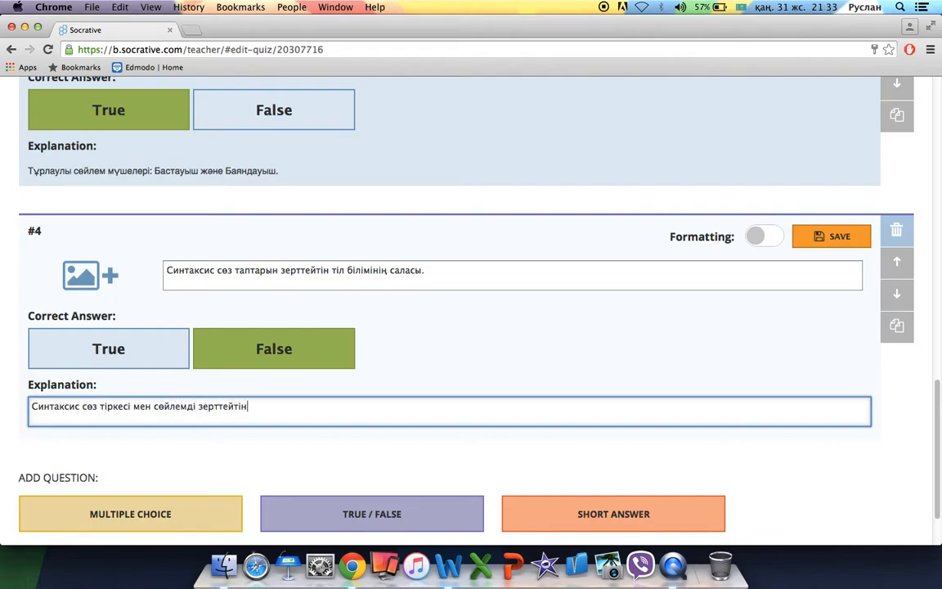
{"action": "type", "text": " тіл білімінің саласы."}
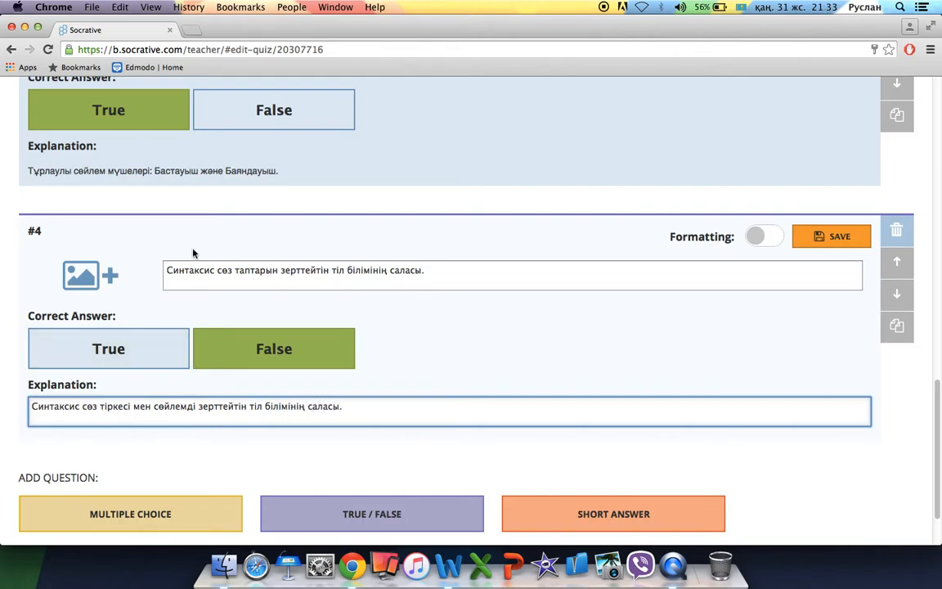
{"action": "left_click", "coordinate": [108, 277]}
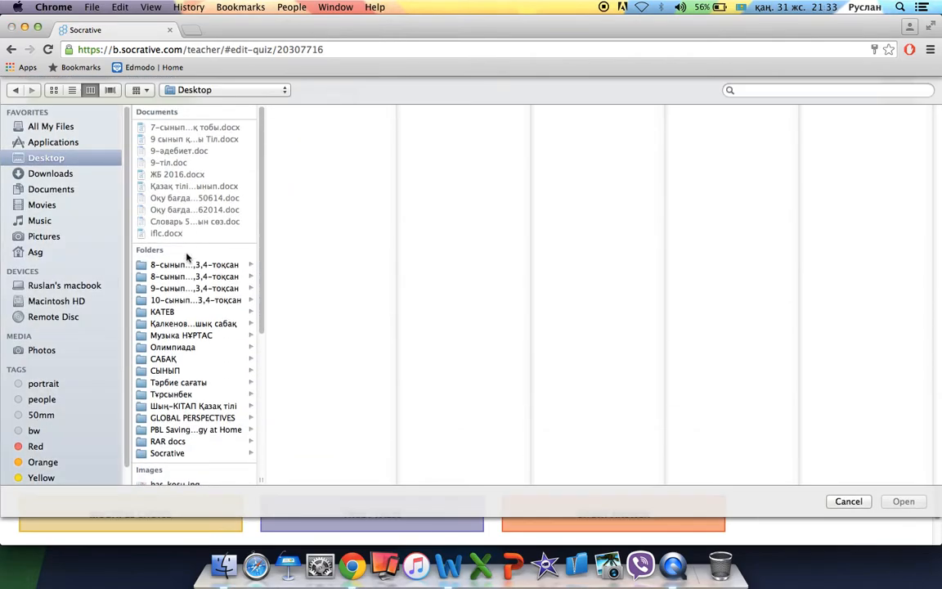
Attach bas_kosu.jpg to question #4 and save the question.
{"action": "scroll", "coordinate": [185, 306], "scroll_direction": "down", "scroll_amount": 5}
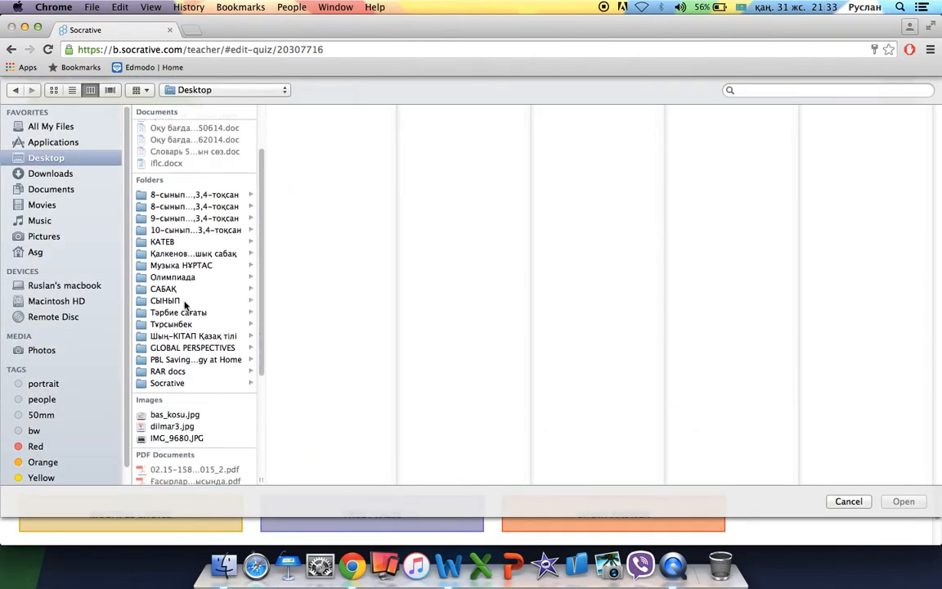
{"action": "scroll", "coordinate": [185, 306], "scroll_direction": "down", "scroll_amount": 2}
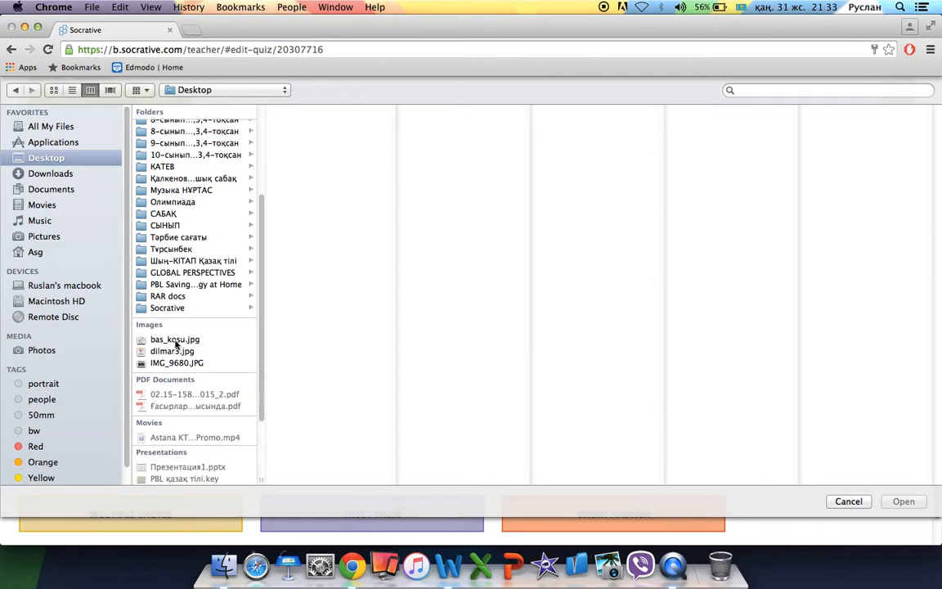
{"action": "left_click", "coordinate": [173, 339]}
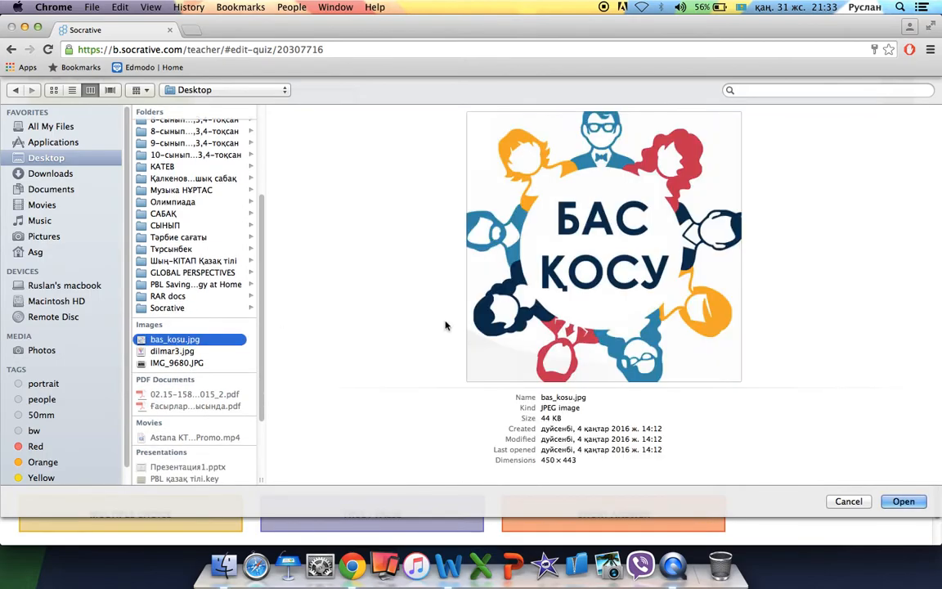
{"action": "left_click", "coordinate": [896, 501]}
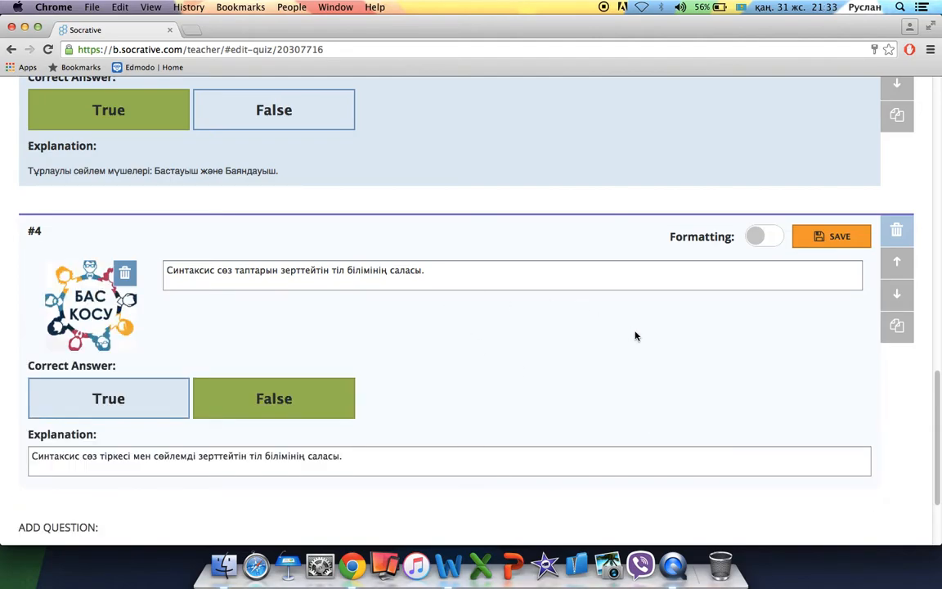
{"action": "scroll", "coordinate": [636, 335], "scroll_direction": "down", "scroll_amount": 3}
{"action": "scroll", "coordinate": [636, 336], "scroll_direction": "up", "scroll_amount": 2}
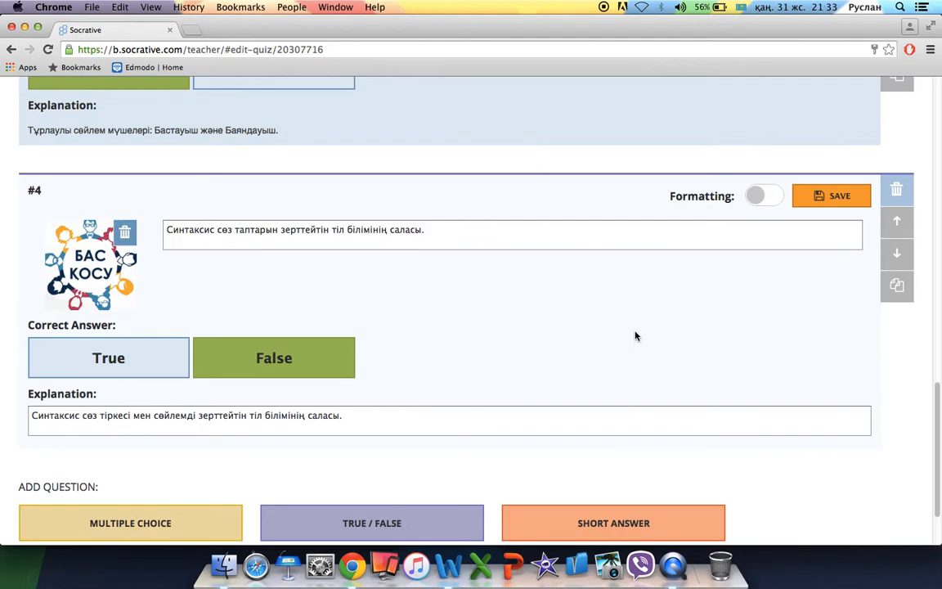
{"action": "left_click", "coordinate": [831, 195]}
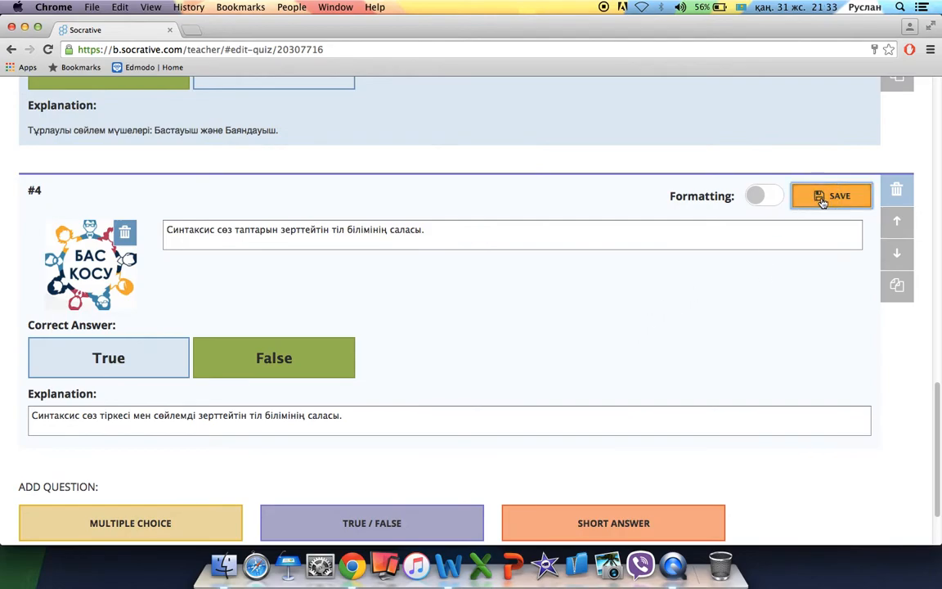
Add short-answer question #5 reading 'Тұрлаусыз сөйлем мүшелерін жазыңыз.'.
{"action": "scroll", "coordinate": [609, 334], "scroll_direction": "down", "scroll_amount": 3}
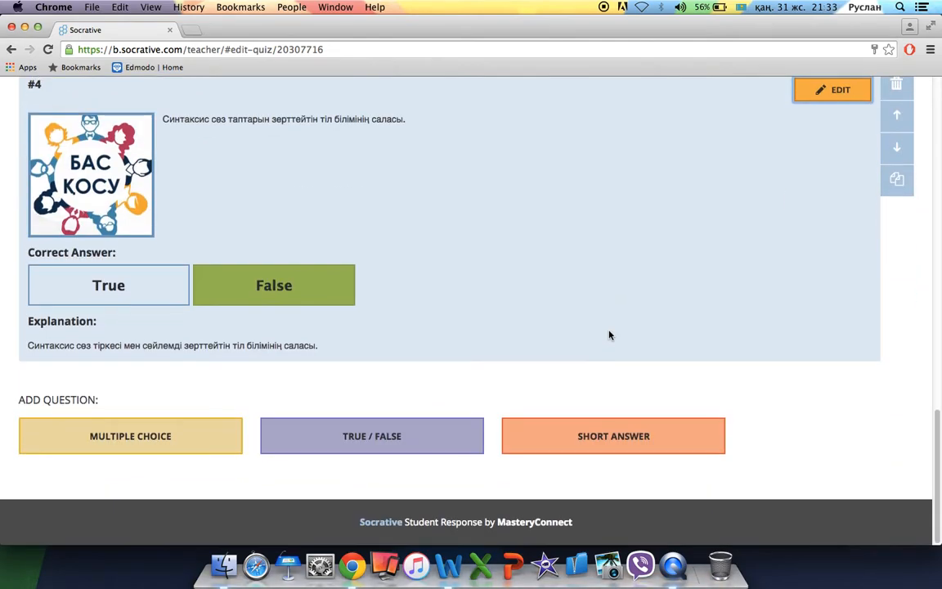
{"action": "left_click", "coordinate": [617, 440]}
{"action": "scroll", "coordinate": [552, 408], "scroll_direction": "down", "scroll_amount": 5}
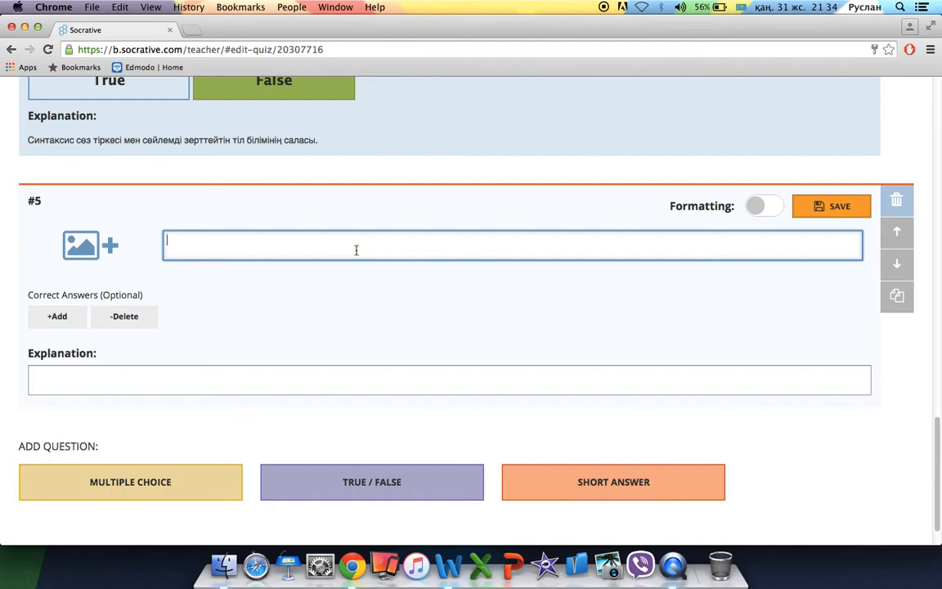
{"action": "type", "text": "T"}
{"action": "type", "text": "ұрлаусыз сөйлем мүше"}
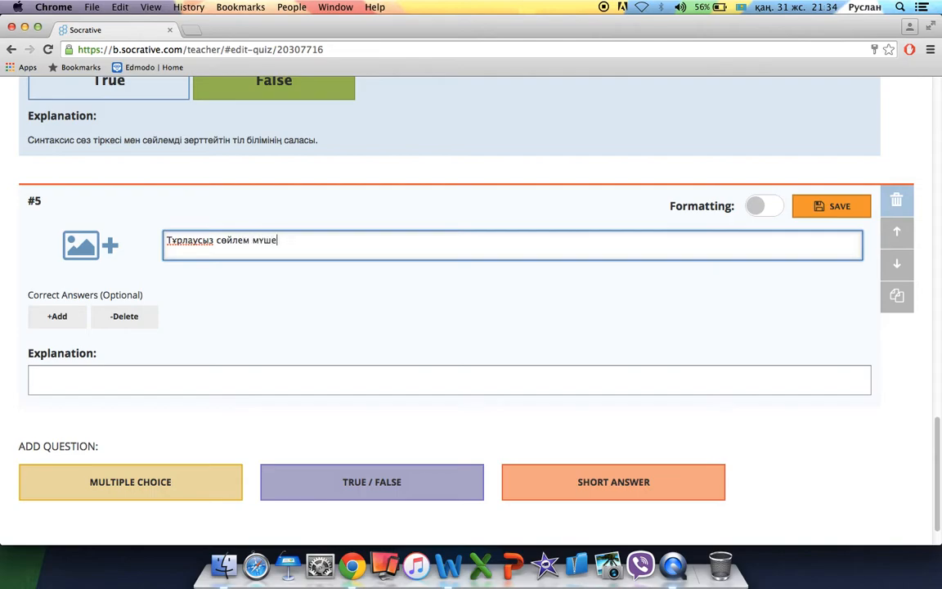
{"action": "type", "text": "лерін жазыңыз."}
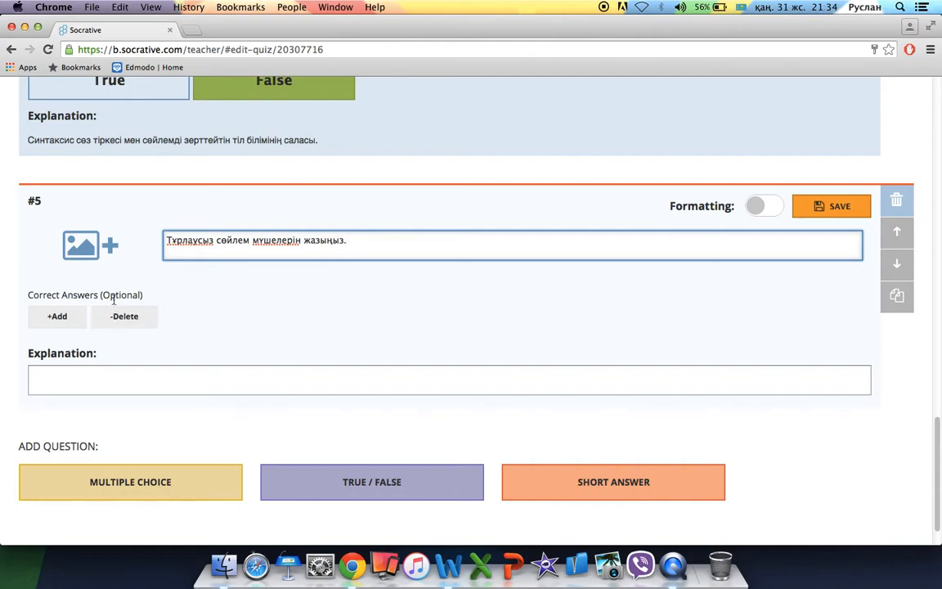
Accept Толықтауыш, Анықтауыш and Пысықтауыш as correct answers and save the question.
{"action": "left_click", "coordinate": [54, 318]}
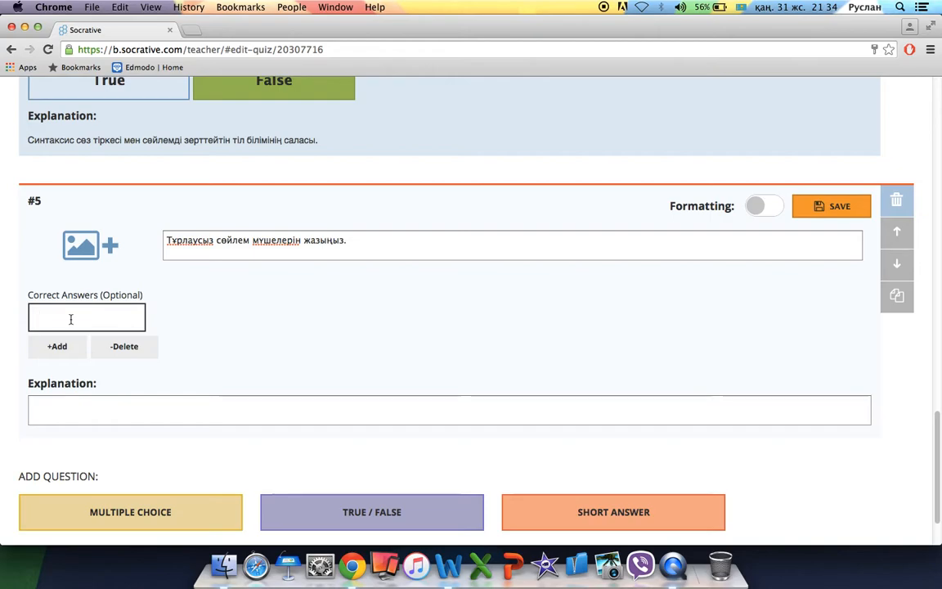
{"action": "type", "text": "Толықтауыш"}
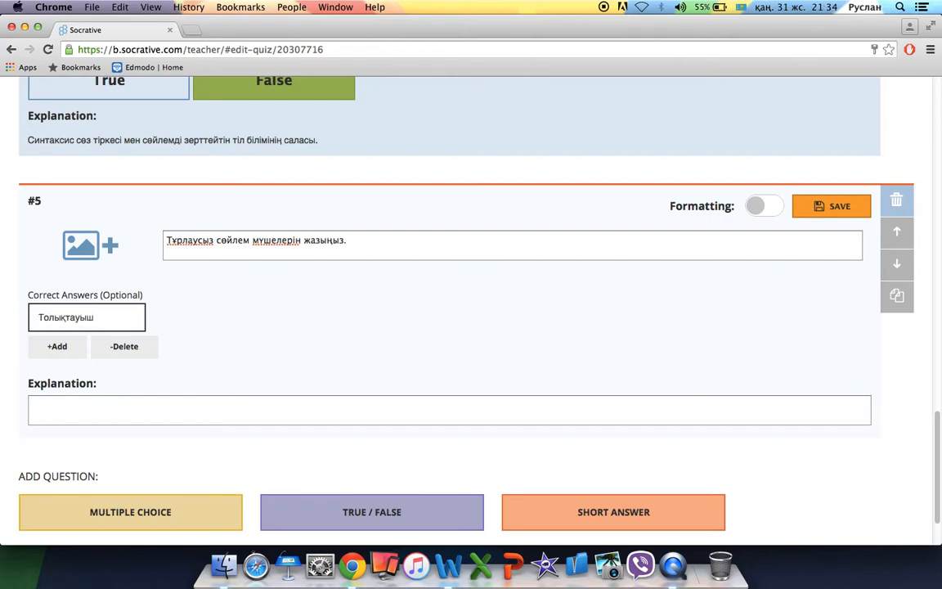
{"action": "left_click", "coordinate": [45, 346]}
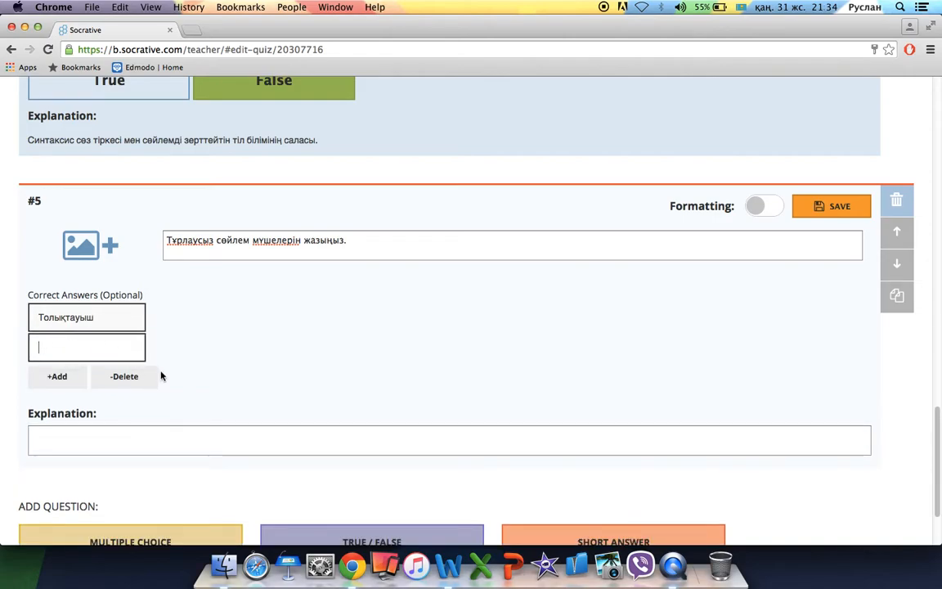
{"action": "type", "text": "Анықтауыш"}
{"action": "left_click", "coordinate": [72, 381]}
{"action": "type", "text": "Пысықтауыш"}
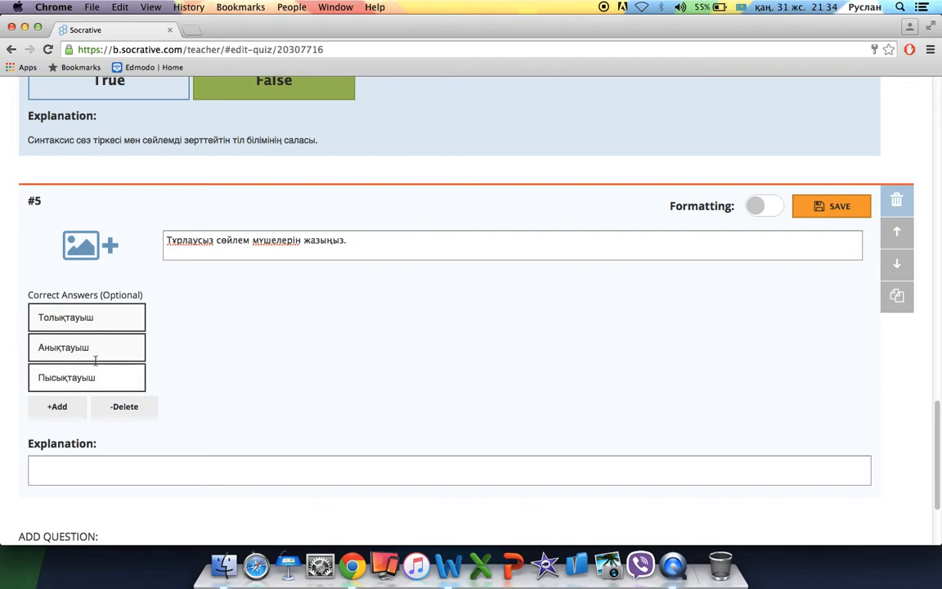
{"action": "left_click", "coordinate": [65, 319]}
{"action": "left_click", "coordinate": [67, 321]}
{"action": "scroll", "coordinate": [440, 396], "scroll_direction": "down", "scroll_amount": 3}
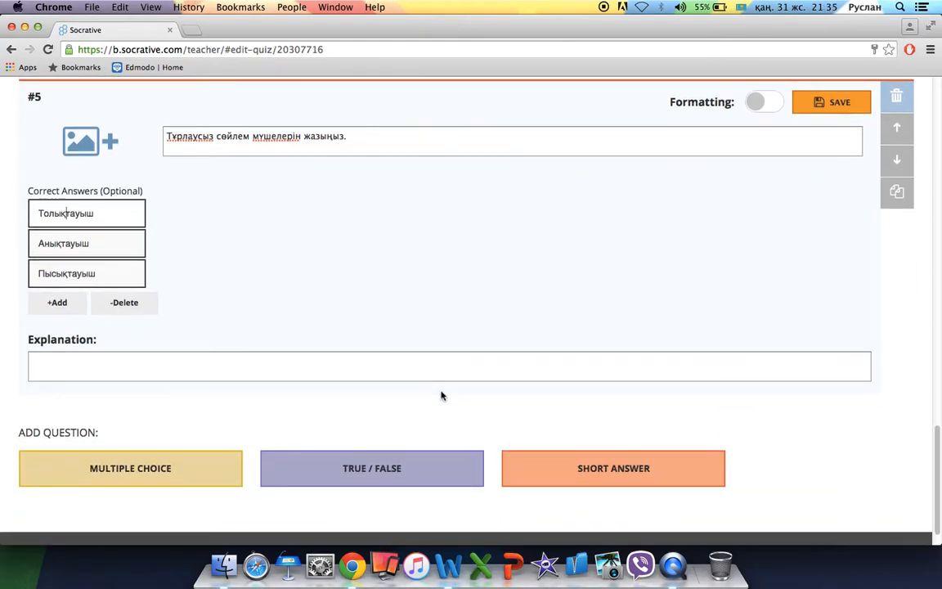
{"action": "left_click", "coordinate": [827, 107]}
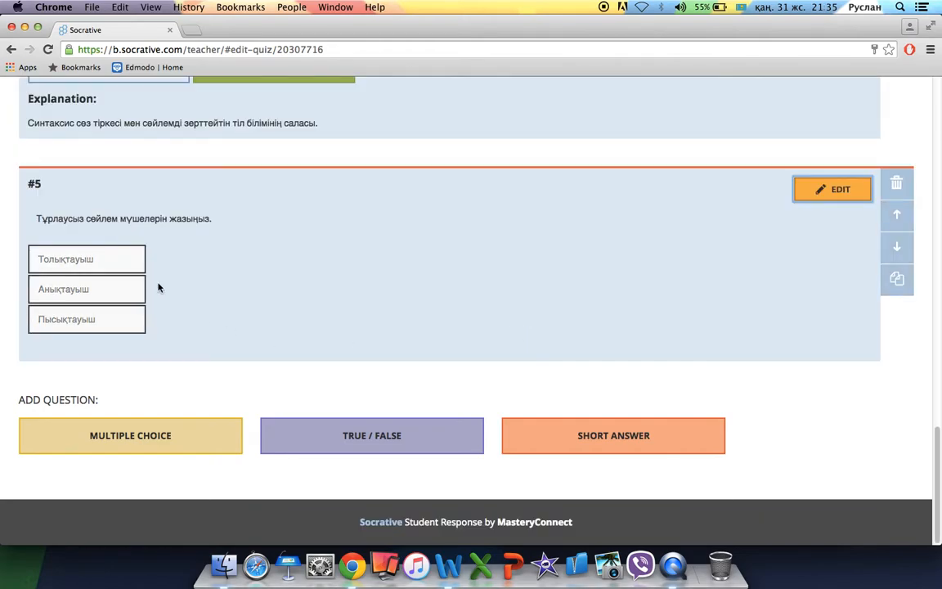
Move the multiple-choice question #2 down so the True/False question comes second.
{"action": "left_click_drag", "start_coordinate": [191, 219], "coordinate": [232, 229]}
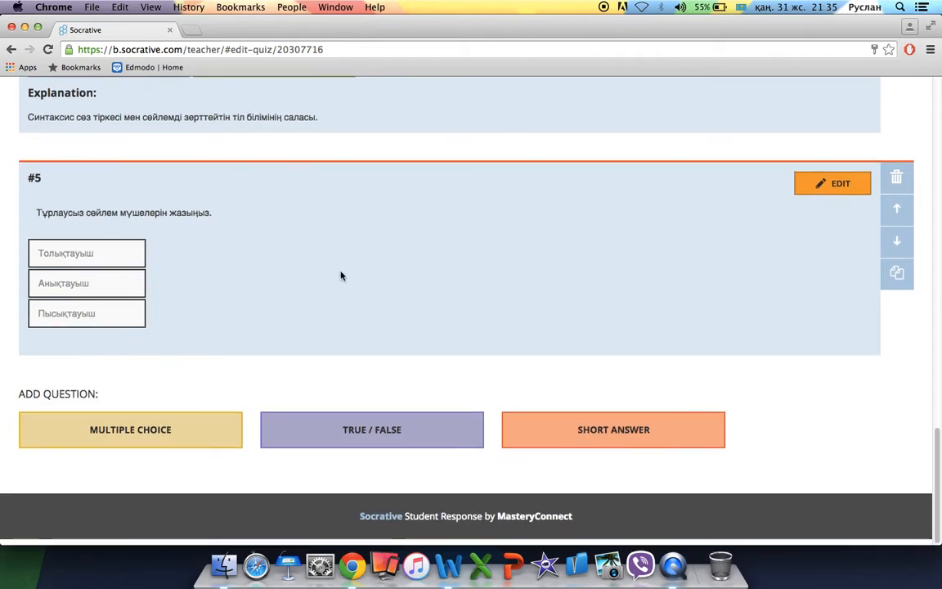
{"action": "scroll", "coordinate": [342, 276], "scroll_direction": "up", "scroll_amount": 3}
{"action": "scroll", "coordinate": [342, 276], "scroll_direction": "up", "scroll_amount": 15}
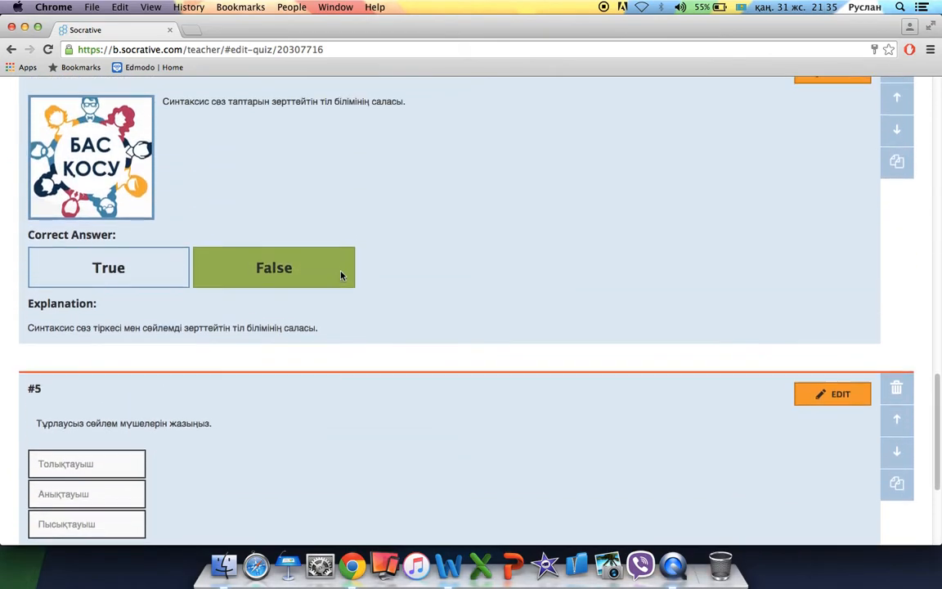
{"action": "scroll", "coordinate": [341, 276], "scroll_direction": "up", "scroll_amount": 8}
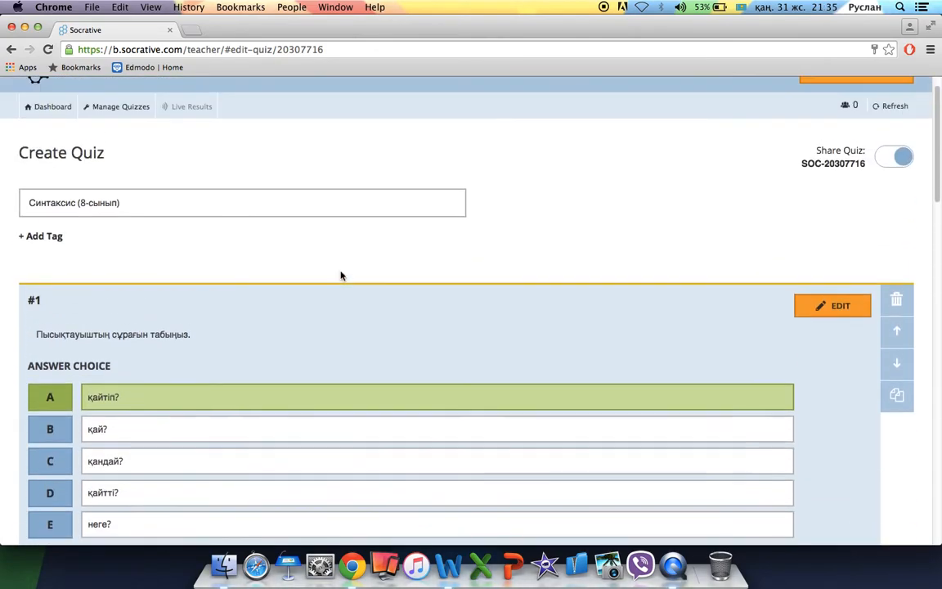
{"action": "scroll", "coordinate": [341, 276], "scroll_direction": "down", "scroll_amount": 5}
{"action": "scroll", "coordinate": [341, 275], "scroll_direction": "down", "scroll_amount": 6}
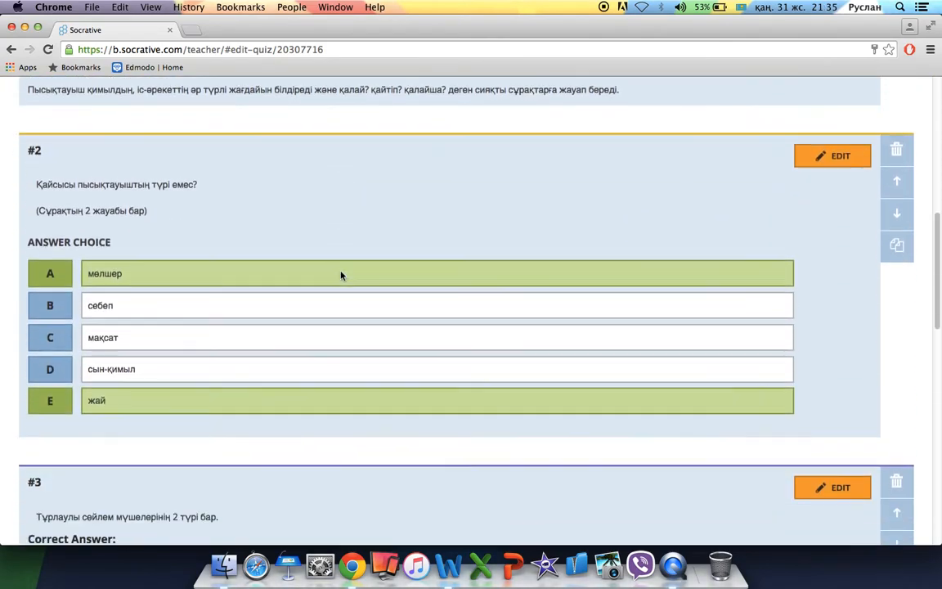
{"action": "scroll", "coordinate": [342, 276], "scroll_direction": "up", "scroll_amount": 3}
{"action": "scroll", "coordinate": [342, 276], "scroll_direction": "down", "scroll_amount": 1}
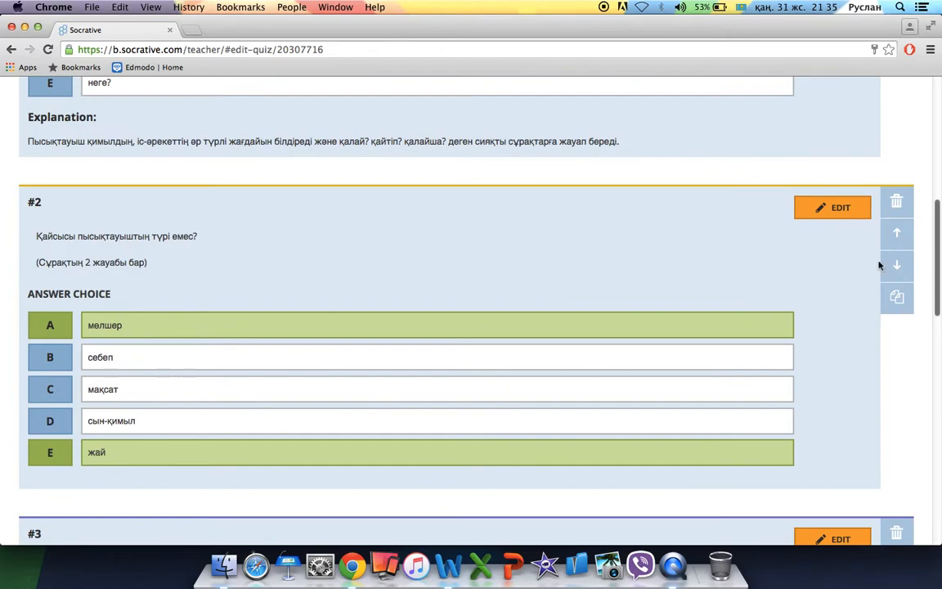
{"action": "scroll", "coordinate": [806, 326], "scroll_direction": "down", "scroll_amount": 4}
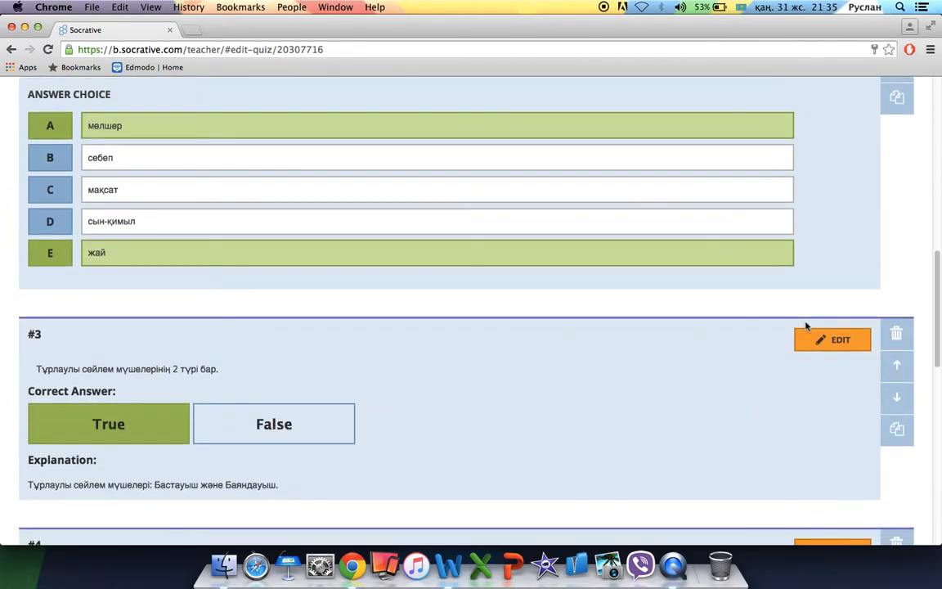
{"action": "scroll", "coordinate": [806, 326], "scroll_direction": "up", "scroll_amount": 2}
{"action": "left_click", "coordinate": [897, 159]}
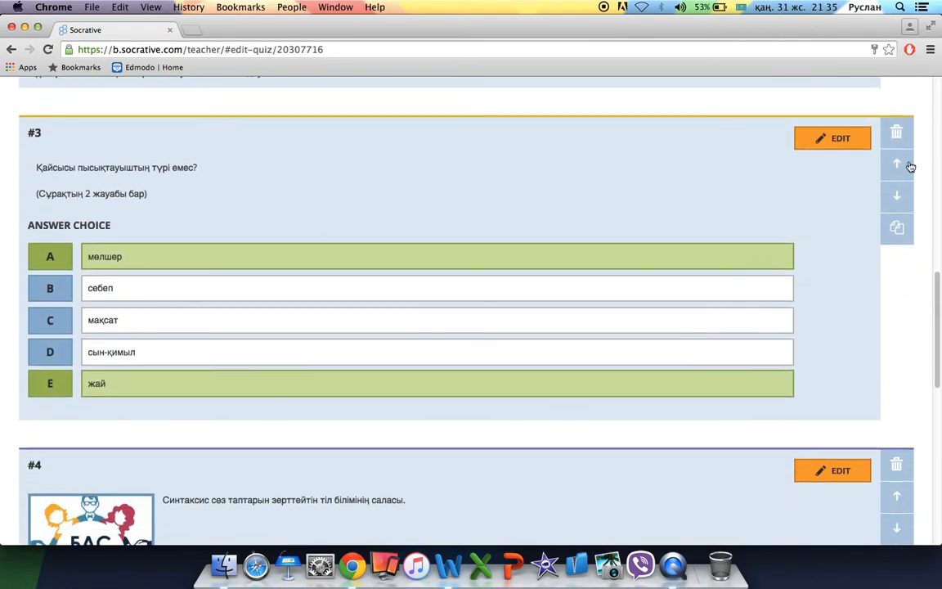
{"action": "scroll", "coordinate": [839, 353], "scroll_direction": "down", "scroll_amount": 2}
{"action": "scroll", "coordinate": [839, 354], "scroll_direction": "up", "scroll_amount": 10}
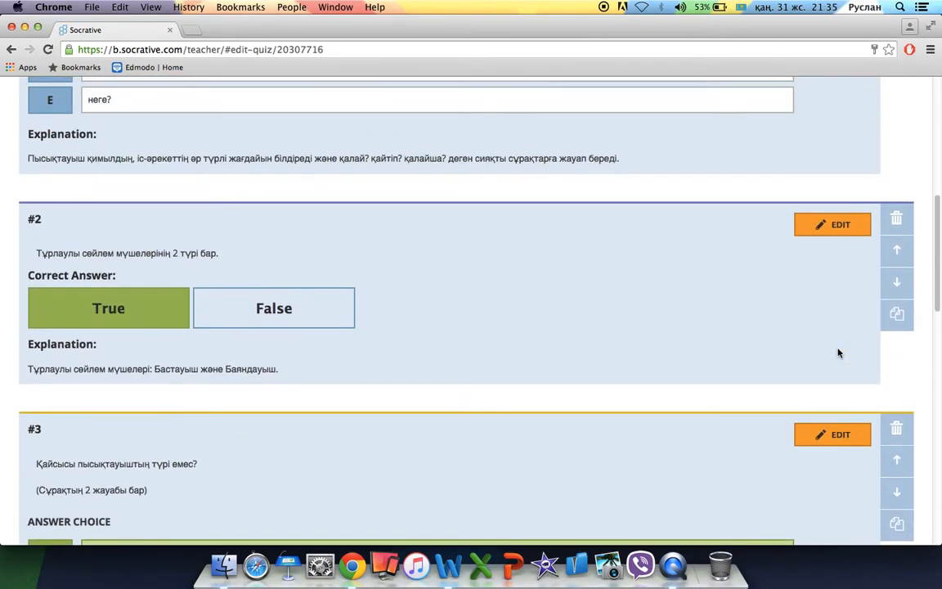
{"action": "scroll", "coordinate": [838, 354], "scroll_direction": "down", "scroll_amount": 6}
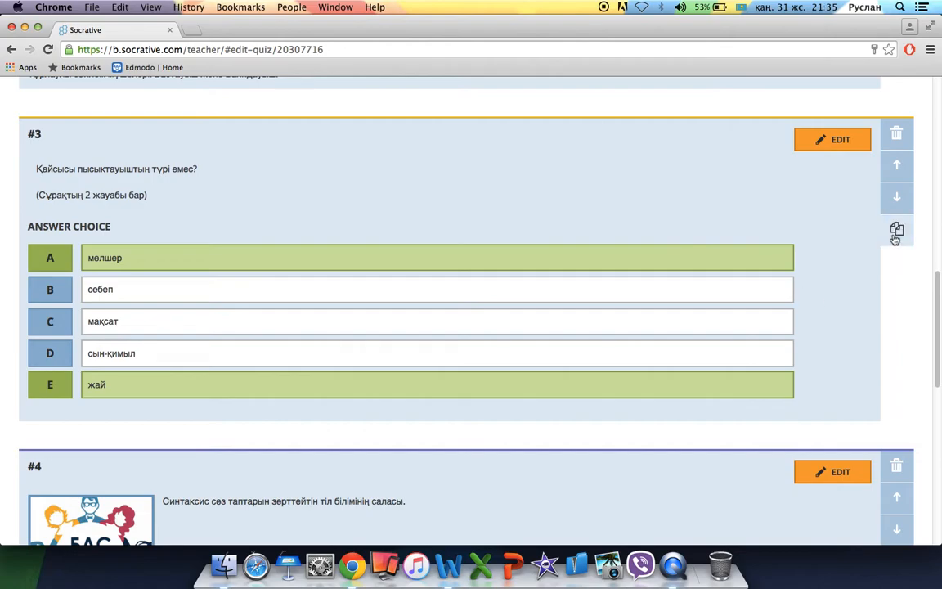
{"action": "scroll", "coordinate": [832, 397], "scroll_direction": "down", "scroll_amount": 6}
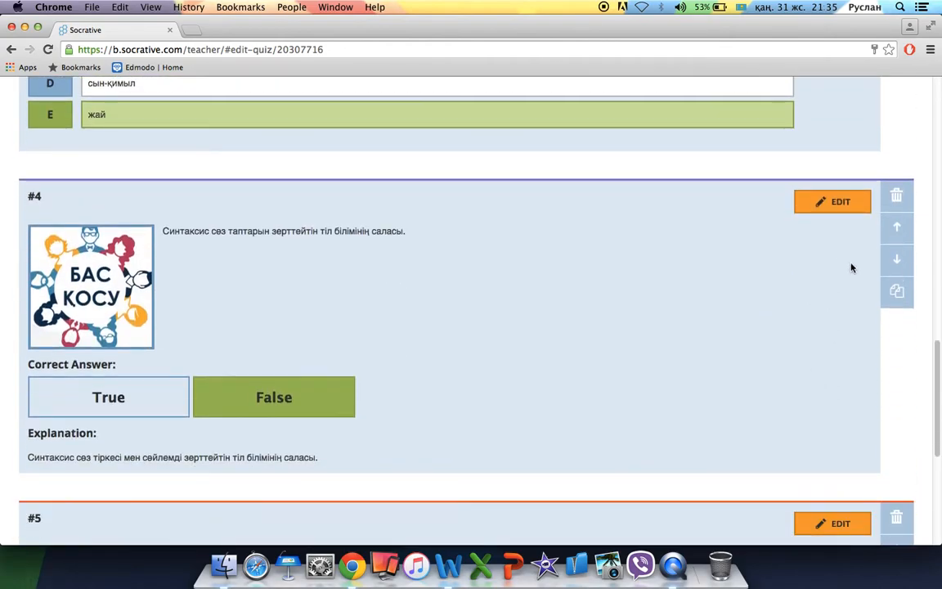
Duplicate question #4 and reword it to 'Синтаксис сөз тіркесі мен сөйлемді зерттейтін тіл білімінің саласы.'.
{"action": "left_click", "coordinate": [897, 295]}
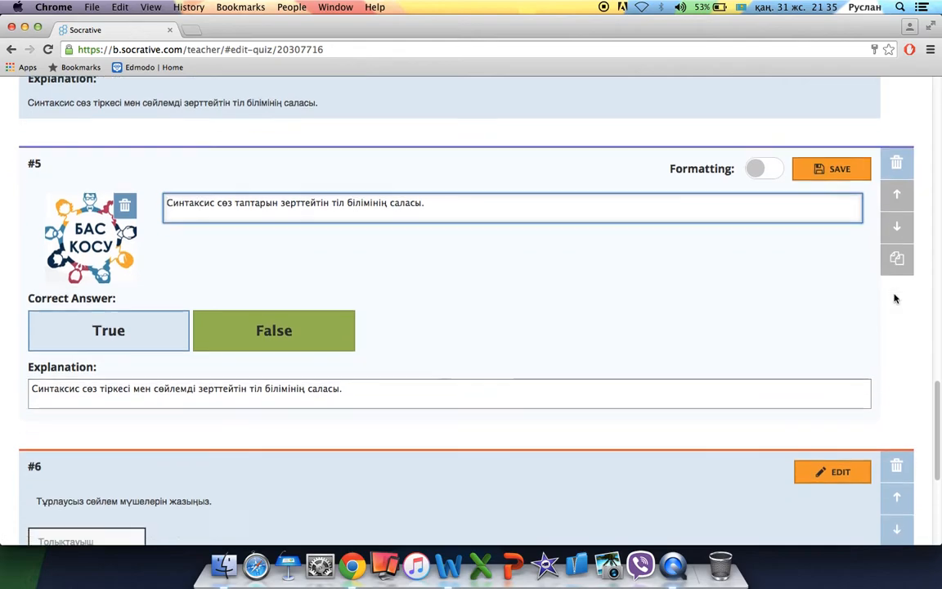
{"action": "scroll", "coordinate": [399, 226], "scroll_direction": "up", "scroll_amount": 5}
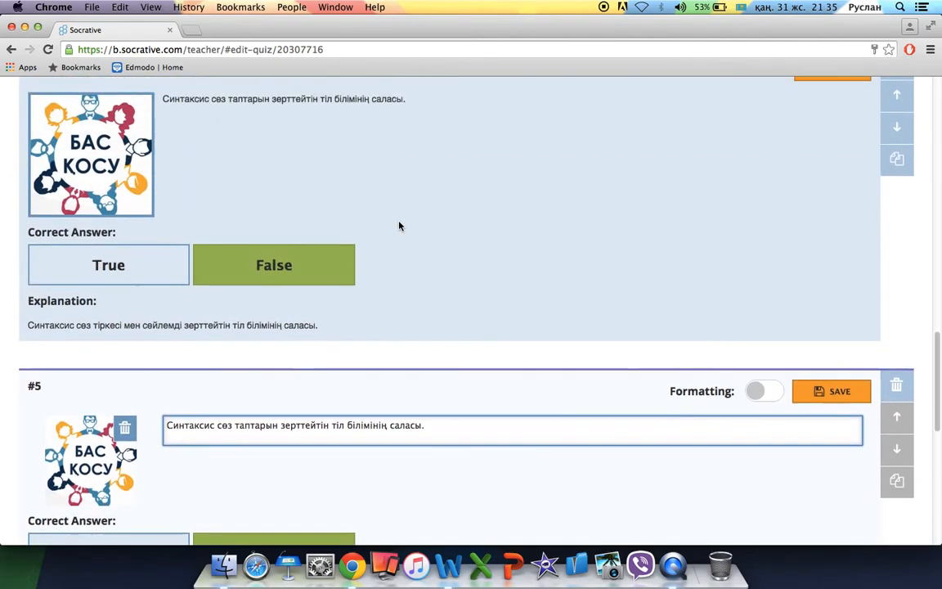
{"action": "scroll", "coordinate": [399, 226], "scroll_direction": "down", "scroll_amount": 3}
{"action": "scroll", "coordinate": [399, 226], "scroll_direction": "down", "scroll_amount": 1}
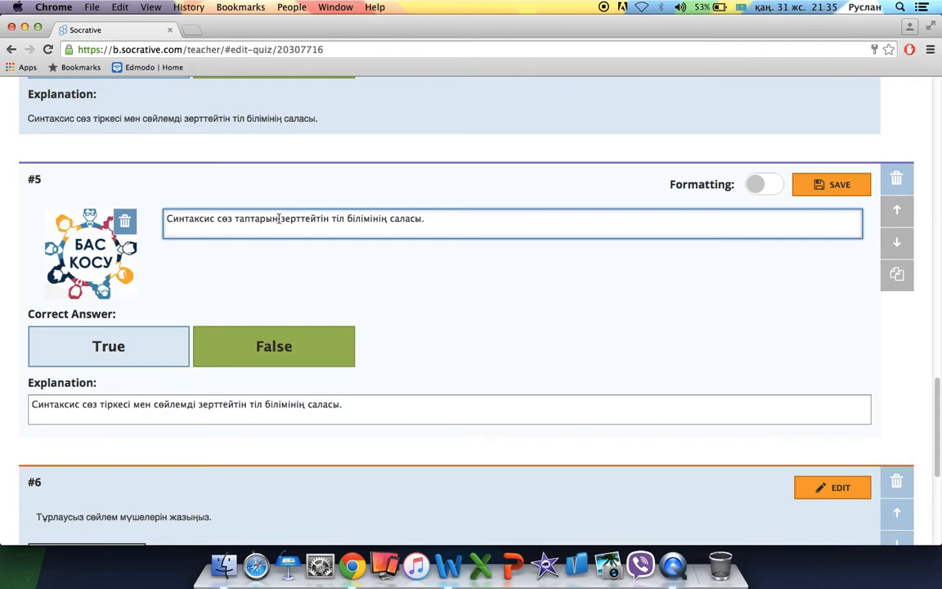
{"action": "left_click_drag", "start_coordinate": [278, 219], "coordinate": [217, 219]}
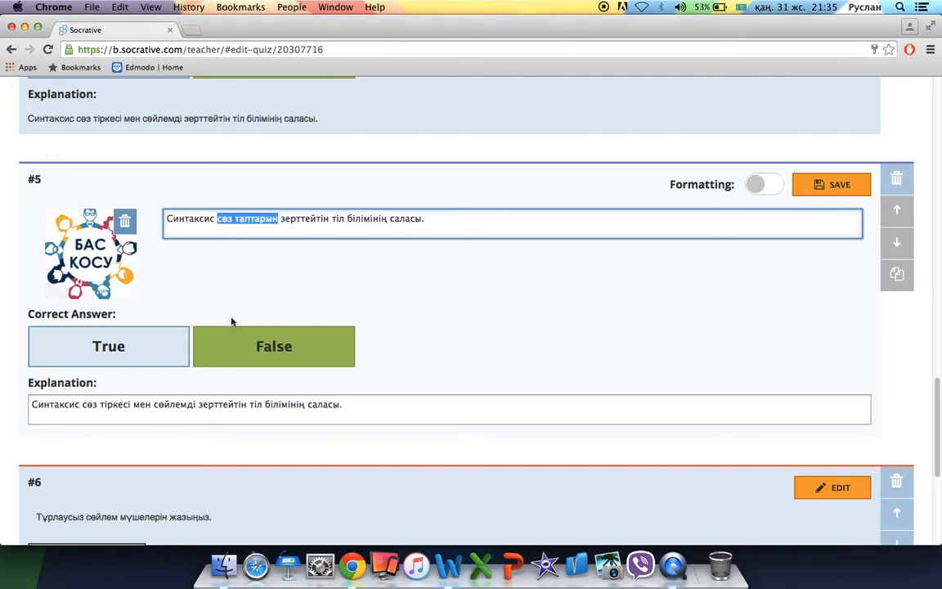
{"action": "double_click", "coordinate": [257, 219]}
{"action": "type", "text": "тіркес"}
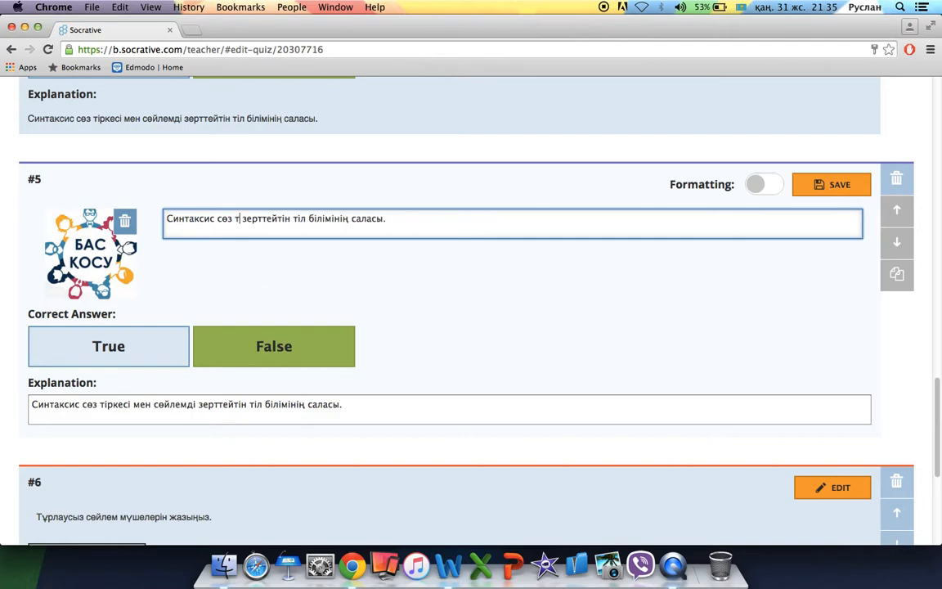
{"action": "type", "text": "і мен "}
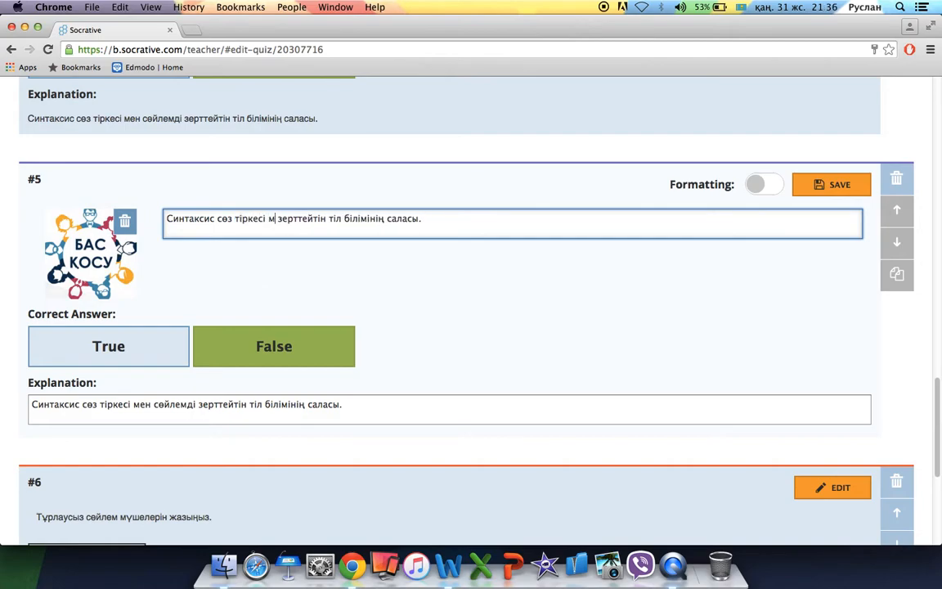
{"action": "type", "text": "сөйлемді"}
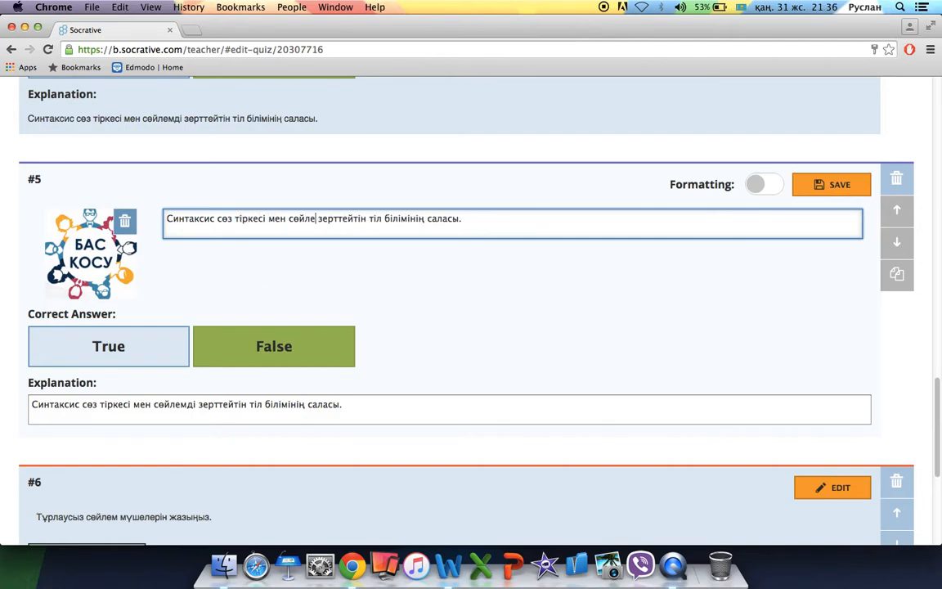
Mark True as the correct answer and save question #5.
{"action": "left_click", "coordinate": [157, 346]}
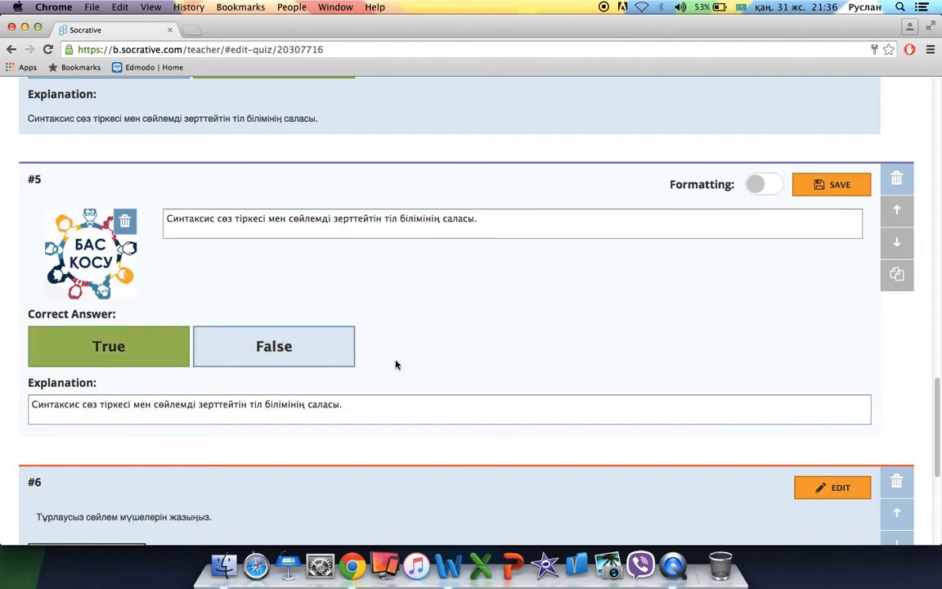
{"action": "left_click", "coordinate": [820, 185]}
{"action": "scroll", "coordinate": [599, 259], "scroll_direction": "down", "scroll_amount": 8}
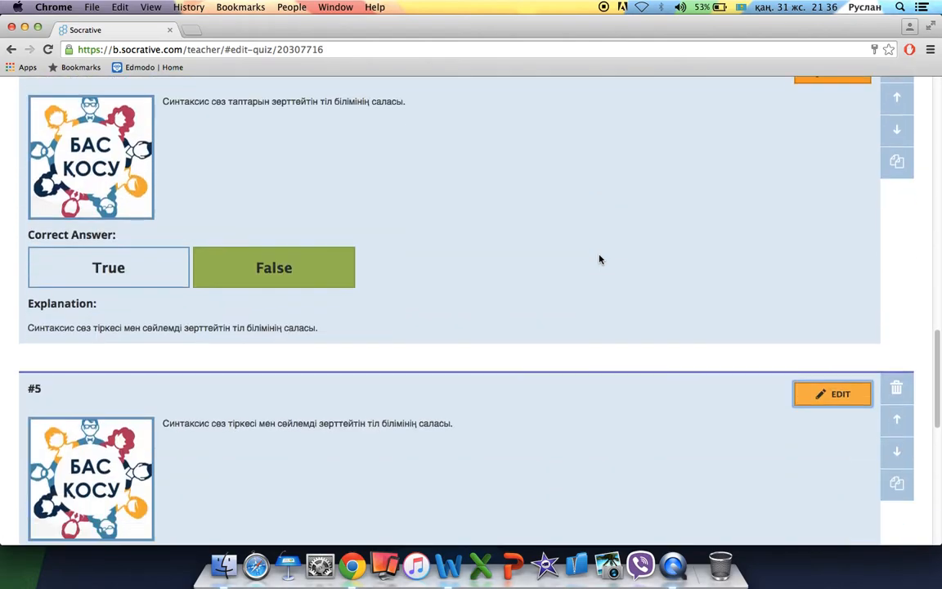
{"action": "scroll", "coordinate": [600, 259], "scroll_direction": "up", "scroll_amount": 15}
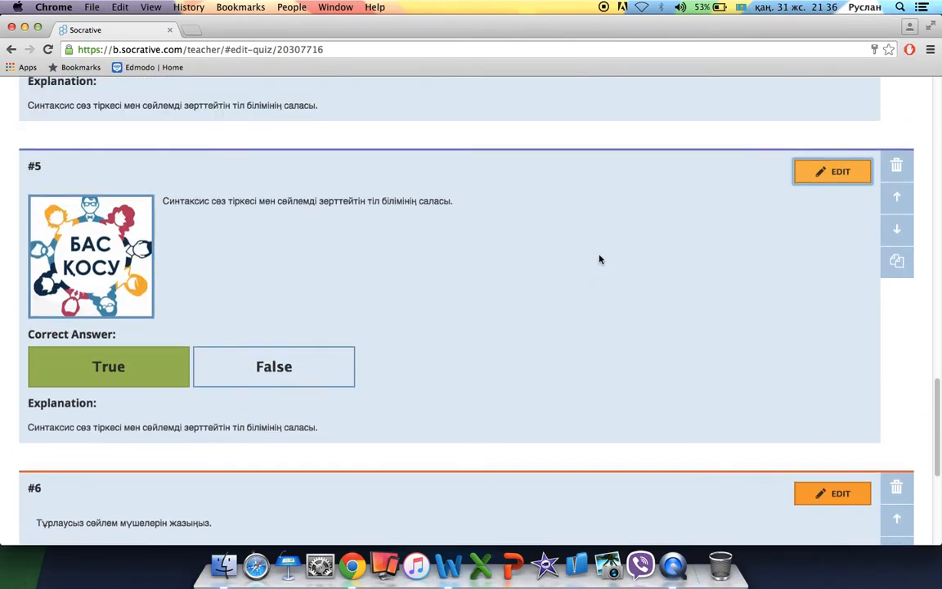
{"action": "scroll", "coordinate": [600, 260], "scroll_direction": "up", "scroll_amount": 4}
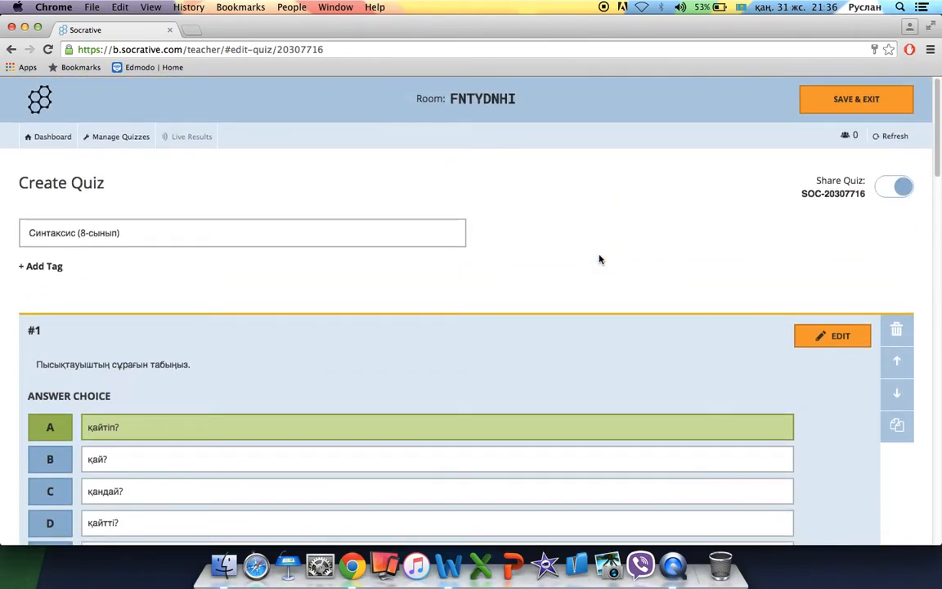
Save and exit the quiz, then pick Синтаксис (8-сынып) as the quiz to start.
{"action": "scroll", "coordinate": [600, 260], "scroll_direction": "down", "scroll_amount": 8}
{"action": "scroll", "coordinate": [600, 259], "scroll_direction": "down", "scroll_amount": 10}
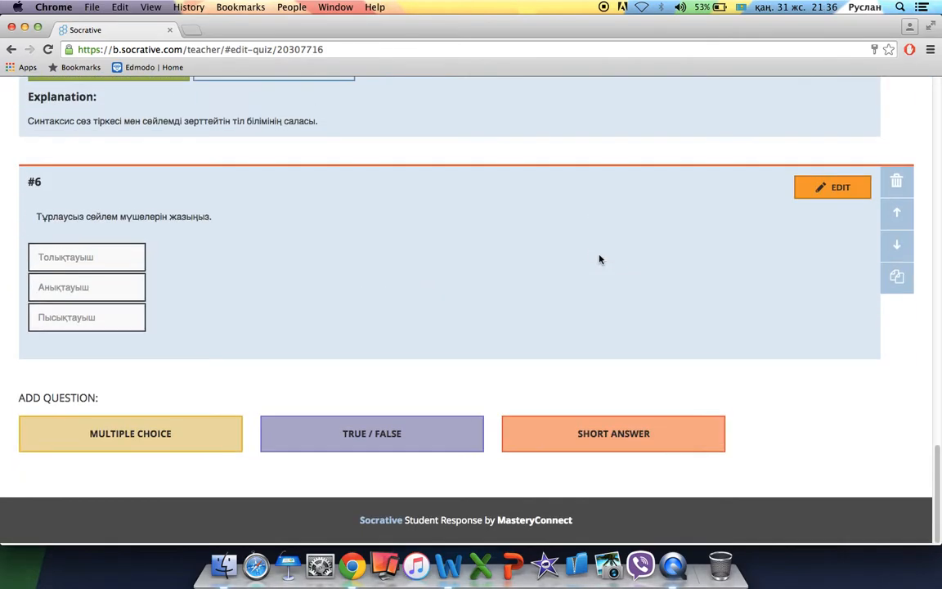
{"action": "scroll", "coordinate": [599, 260], "scroll_direction": "up", "scroll_amount": 20}
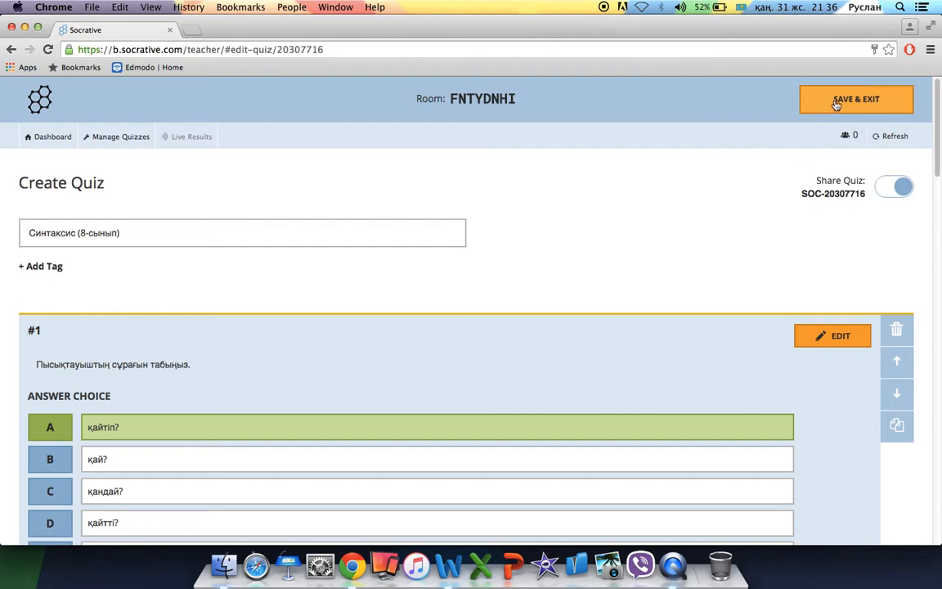
{"action": "left_click", "coordinate": [836, 103]}
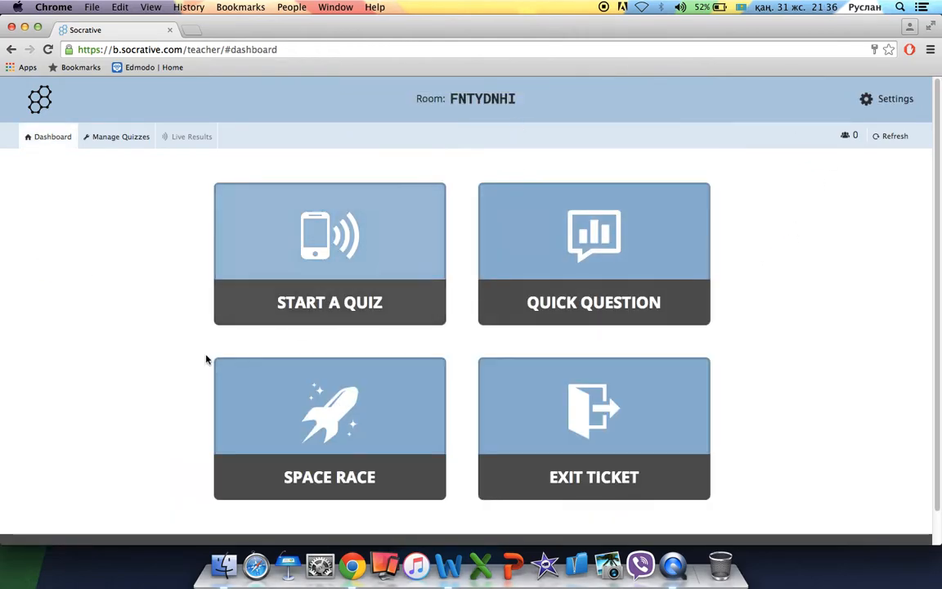
{"action": "left_click", "coordinate": [336, 262]}
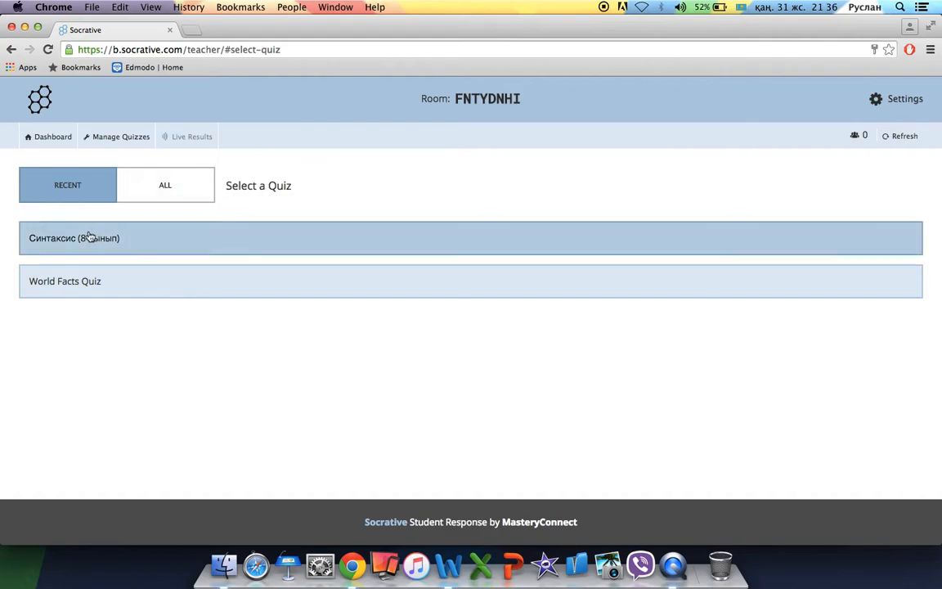
{"action": "left_click", "coordinate": [136, 239]}
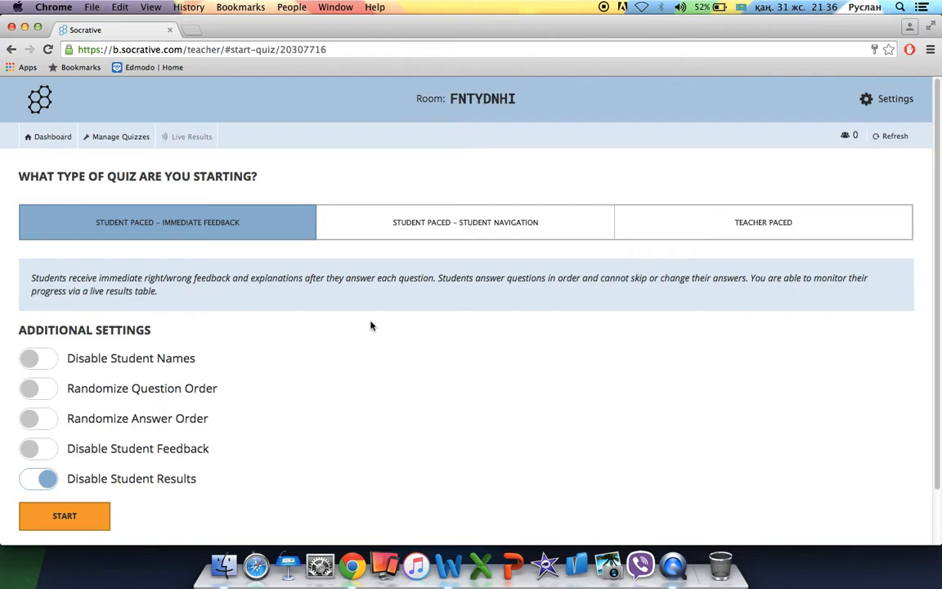
{"action": "left_click", "coordinate": [430, 230]}
{"action": "left_click", "coordinate": [668, 213]}
{"action": "left_click", "coordinate": [246, 222]}
{"action": "left_click_drag", "start_coordinate": [49, 279], "coordinate": [229, 278]}
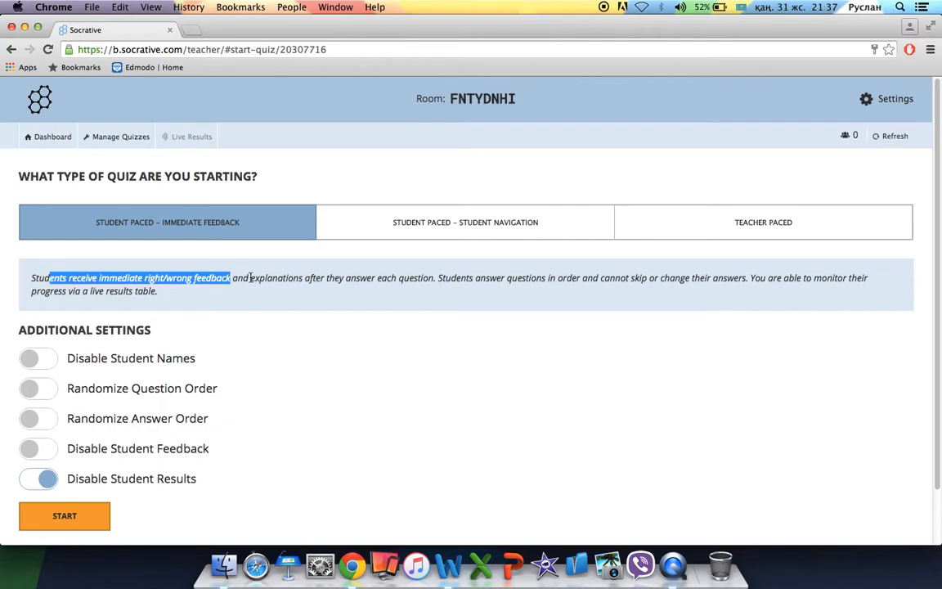
{"action": "left_click_drag", "start_coordinate": [250, 279], "coordinate": [439, 281]}
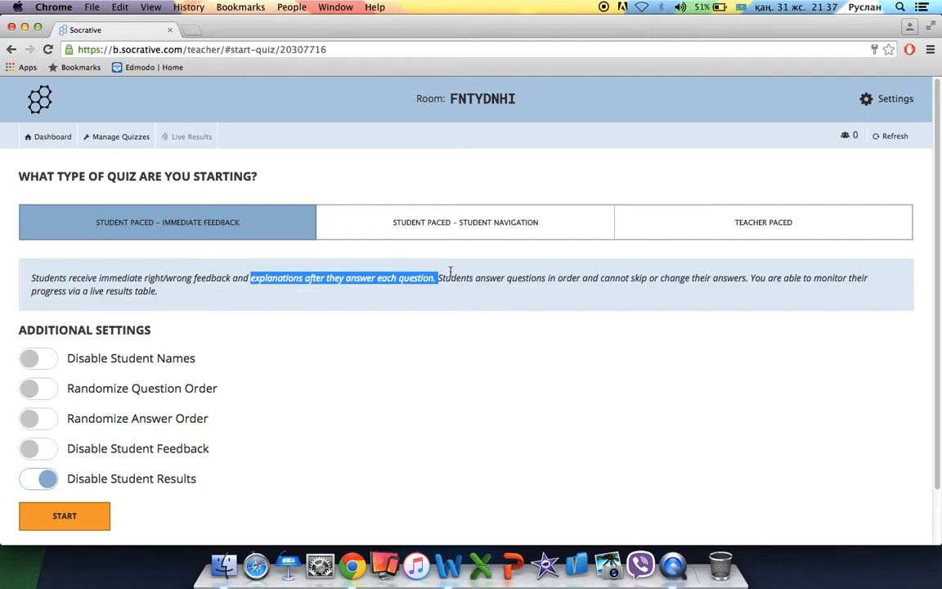
{"action": "left_click_drag", "start_coordinate": [444, 279], "coordinate": [561, 278]}
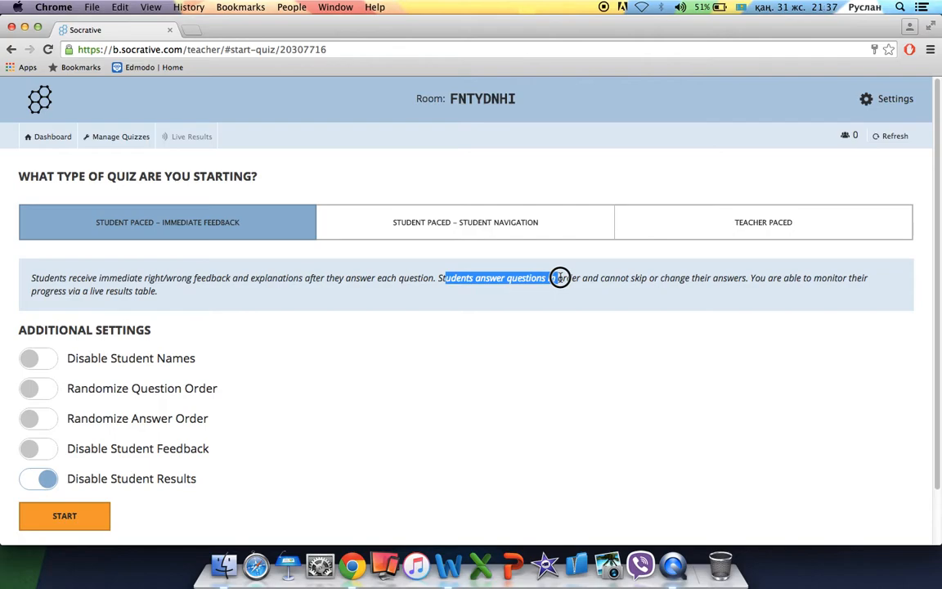
{"action": "left_click_drag", "start_coordinate": [560, 279], "coordinate": [706, 281]}
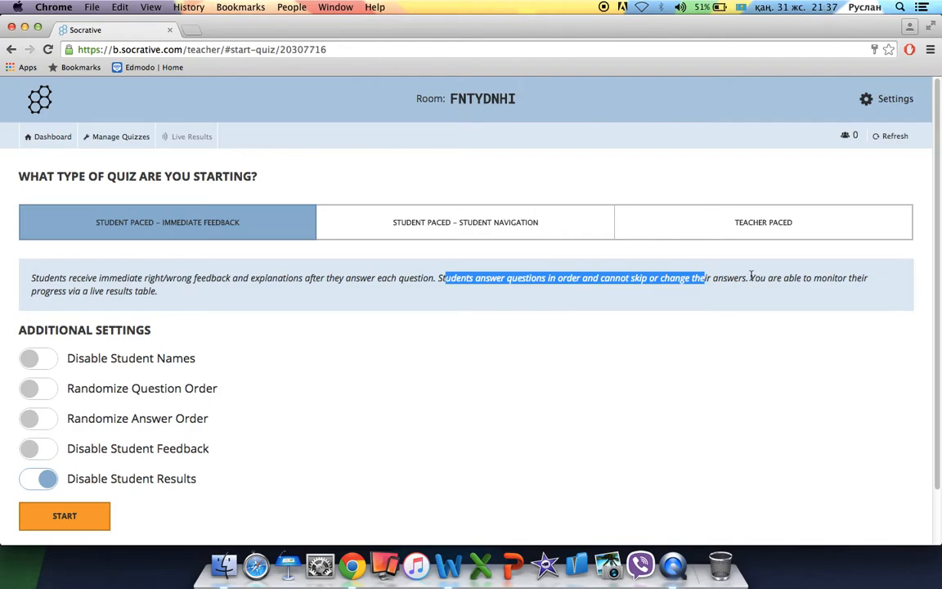
{"action": "left_click_drag", "start_coordinate": [751, 277], "coordinate": [188, 297]}
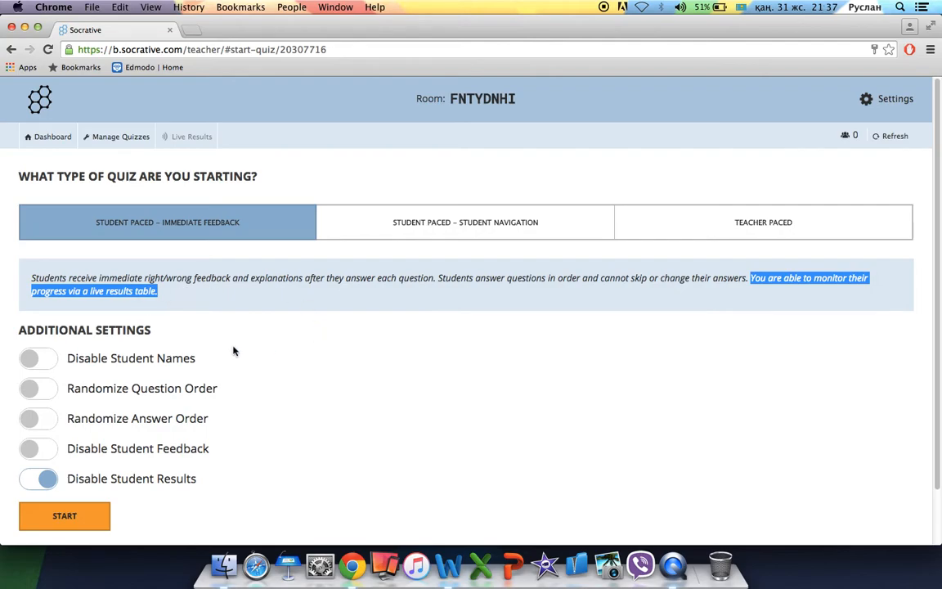
{"action": "left_click", "coordinate": [204, 291]}
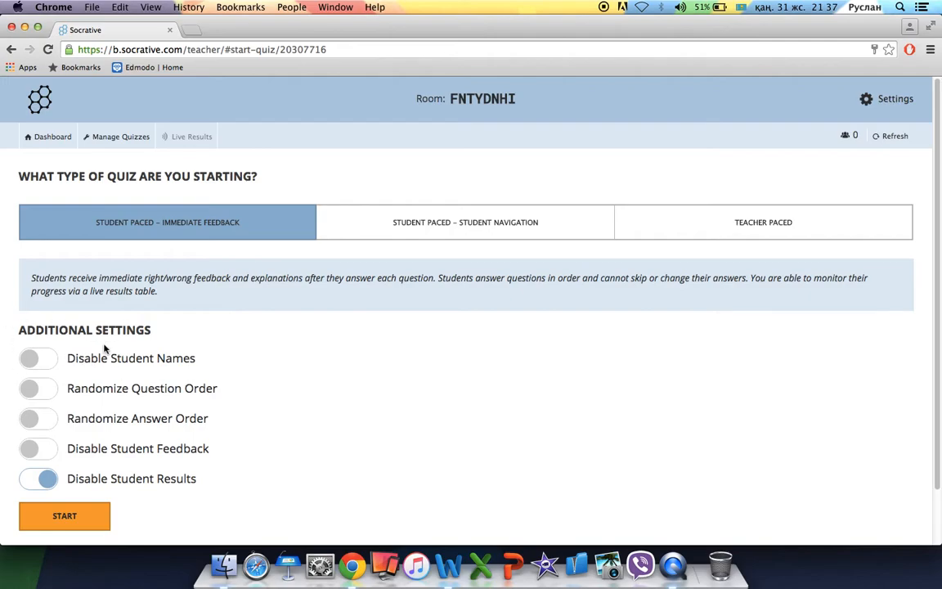
Randomize question and answer order and turn off Disable Student Results, leaving student names shown.
{"action": "left_click", "coordinate": [35, 363]}
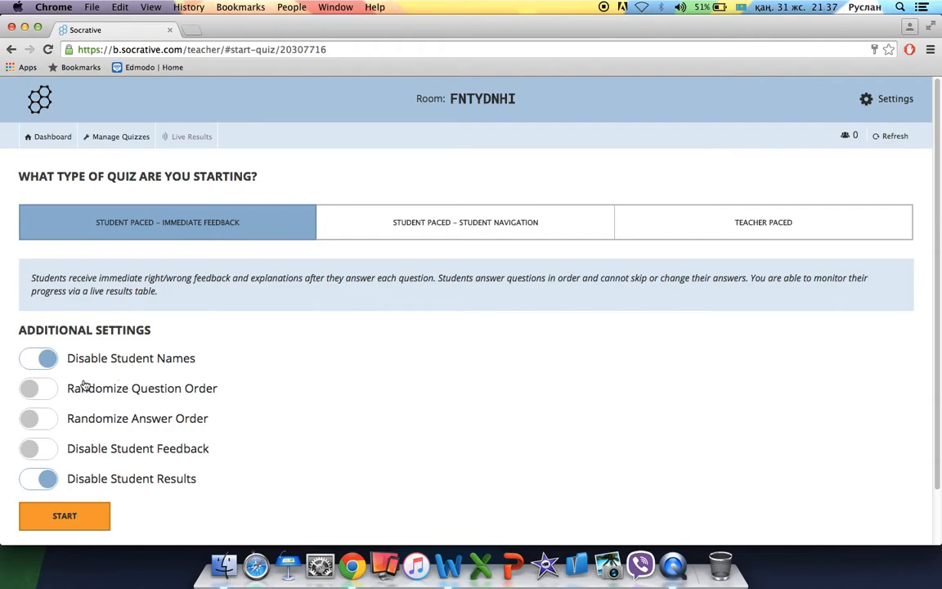
{"action": "left_click", "coordinate": [37, 395]}
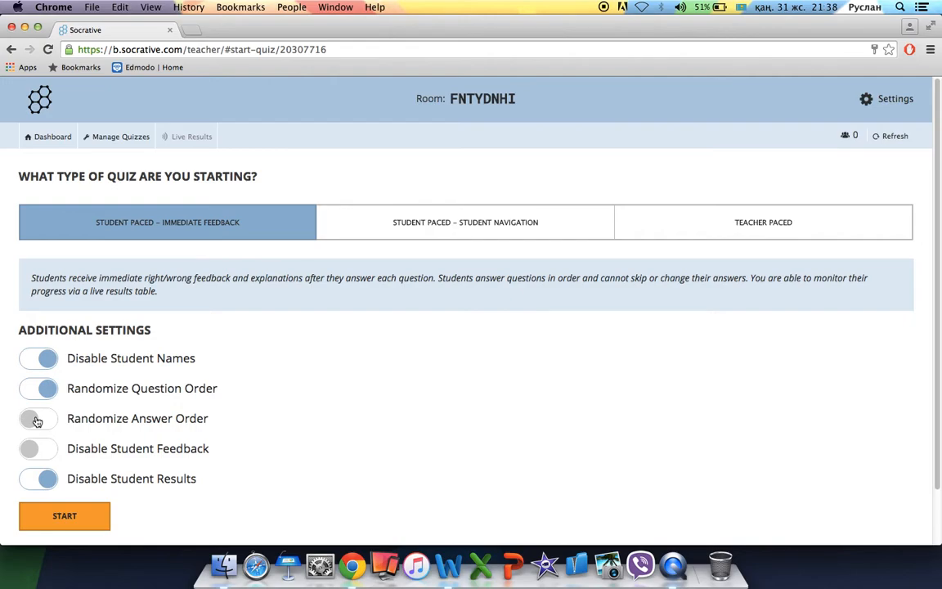
{"action": "left_click", "coordinate": [36, 421]}
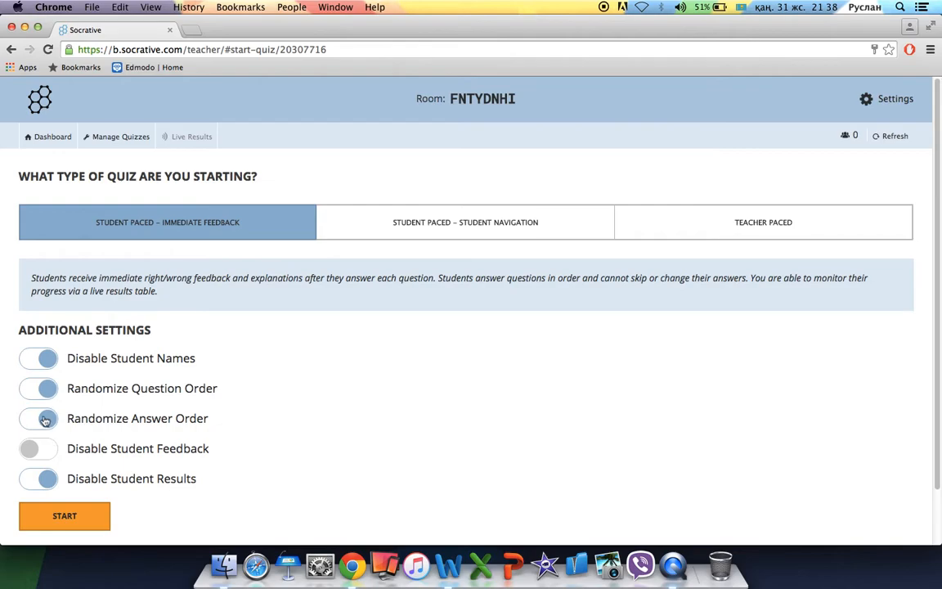
{"action": "left_click", "coordinate": [43, 360]}
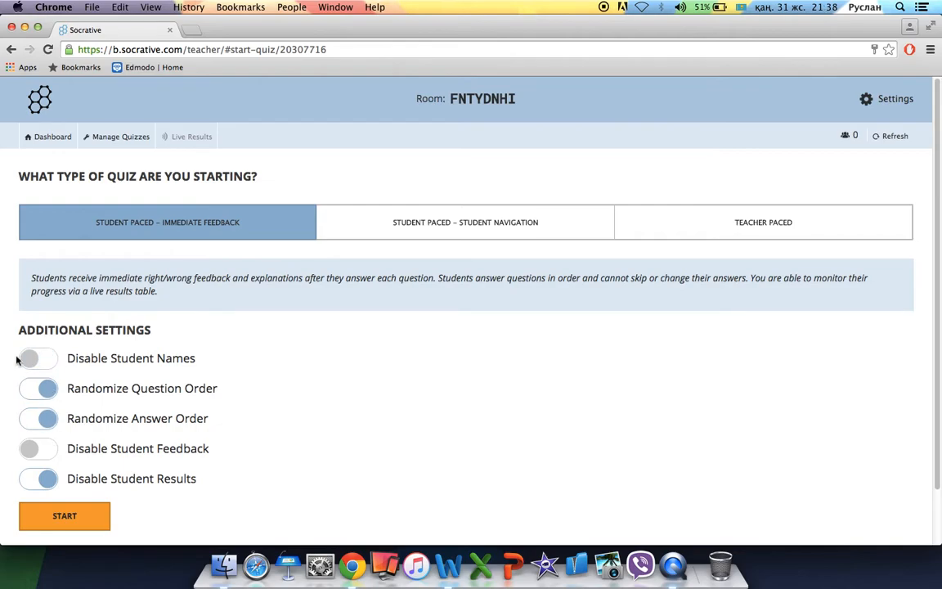
{"action": "left_click", "coordinate": [47, 478]}
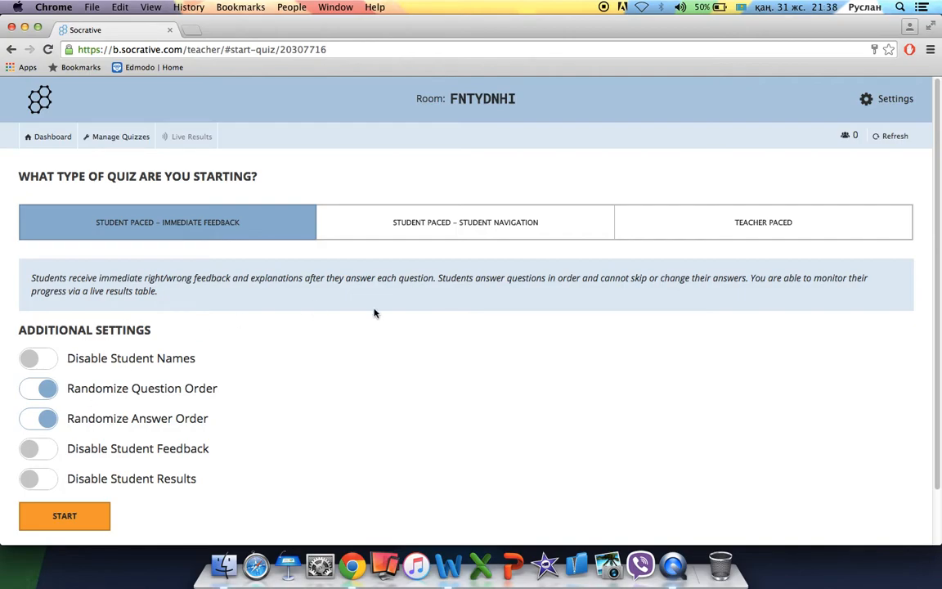
{"action": "left_click", "coordinate": [431, 225]}
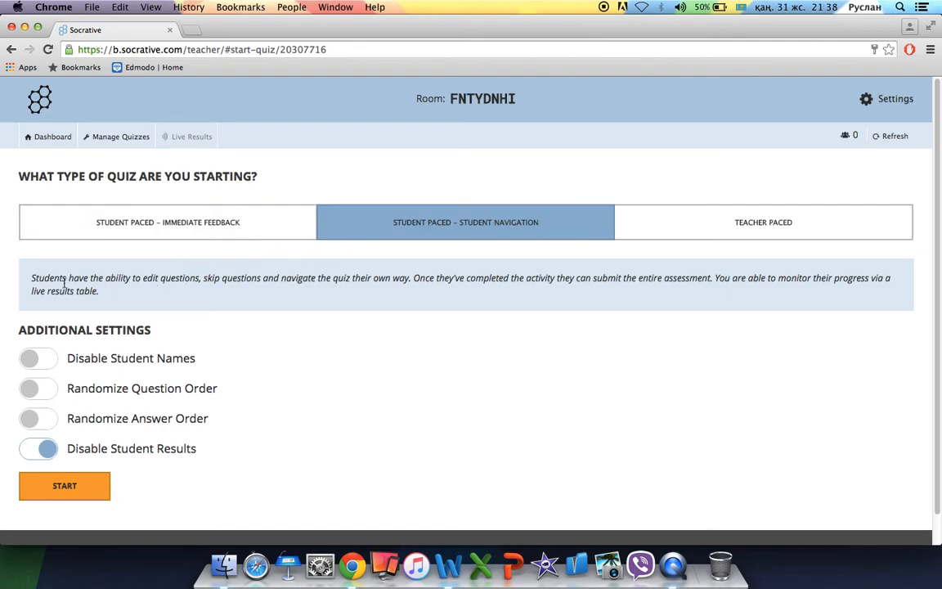
Highlight the Student Navigation description about editing, skipping questions and submitting the whole assessment.
{"action": "left_click_drag", "start_coordinate": [44, 278], "coordinate": [196, 282]}
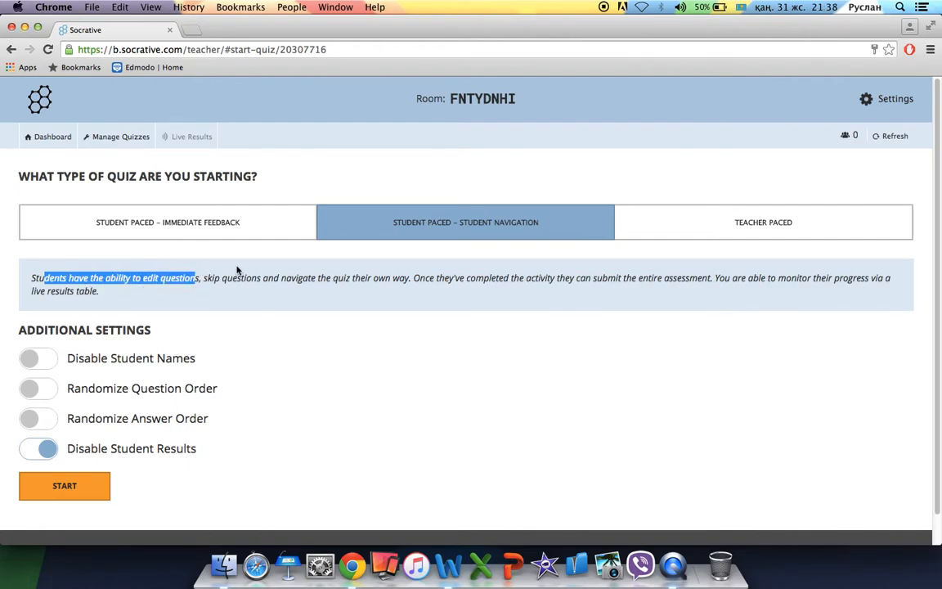
{"action": "left_click", "coordinate": [223, 278]}
{"action": "left_click_drag", "start_coordinate": [224, 279], "coordinate": [408, 280]}
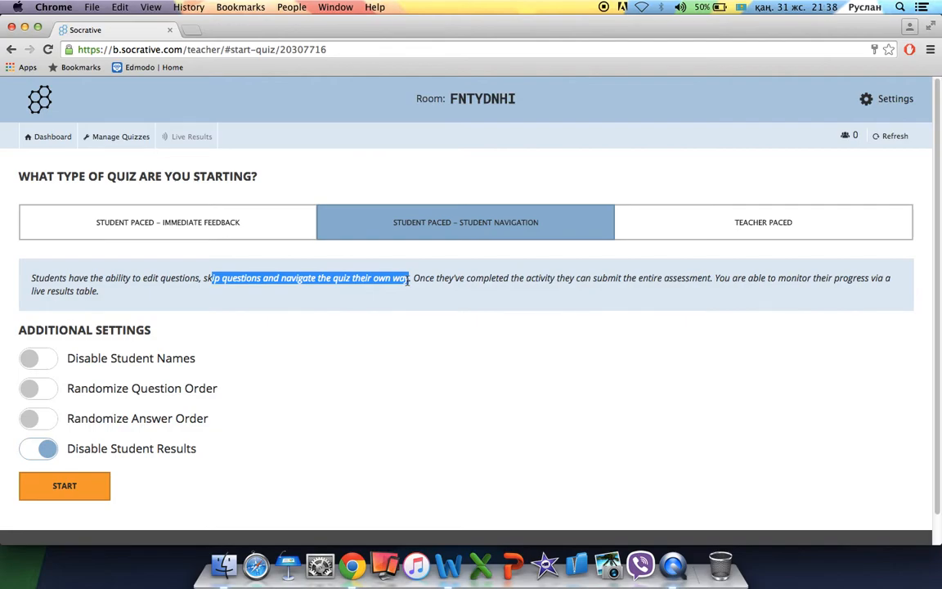
{"action": "left_click_drag", "start_coordinate": [408, 280], "coordinate": [417, 282]}
{"action": "left_click_drag", "start_coordinate": [418, 280], "coordinate": [666, 279]}
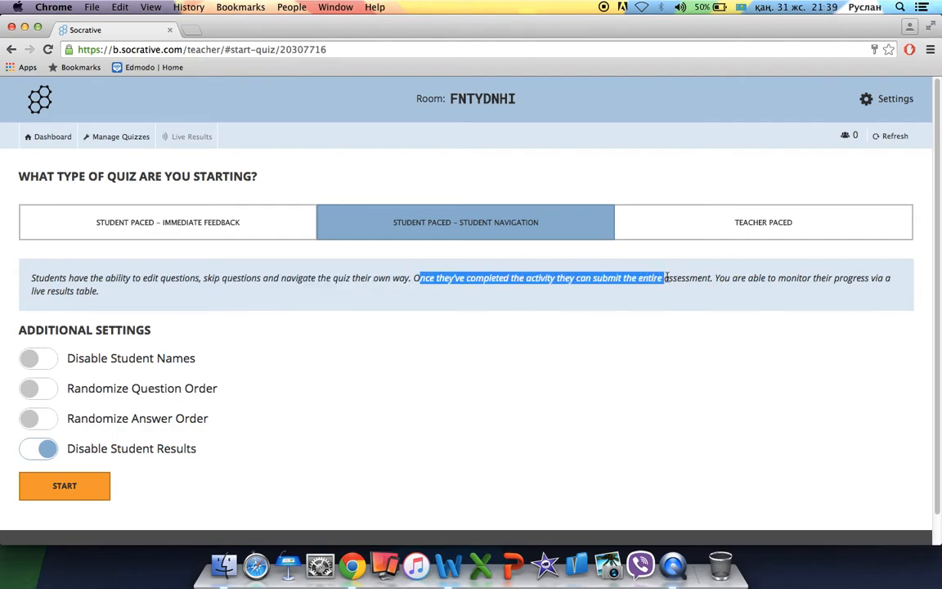
{"action": "left_click", "coordinate": [526, 307]}
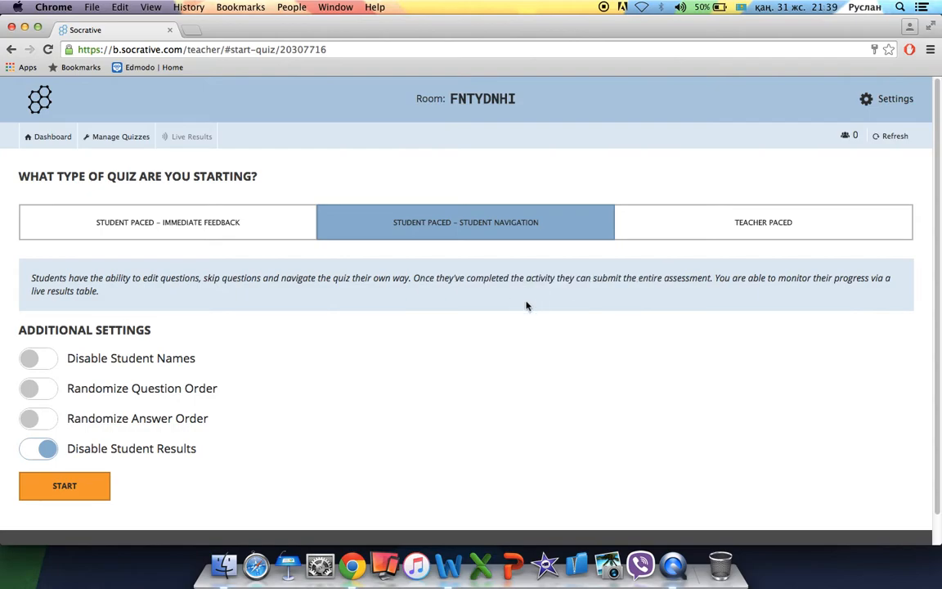
{"action": "left_click", "coordinate": [692, 224]}
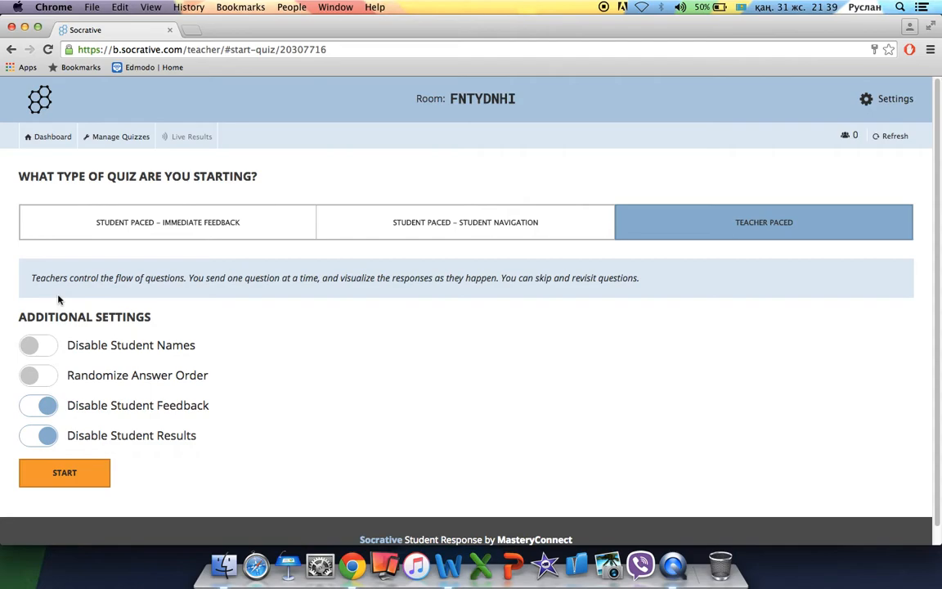
Highlight the Teacher Paced description, then return to Student Paced – Immediate Feedback.
{"action": "left_click_drag", "start_coordinate": [44, 277], "coordinate": [184, 279]}
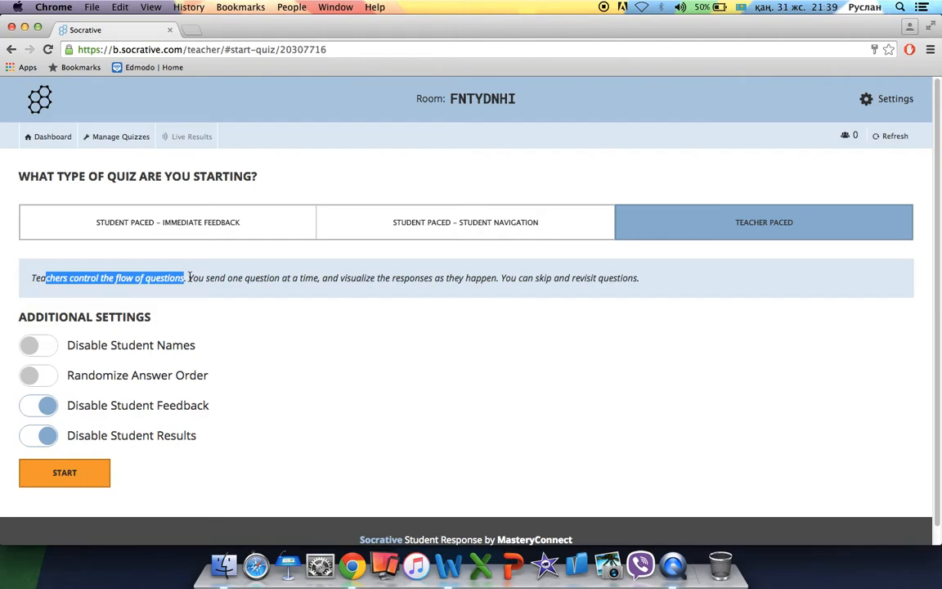
{"action": "left_click_drag", "start_coordinate": [189, 279], "coordinate": [669, 282]}
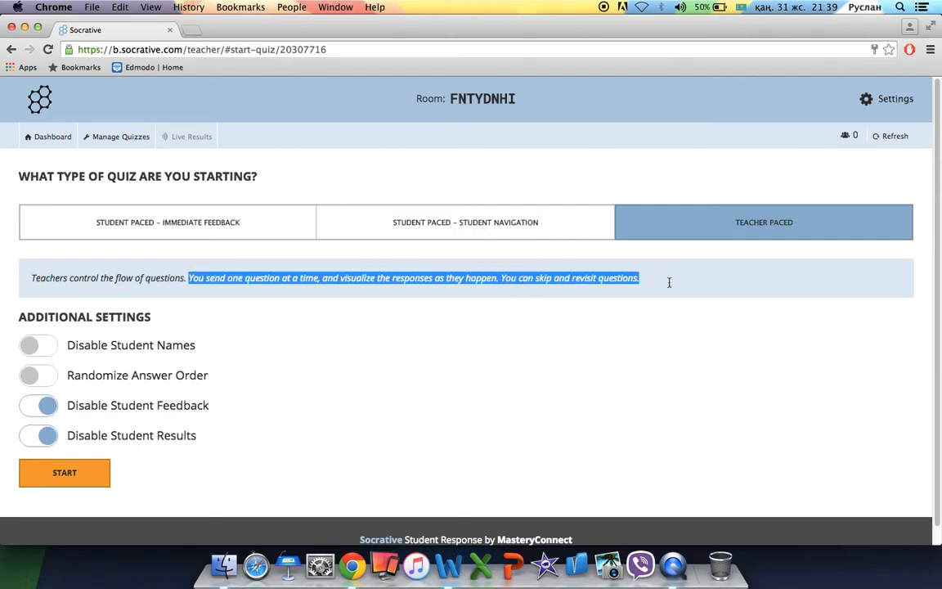
{"action": "left_click", "coordinate": [158, 219]}
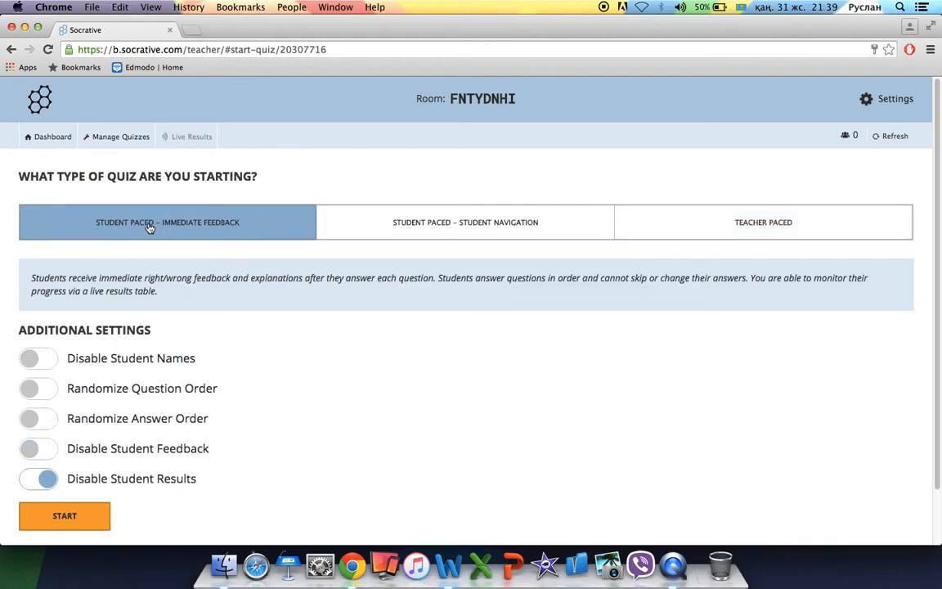
Turn on question and answer randomization and turn off Disable Student Results.
{"action": "left_click", "coordinate": [35, 392]}
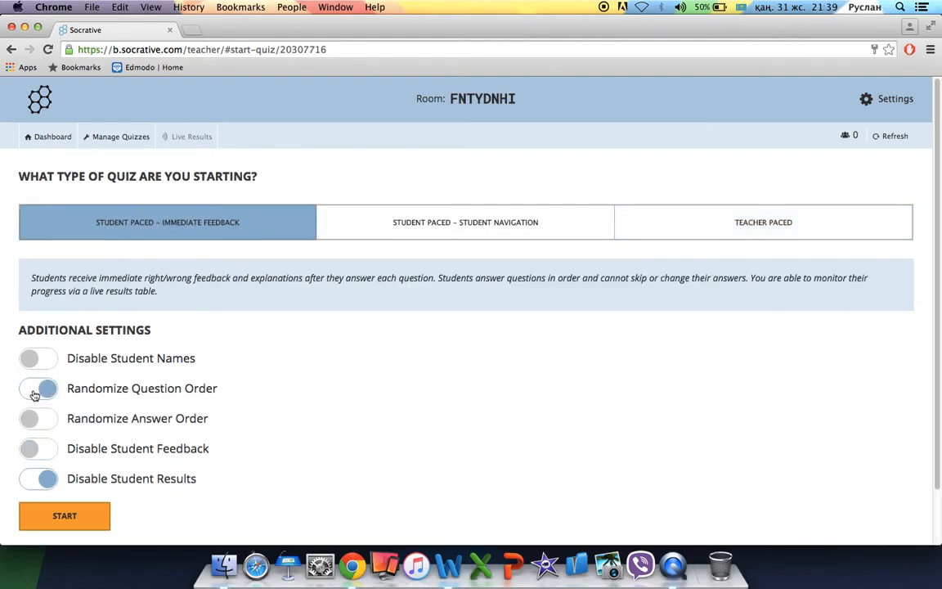
{"action": "left_click", "coordinate": [38, 420]}
{"action": "left_click", "coordinate": [49, 479]}
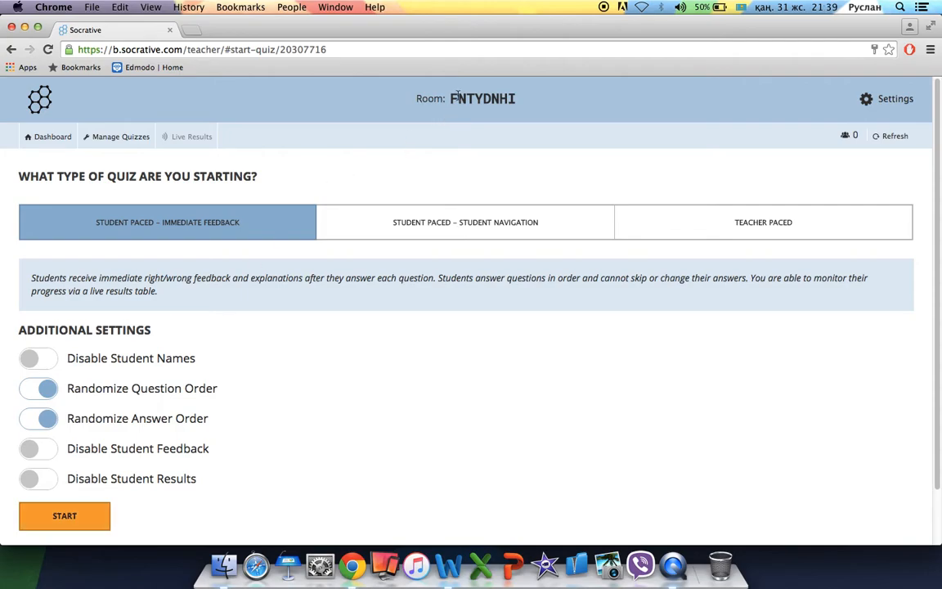
{"action": "left_click_drag", "start_coordinate": [451, 98], "coordinate": [535, 98]}
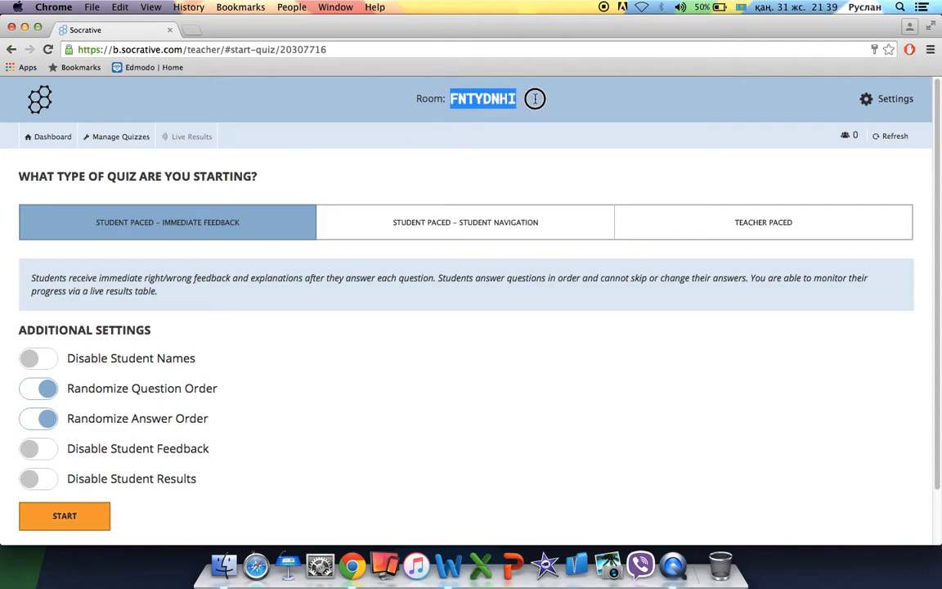
{"action": "left_click", "coordinate": [529, 106]}
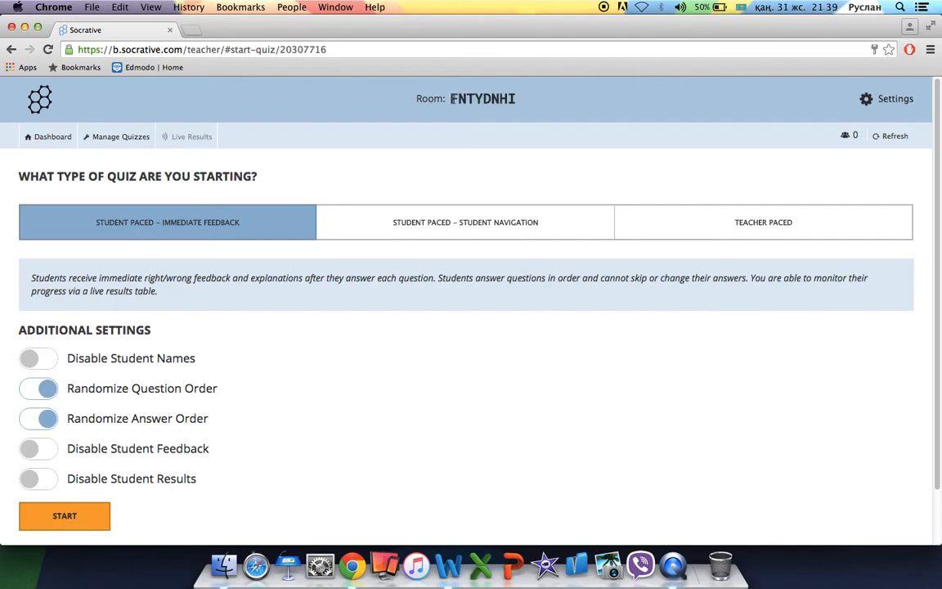
{"action": "mouse_move", "coordinate": [459, 98]}
{"action": "left_mouse_down"}
{"action": "mouse_move", "coordinate": [533, 98]}
{"action": "mouse_move", "coordinate": [442, 98]}
{"action": "left_mouse_up"}
{"action": "left_click", "coordinate": [513, 98]}
{"action": "left_click", "coordinate": [451, 98]}
{"action": "left_click", "coordinate": [890, 100]}
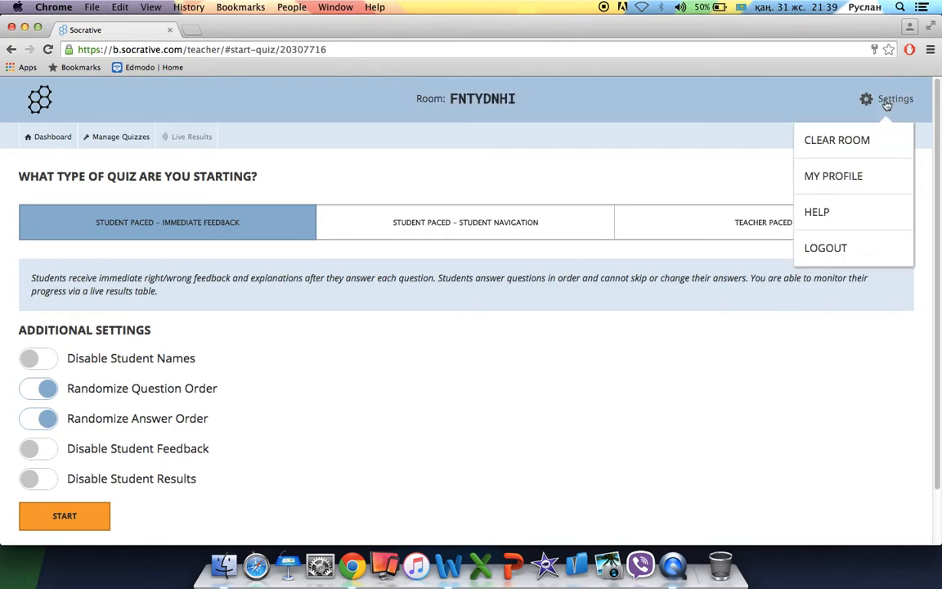
{"action": "left_click", "coordinate": [863, 186]}
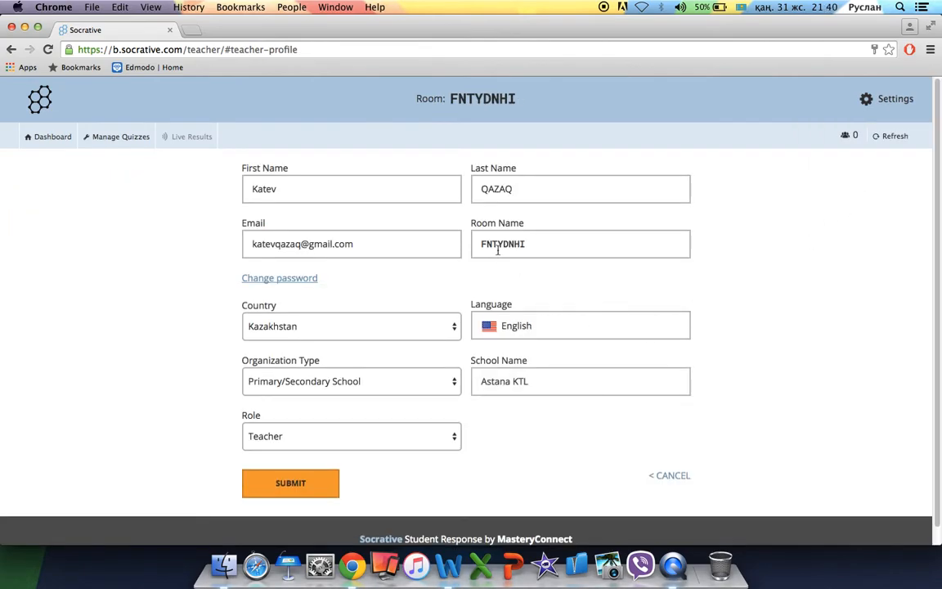
{"action": "double_click", "coordinate": [503, 244]}
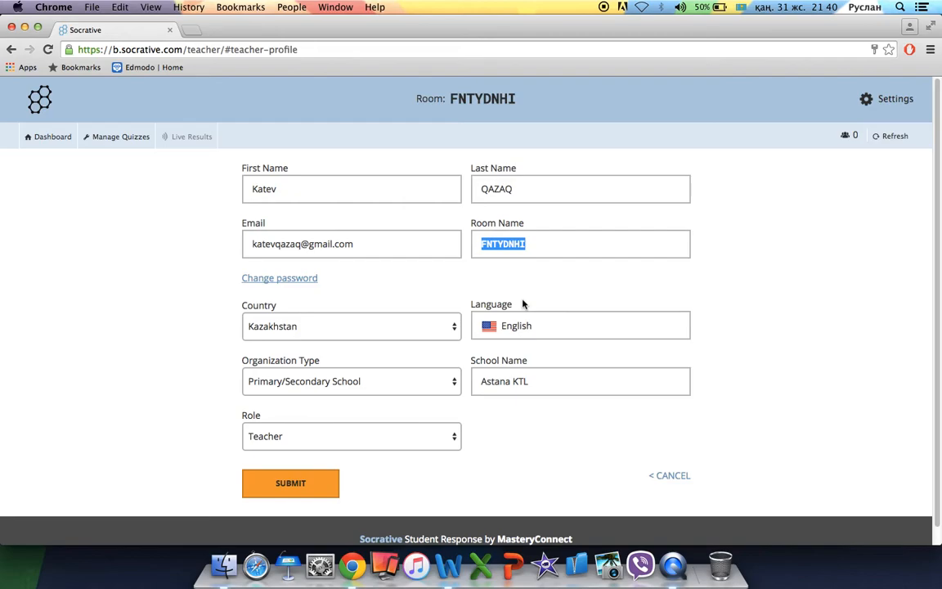
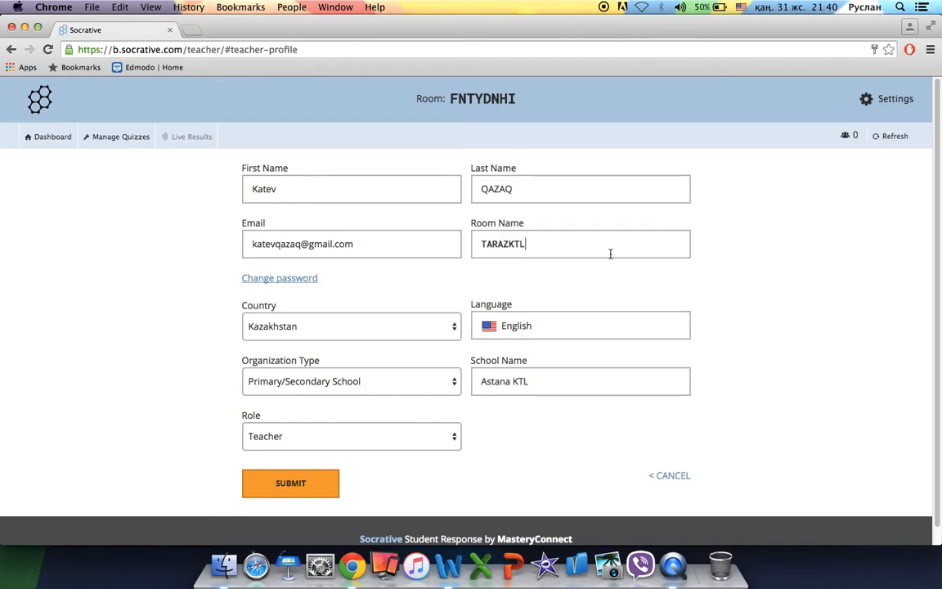
{"action": "left_click", "coordinate": [311, 493]}
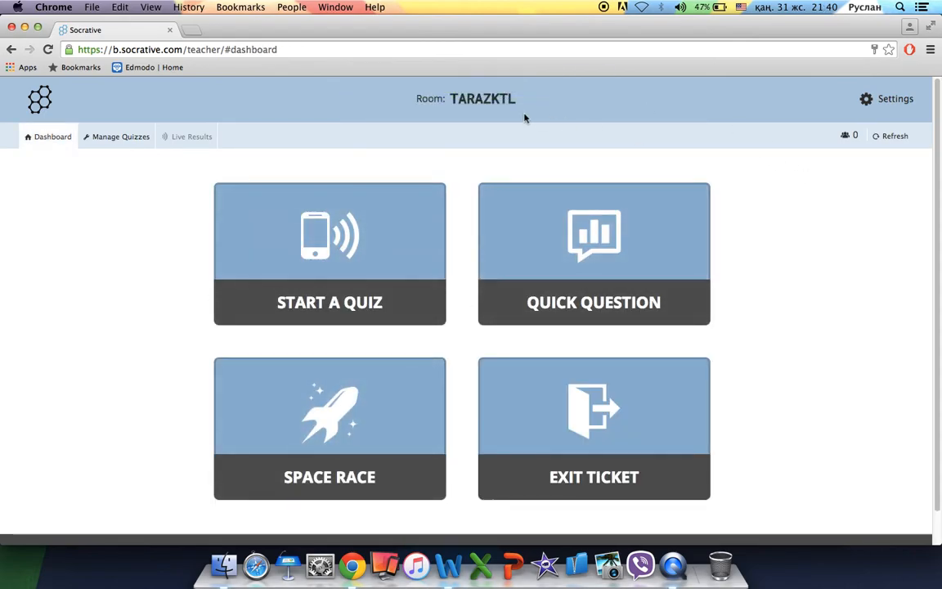
Start Синтаксис (8-сынып) with randomized question and answer order and student results visible.
{"action": "left_click_drag", "start_coordinate": [526, 104], "coordinate": [406, 130]}
{"action": "left_click", "coordinate": [406, 130]}
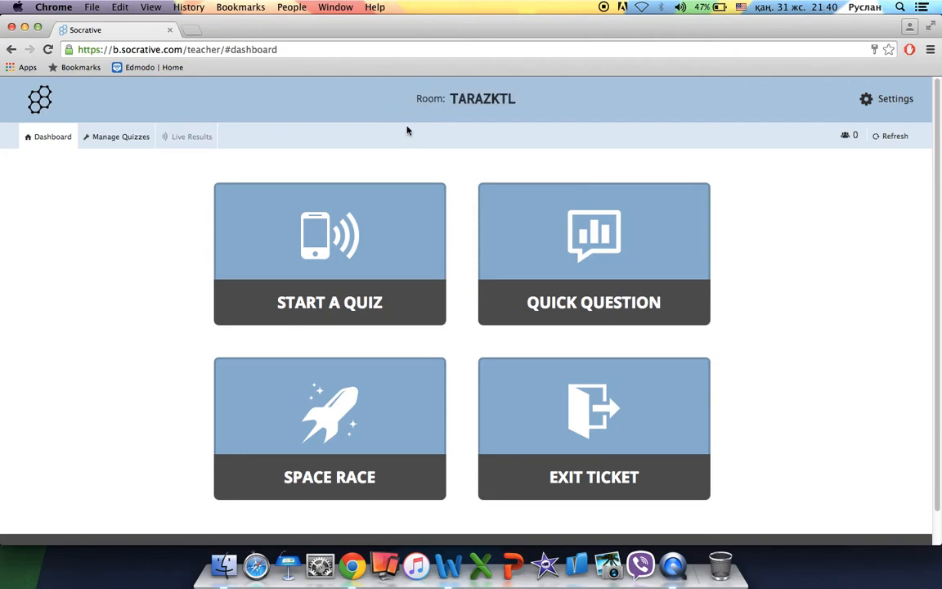
{"action": "left_click", "coordinate": [334, 244]}
{"action": "left_click", "coordinate": [148, 250]}
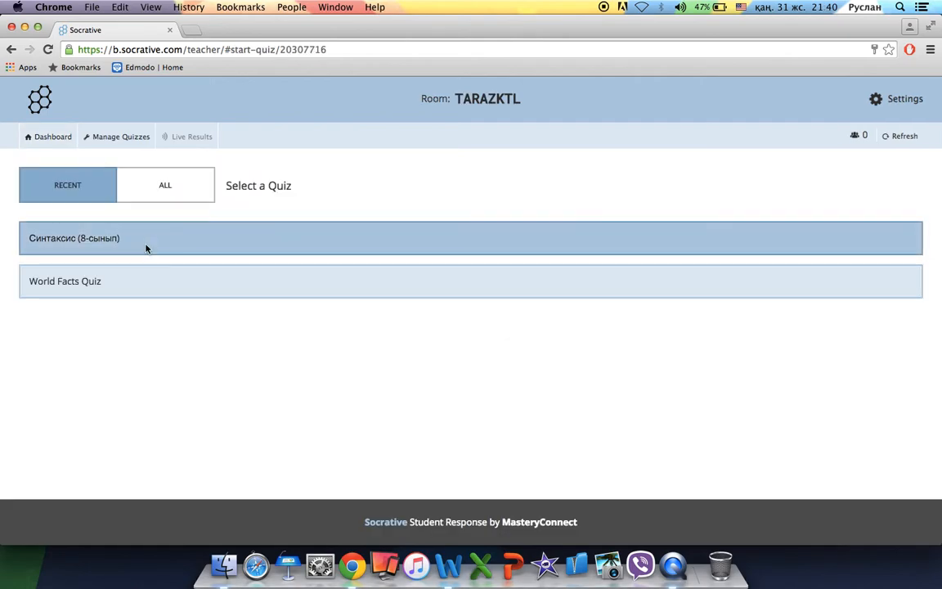
{"action": "left_click", "coordinate": [48, 390]}
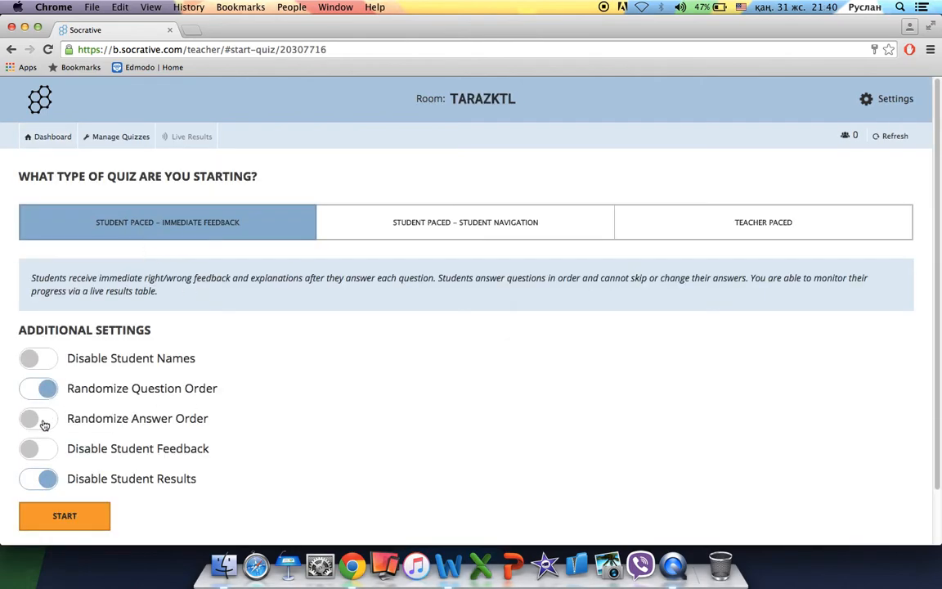
{"action": "left_click", "coordinate": [42, 419]}
{"action": "left_click", "coordinate": [46, 479]}
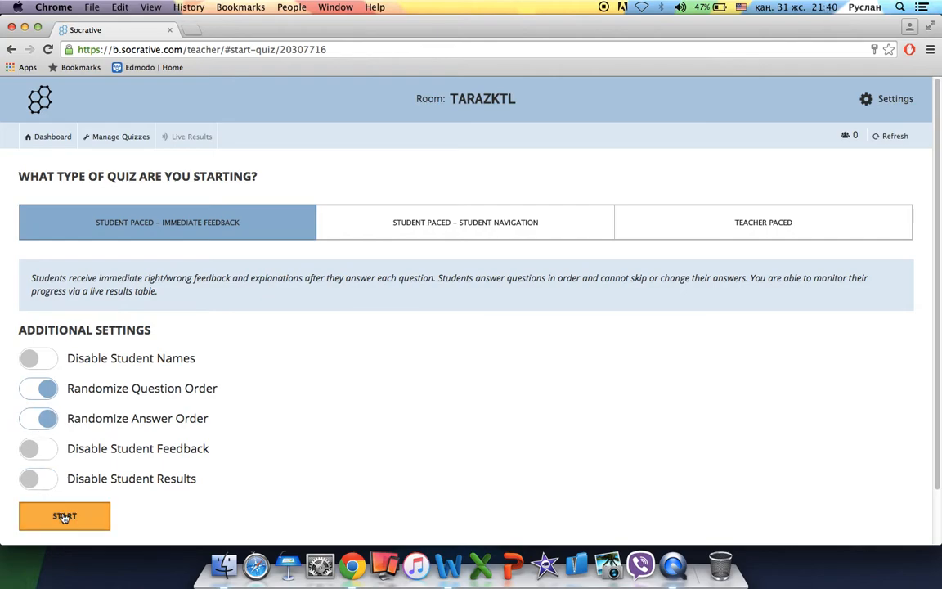
{"action": "left_click", "coordinate": [64, 517]}
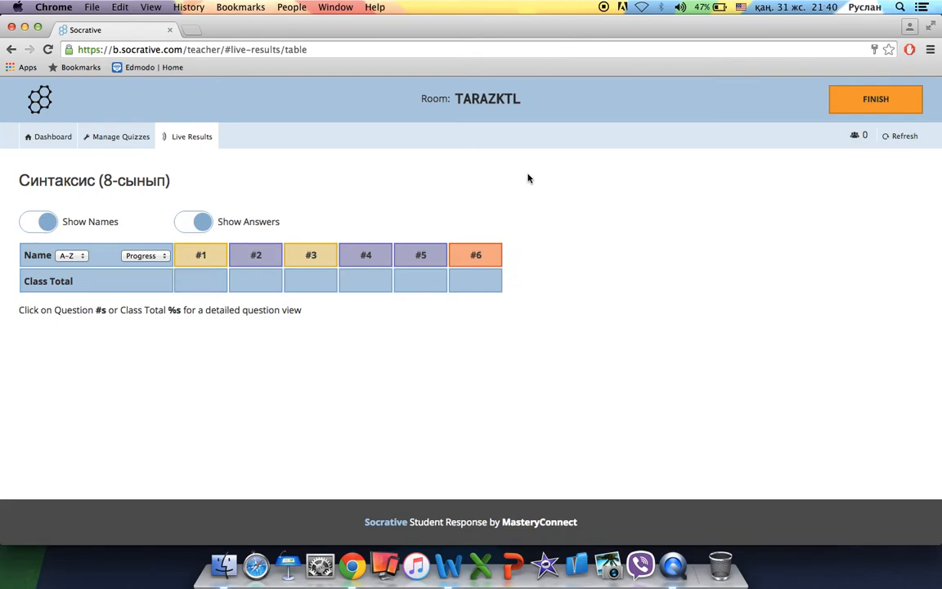
{"action": "left_click_drag", "start_coordinate": [454, 101], "coordinate": [557, 110]}
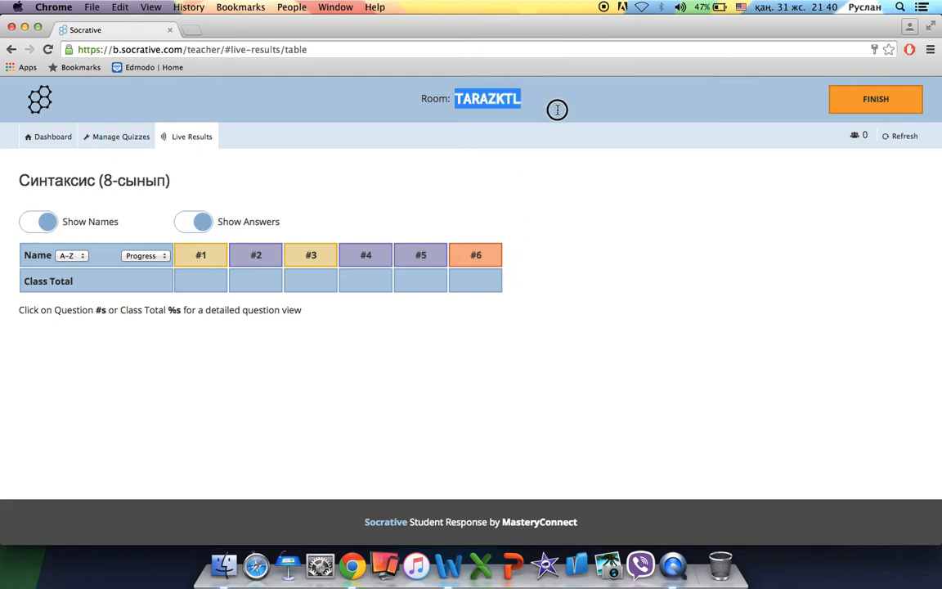
{"action": "left_click", "coordinate": [546, 161]}
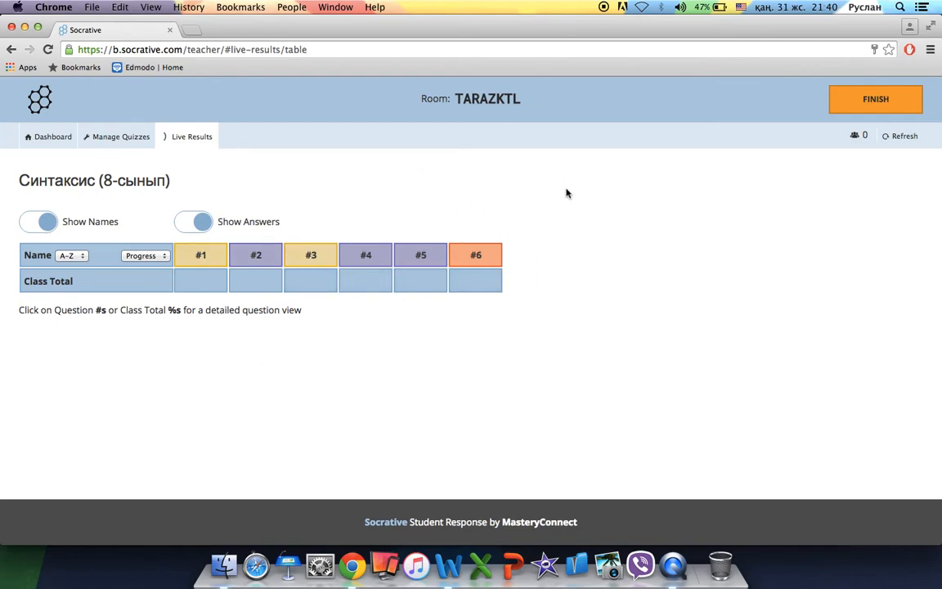
{"action": "left_click", "coordinate": [849, 103]}
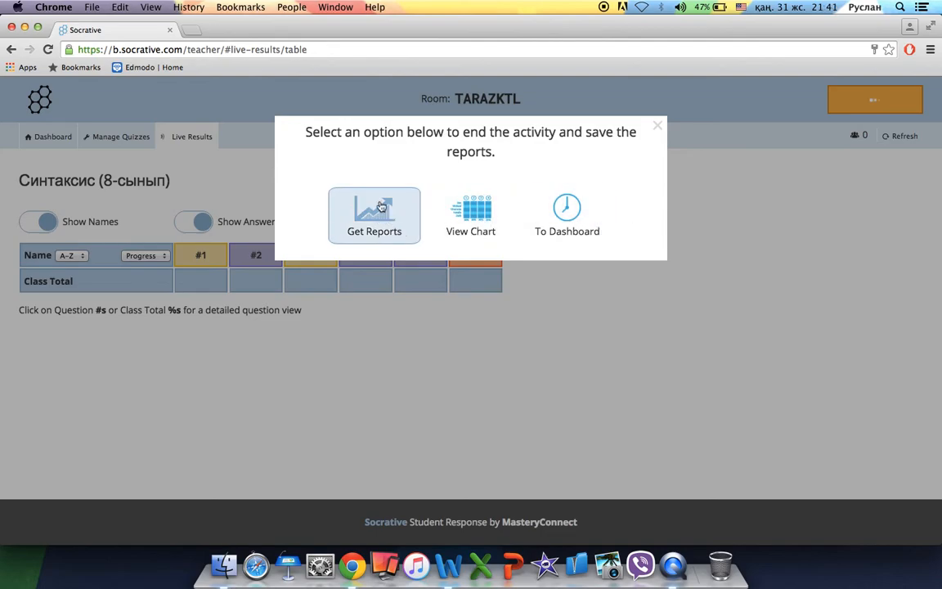
{"action": "left_click", "coordinate": [448, 219]}
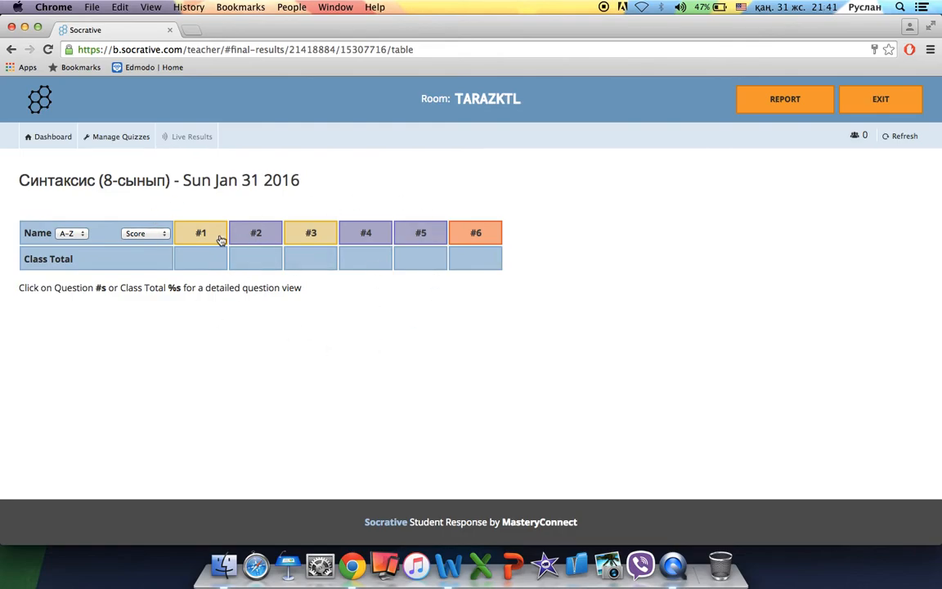
{"action": "left_click", "coordinate": [877, 110]}
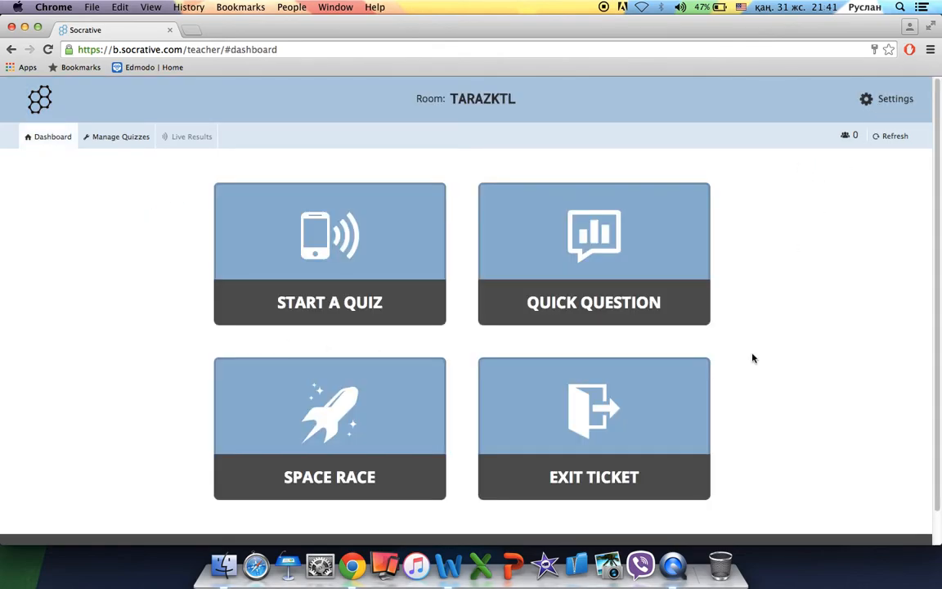
{"action": "left_click", "coordinate": [371, 426]}
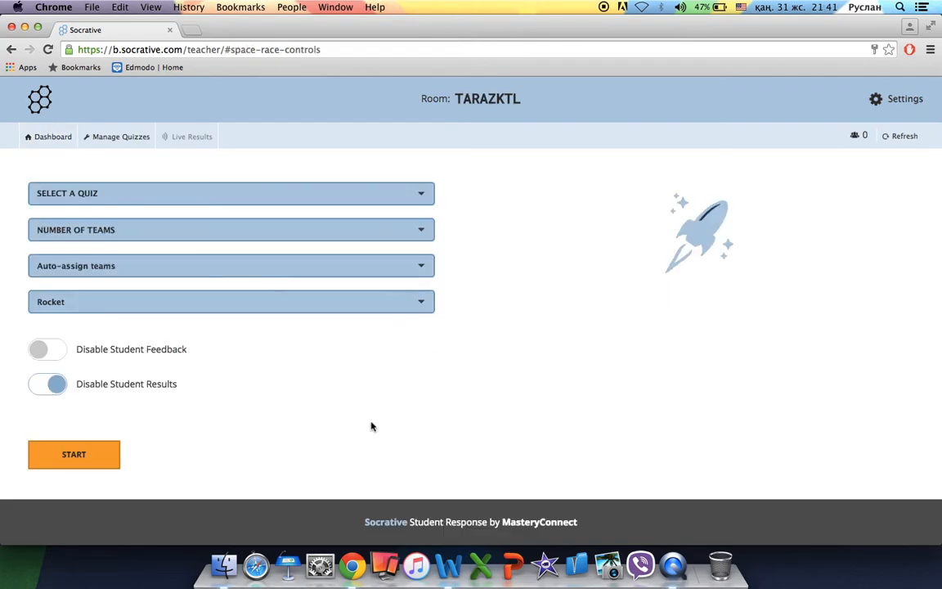
Launch a Синтаксис (8-сынып) Space Race with 8 auto-assigned bicycle teams and student results shown.
{"action": "left_click", "coordinate": [377, 198]}
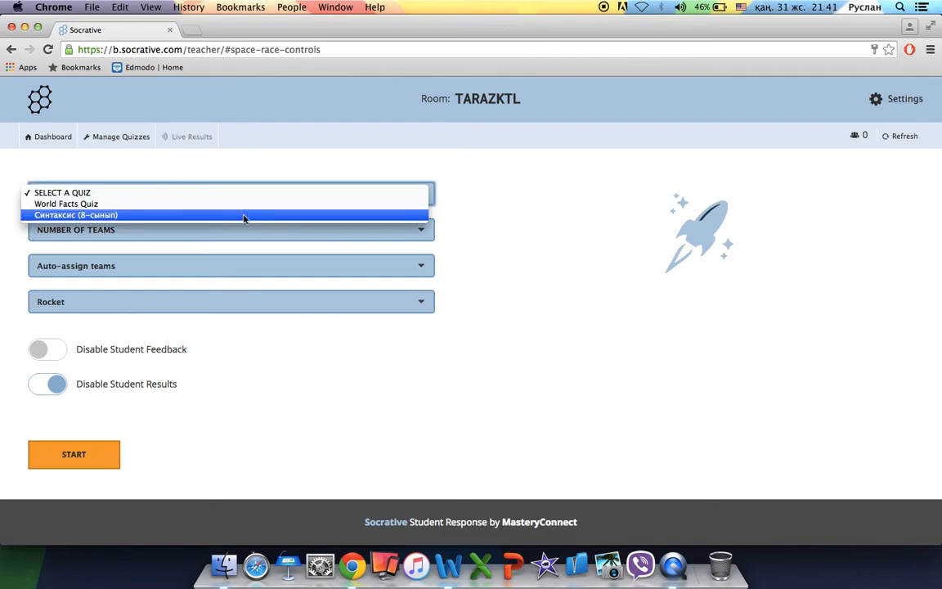
{"action": "left_click", "coordinate": [243, 216]}
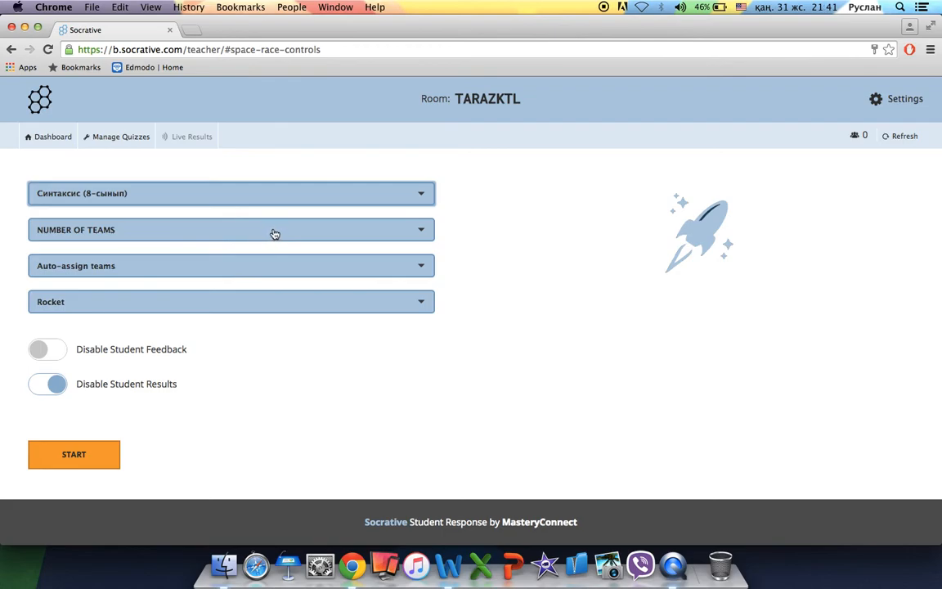
{"action": "left_click", "coordinate": [274, 234]}
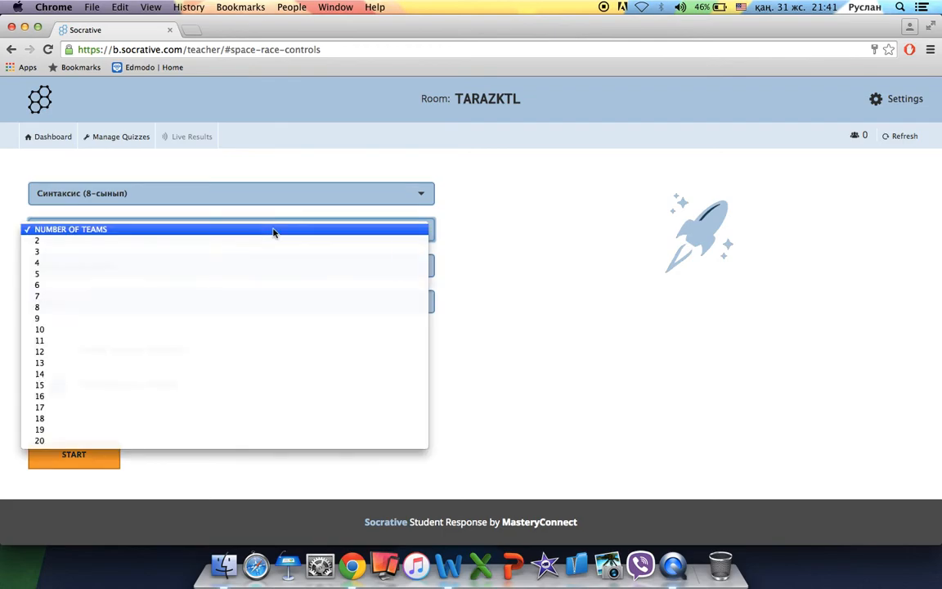
{"action": "left_click", "coordinate": [76, 314]}
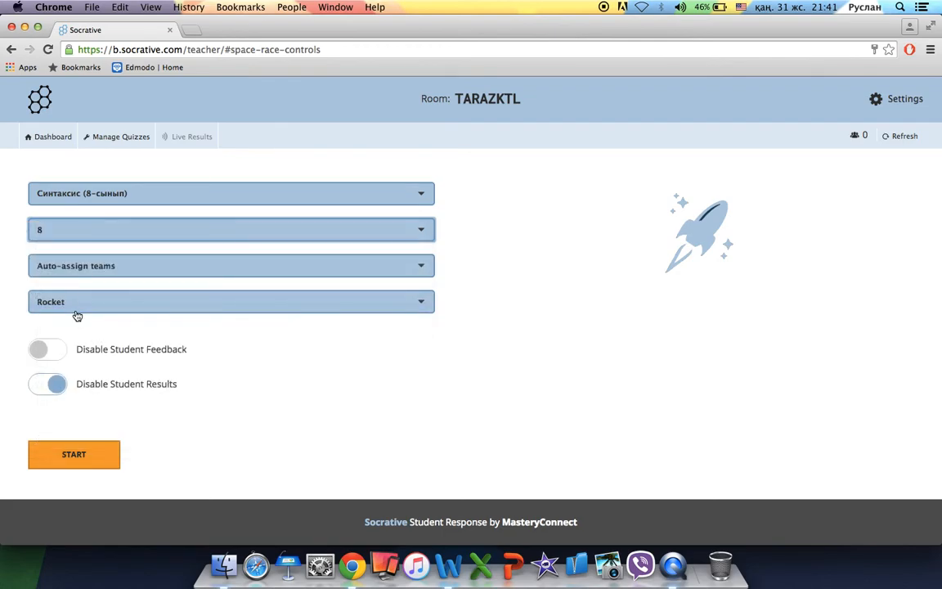
{"action": "left_click", "coordinate": [135, 267]}
{"action": "left_click", "coordinate": [136, 266]}
{"action": "left_click", "coordinate": [192, 304]}
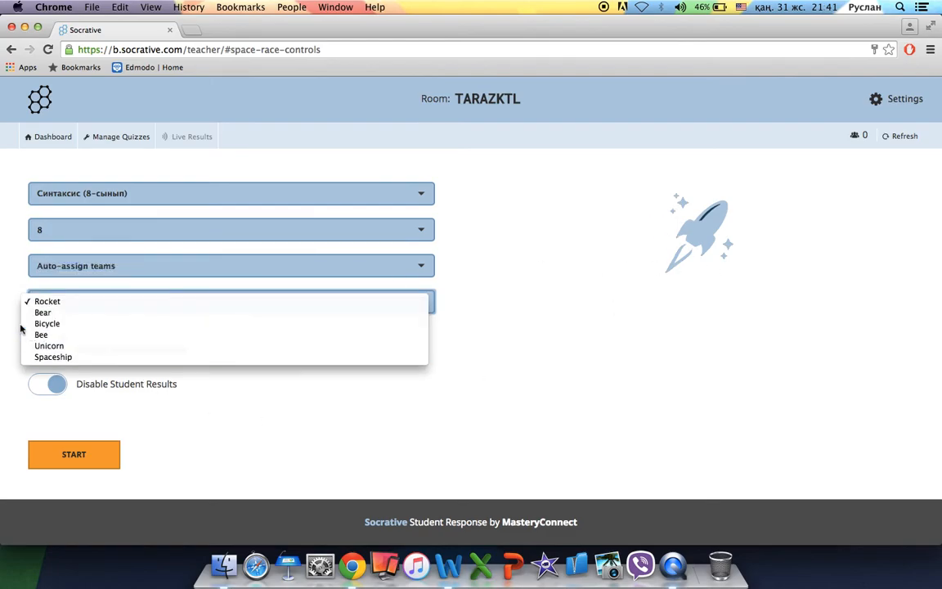
{"action": "left_click", "coordinate": [74, 323]}
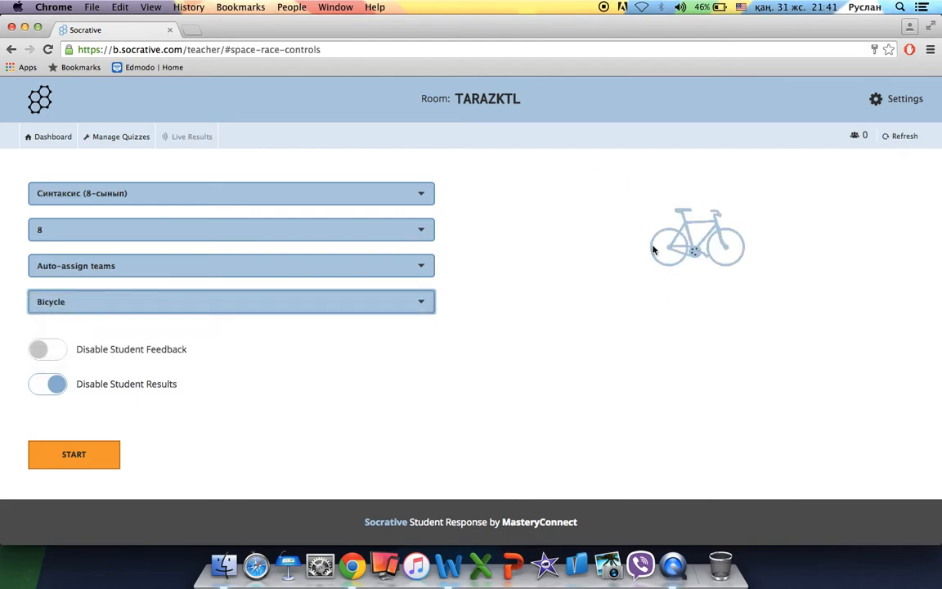
{"action": "left_click", "coordinate": [52, 384]}
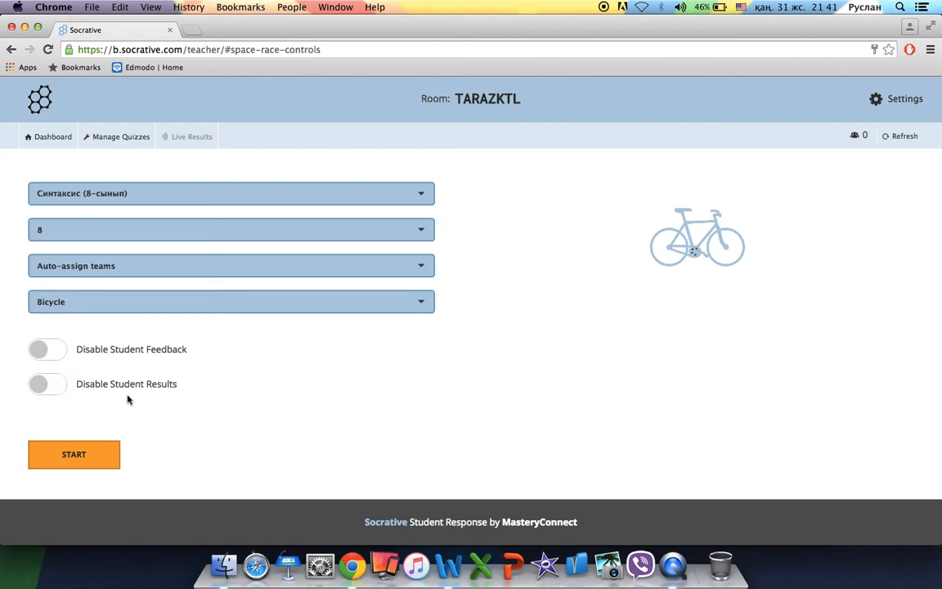
{"action": "left_click", "coordinate": [74, 455]}
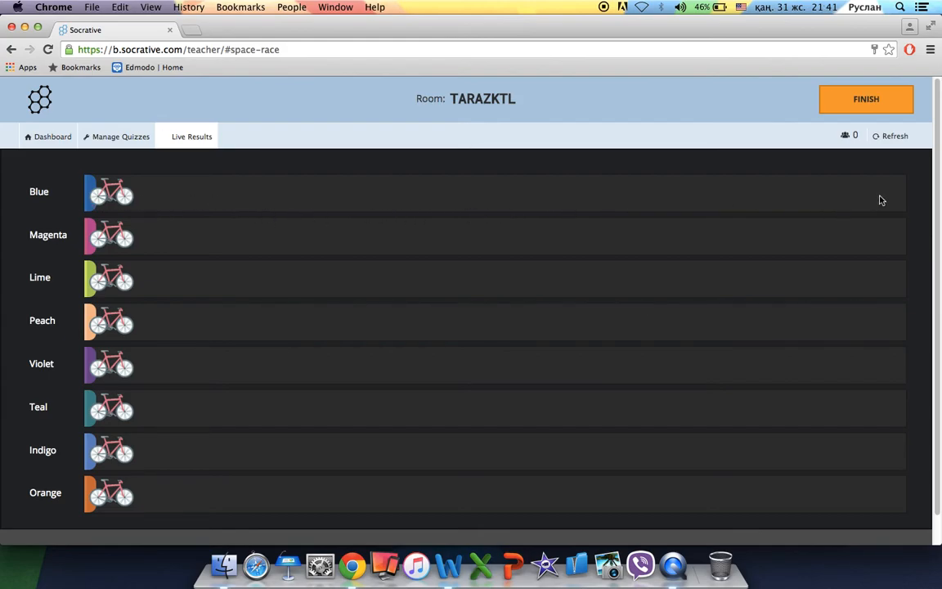
End the Space Race without downloading a report.
{"action": "left_click", "coordinate": [851, 99]}
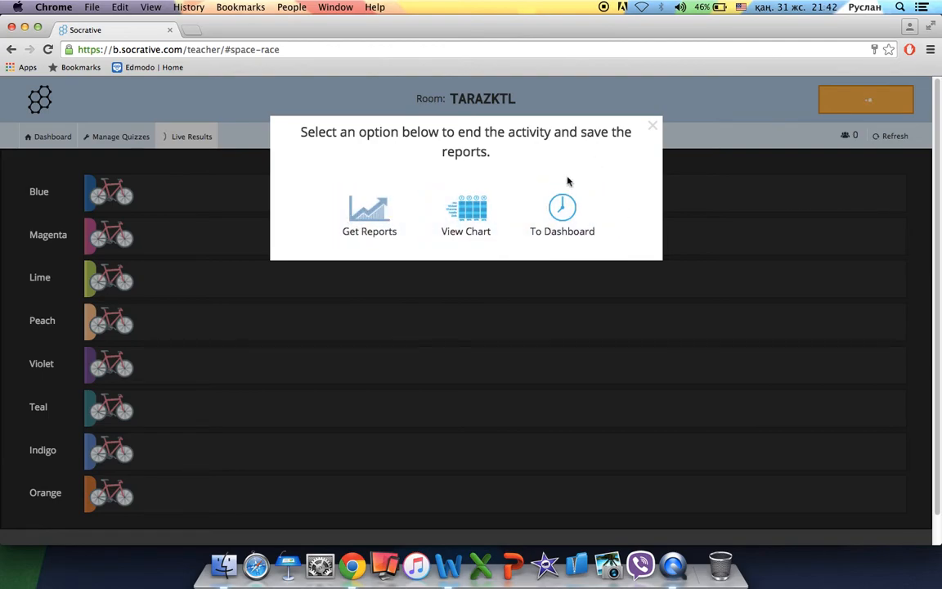
{"action": "left_click", "coordinate": [370, 230]}
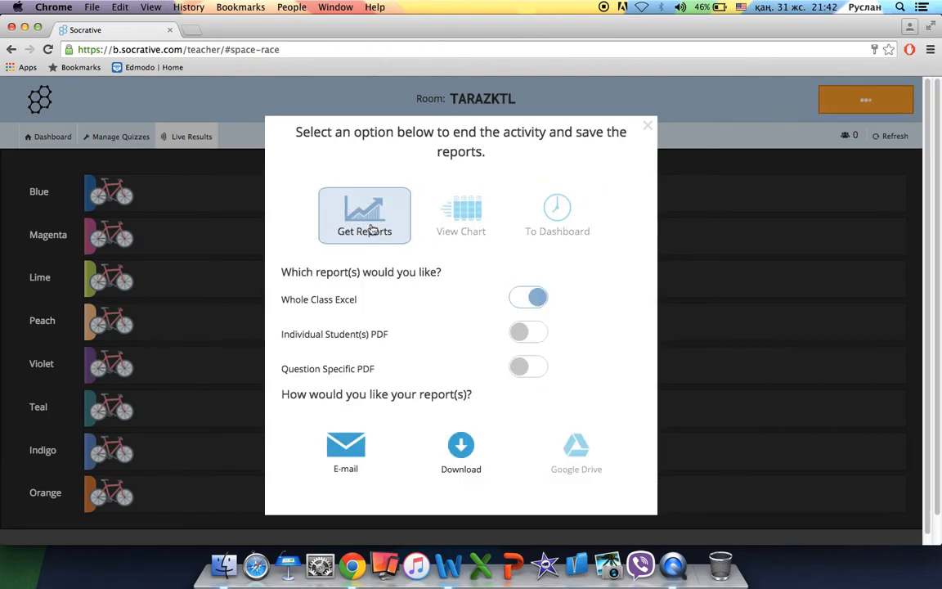
{"action": "left_click", "coordinate": [647, 125]}
{"action": "left_click", "coordinate": [820, 101]}
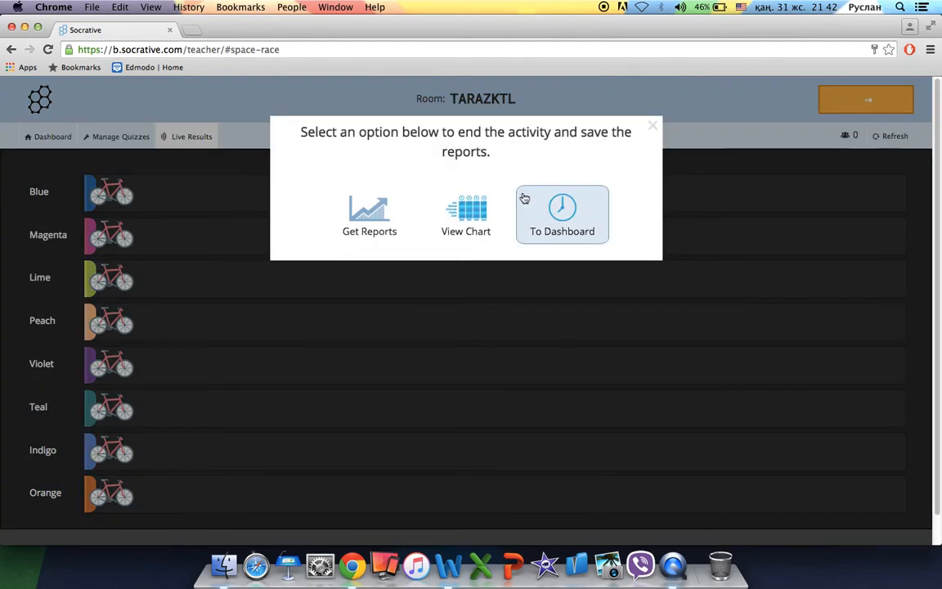
{"action": "left_click", "coordinate": [477, 217]}
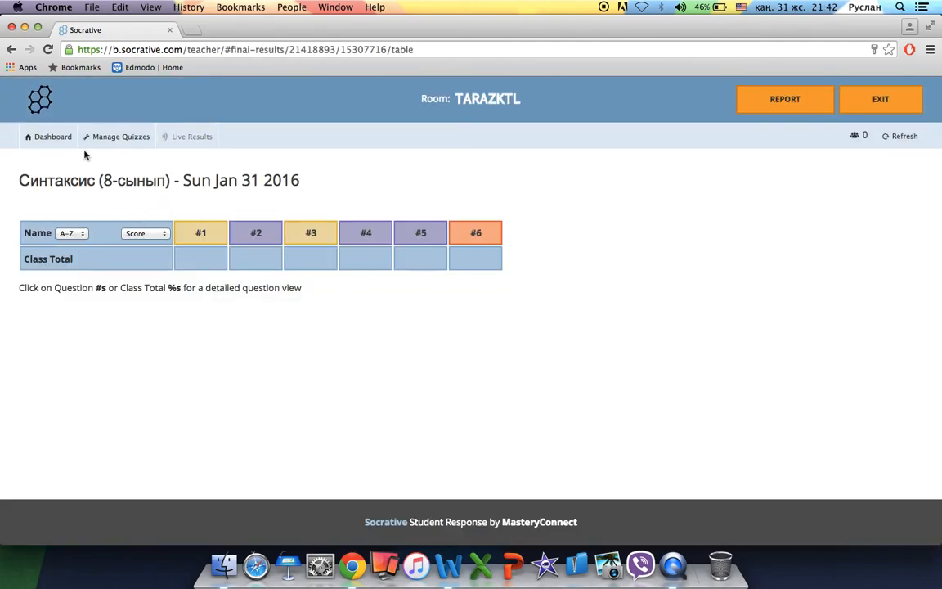
Go to Manage Quizzes from the dashboard and open a new Chrome tab.
{"action": "left_click", "coordinate": [51, 139]}
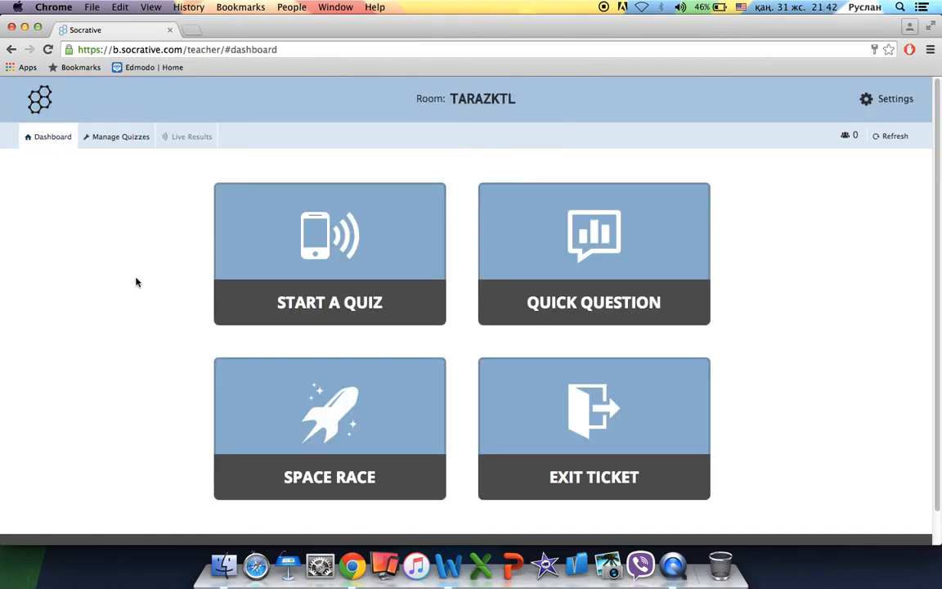
{"action": "left_click", "coordinate": [121, 137]}
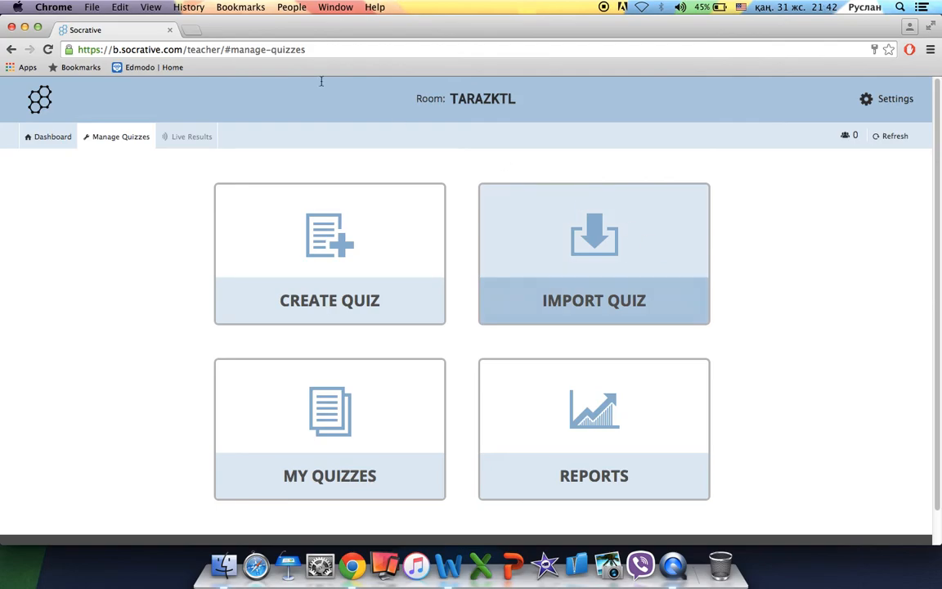
{"action": "left_click", "coordinate": [192, 30]}
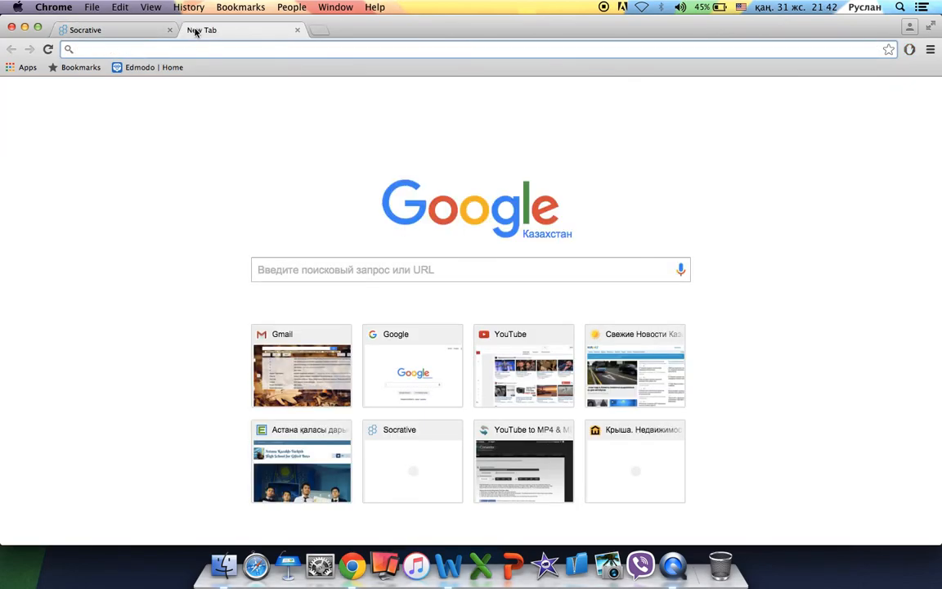
Load WhatsApp Web and open the Қазақ тілі. 2015-2016 group chat.
{"action": "type", "text": "wh"}
{"action": "left_click", "coordinate": [163, 89]}
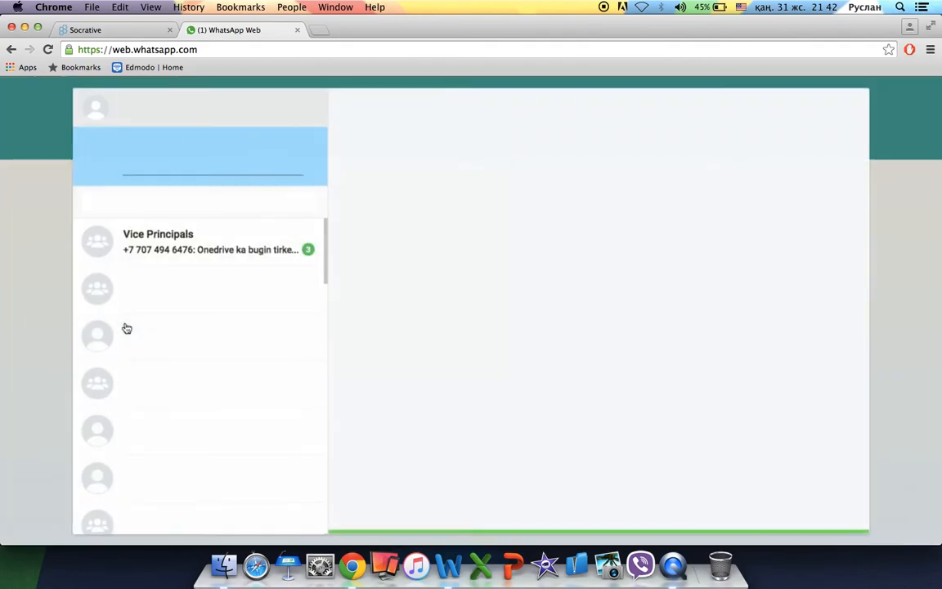
{"action": "scroll", "coordinate": [200, 403], "scroll_direction": "down", "scroll_amount": 5}
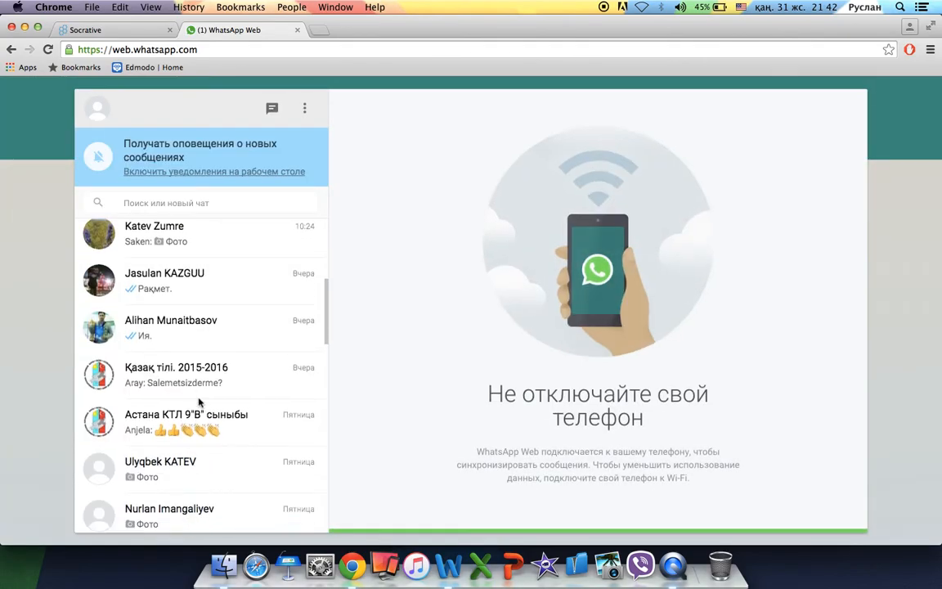
{"action": "left_click", "coordinate": [199, 351]}
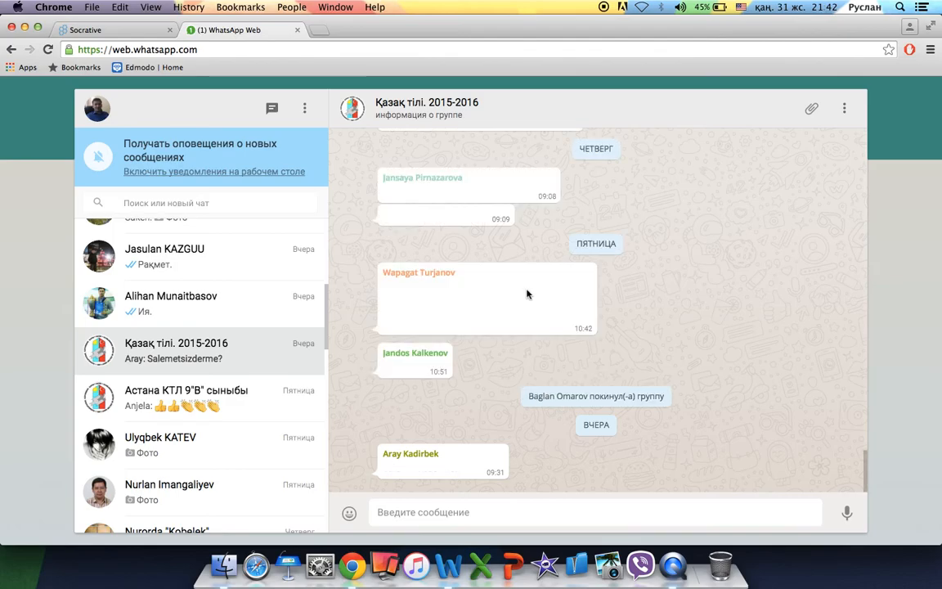
{"action": "scroll", "coordinate": [527, 295], "scroll_direction": "up", "scroll_amount": 3}
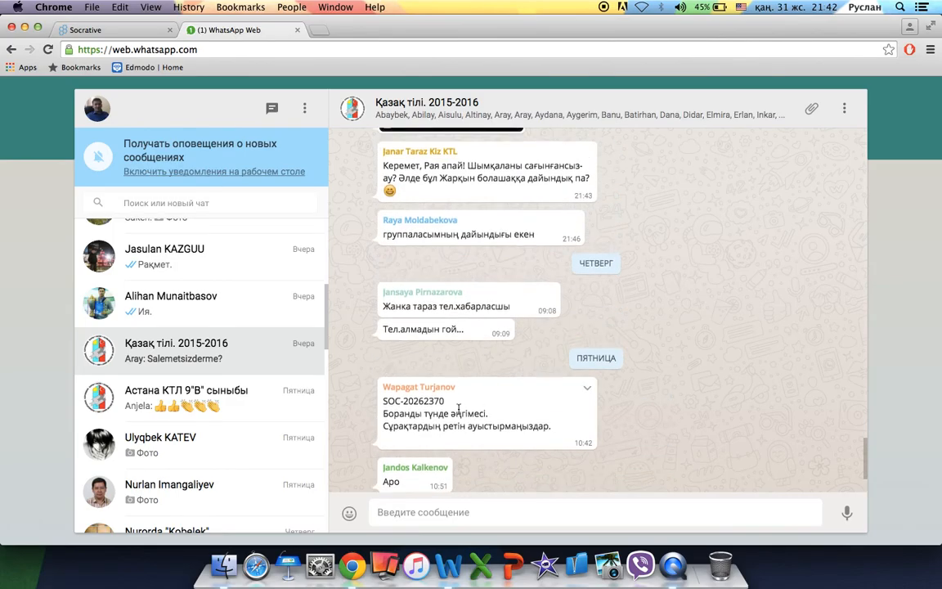
{"action": "left_click_drag", "start_coordinate": [446, 402], "coordinate": [380, 401]}
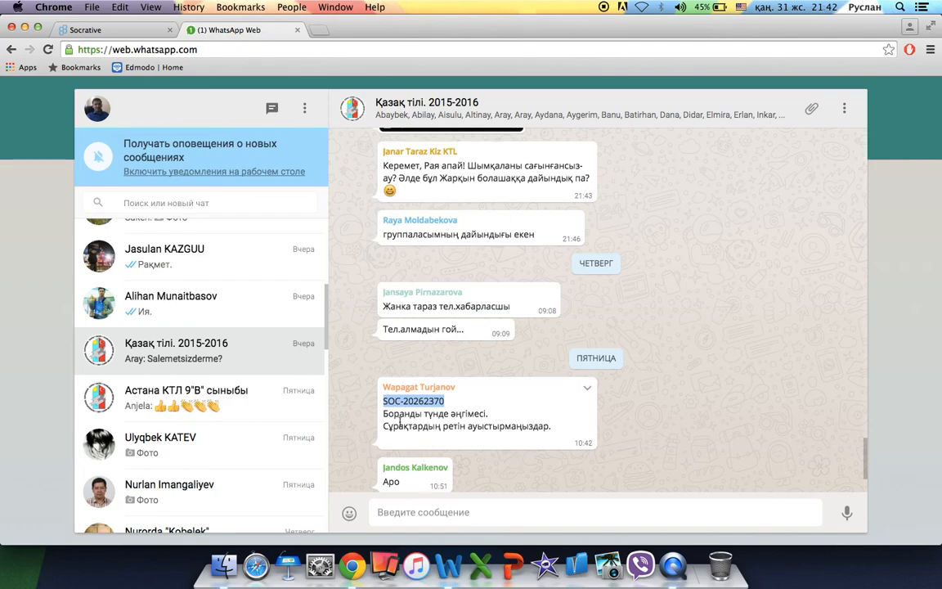
{"action": "left_click", "coordinate": [454, 401]}
{"action": "left_click_drag", "start_coordinate": [453, 401], "coordinate": [374, 401]}
{"action": "key", "text": "super+c"}
{"action": "left_click", "coordinate": [147, 32]}
{"action": "left_click", "coordinate": [564, 236]}
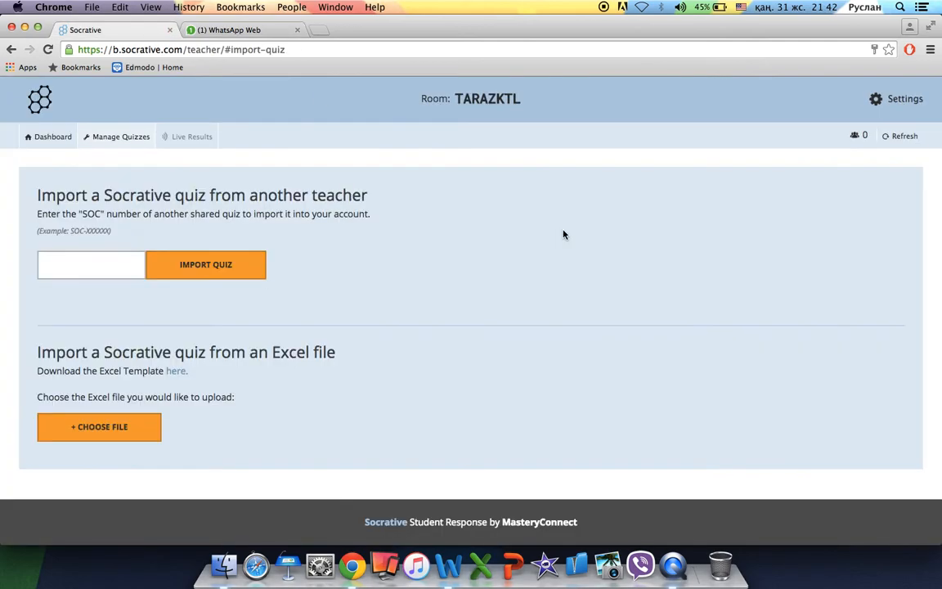
{"action": "left_click", "coordinate": [106, 265]}
{"action": "key", "text": "super+v"}
{"action": "left_click", "coordinate": [193, 271]}
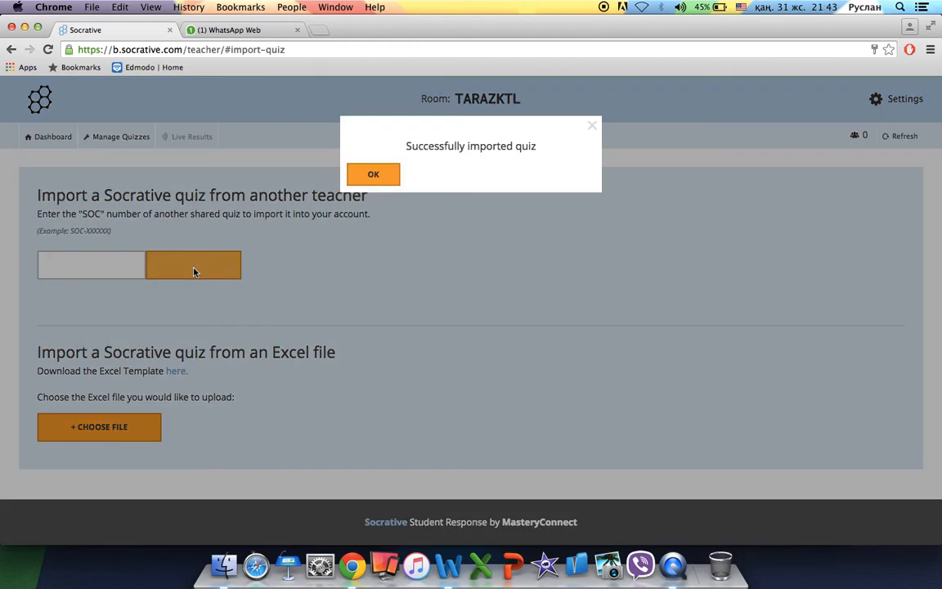
{"action": "left_click", "coordinate": [374, 174]}
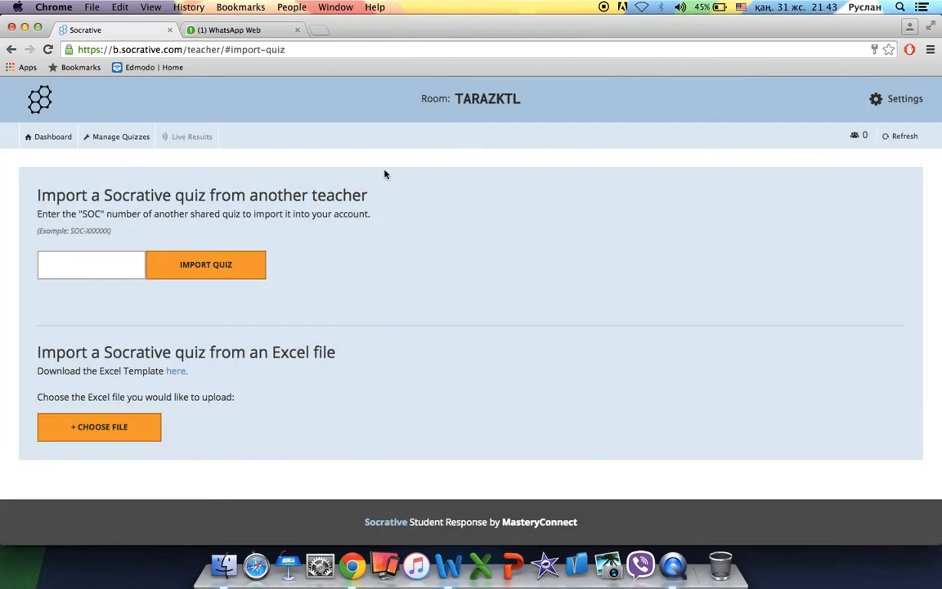
{"action": "left_click", "coordinate": [124, 137]}
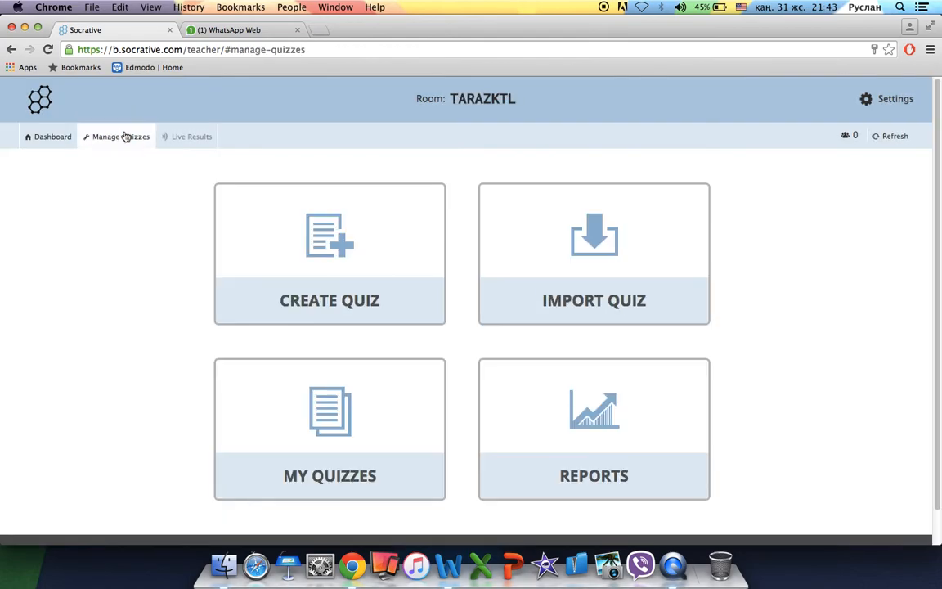
Open Copy of Боранды түнде in the editor and retitle it 'Боранды түнде (7-сынып)'.
{"action": "left_click", "coordinate": [309, 394]}
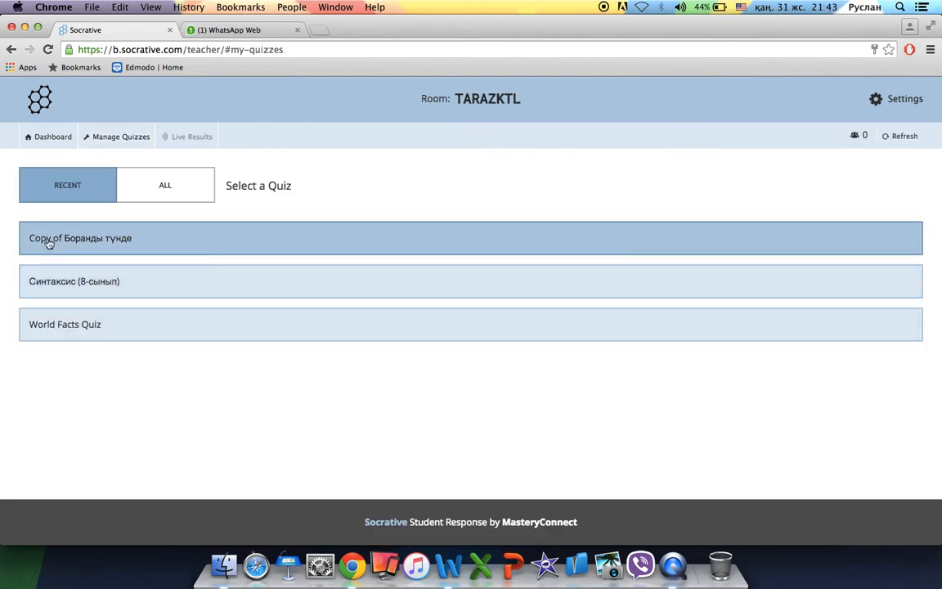
{"action": "left_click", "coordinate": [164, 238]}
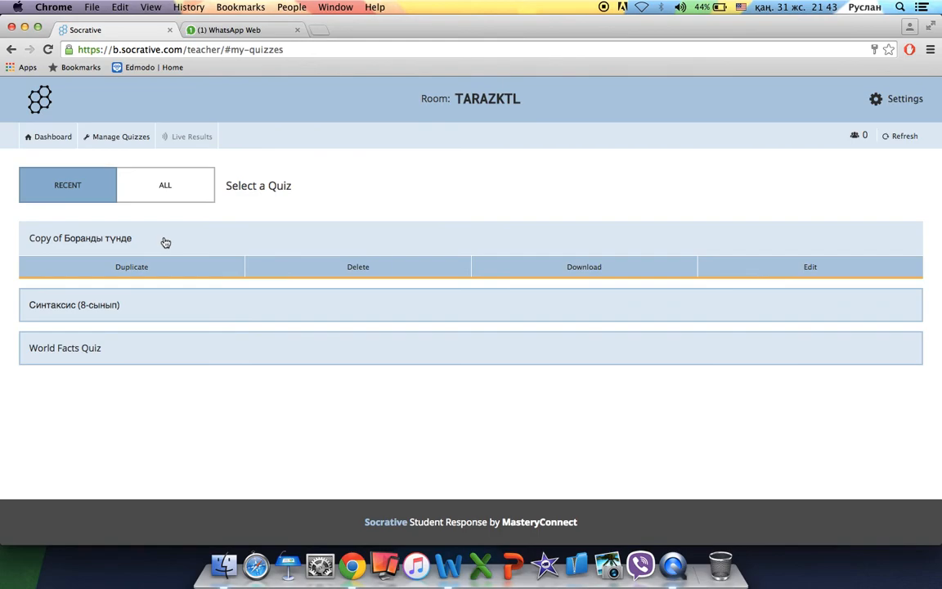
{"action": "left_click", "coordinate": [808, 268]}
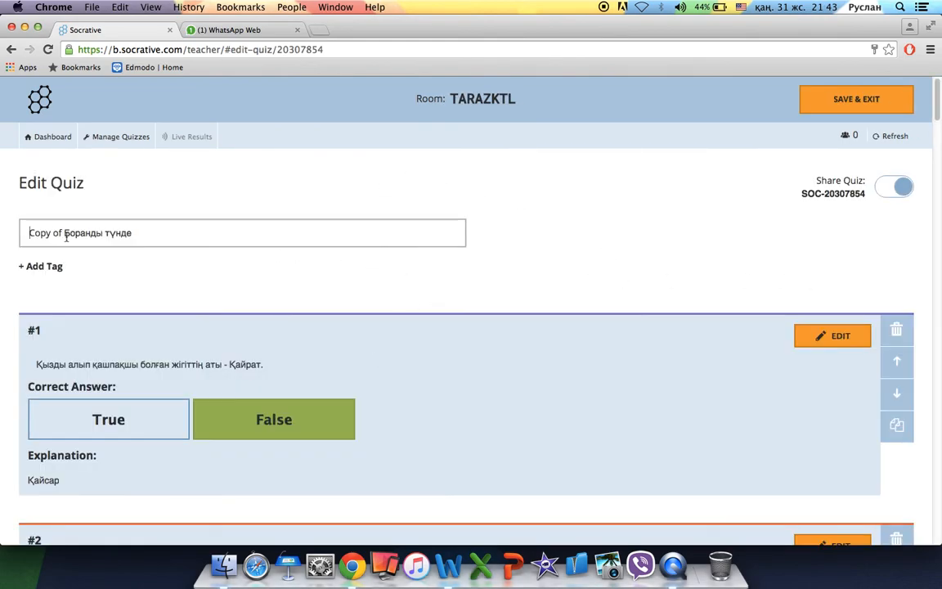
{"action": "key", "text": "BackSpace"}
{"action": "key", "text": "BackSpace"}
{"action": "key", "text": "BackSpace"}
{"action": "key", "text": "BackSpace"}
{"action": "key", "text": "BackSpace"}
{"action": "key", "text": "BackSpace"}
{"action": "key", "text": "BackSpace"}
{"action": "key", "text": "BackSpace"}
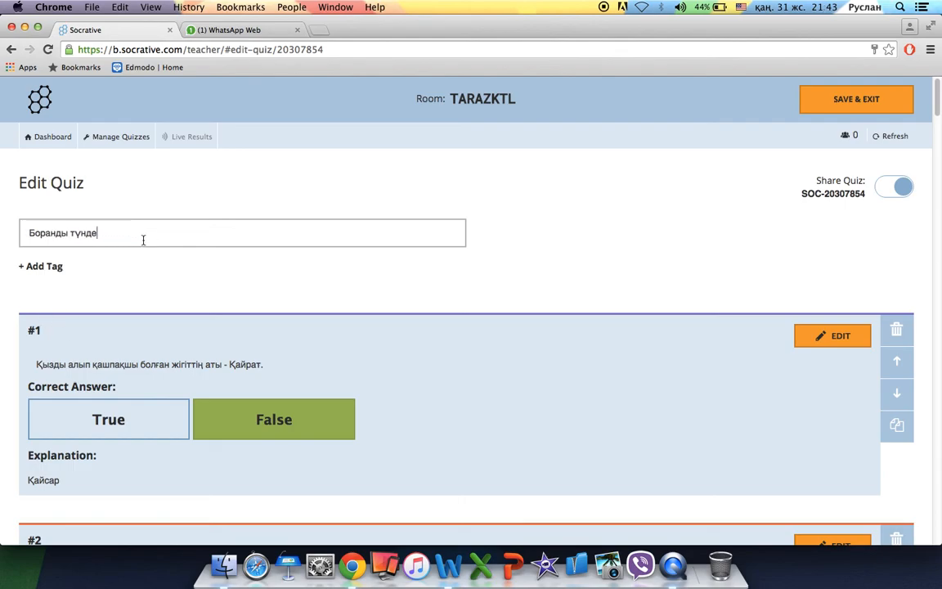
{"action": "type", "text": "(7-сынып)"}
{"action": "scroll", "coordinate": [549, 295], "scroll_direction": "down", "scroll_amount": 3}
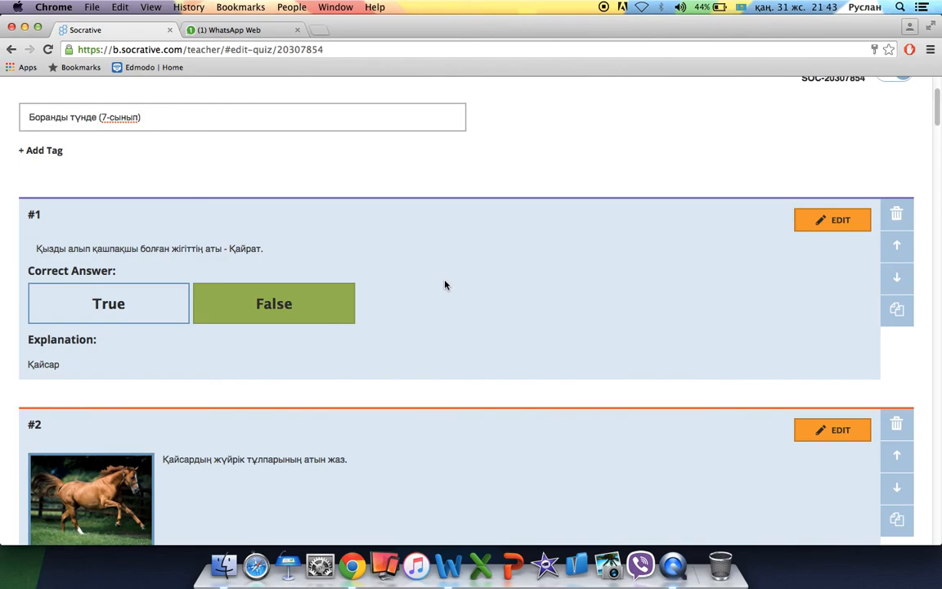
{"action": "scroll", "coordinate": [445, 284], "scroll_direction": "down", "scroll_amount": 2}
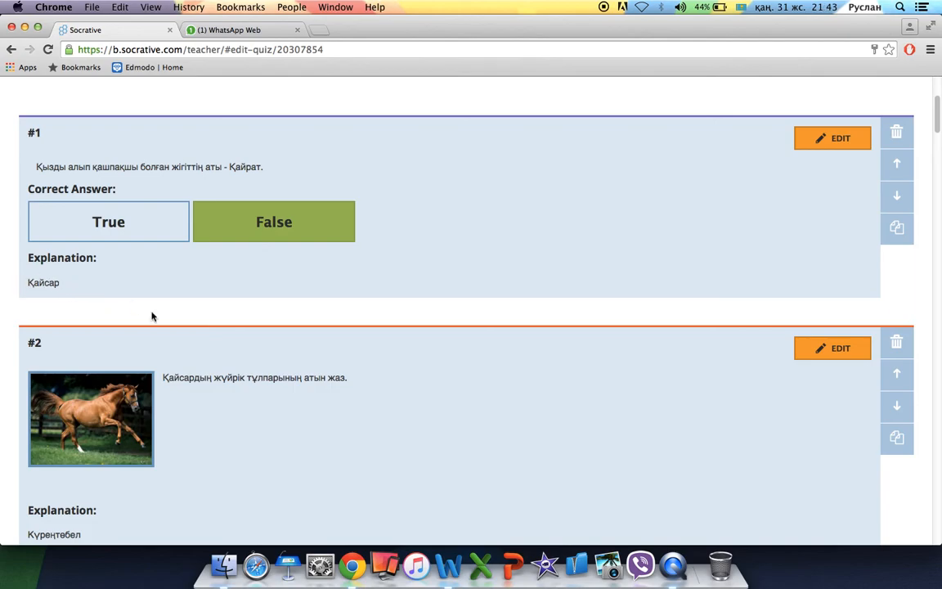
{"action": "scroll", "coordinate": [297, 417], "scroll_direction": "down", "scroll_amount": 2}
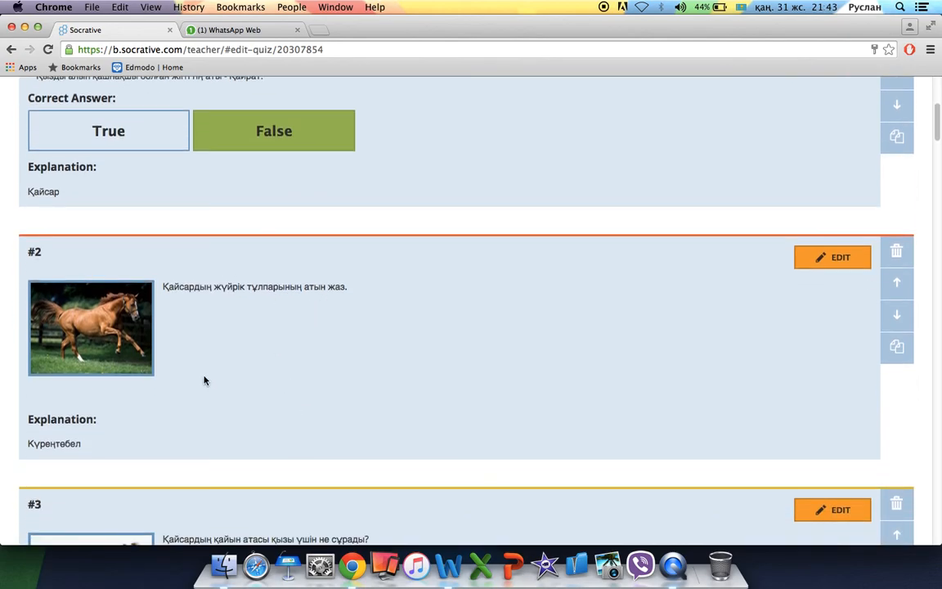
{"action": "scroll", "coordinate": [204, 381], "scroll_direction": "down", "scroll_amount": 1}
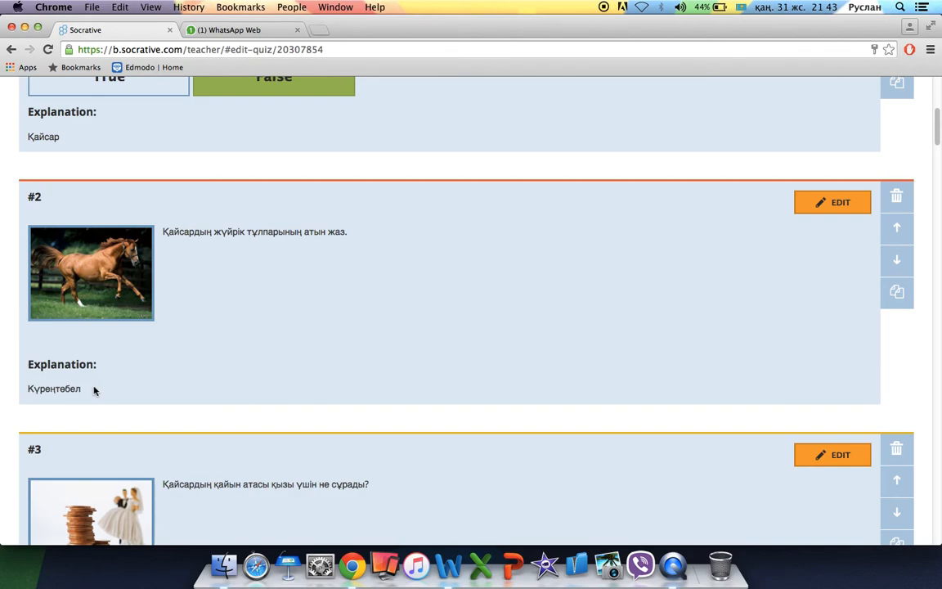
{"action": "left_click", "coordinate": [29, 390]}
{"action": "left_click_drag", "start_coordinate": [29, 388], "coordinate": [92, 388]}
{"action": "scroll", "coordinate": [352, 338], "scroll_direction": "down", "scroll_amount": 3}
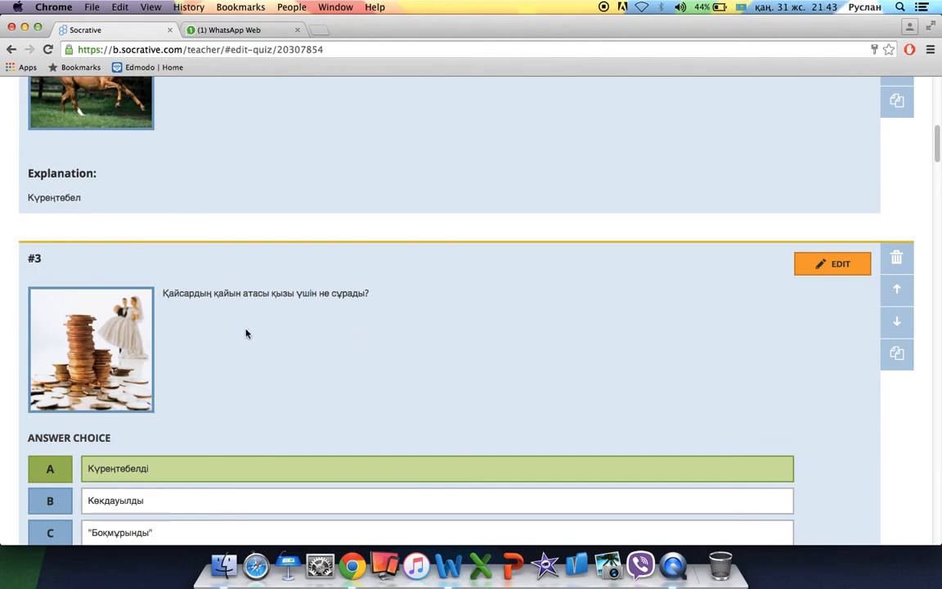
{"action": "scroll", "coordinate": [247, 333], "scroll_direction": "down", "scroll_amount": 2}
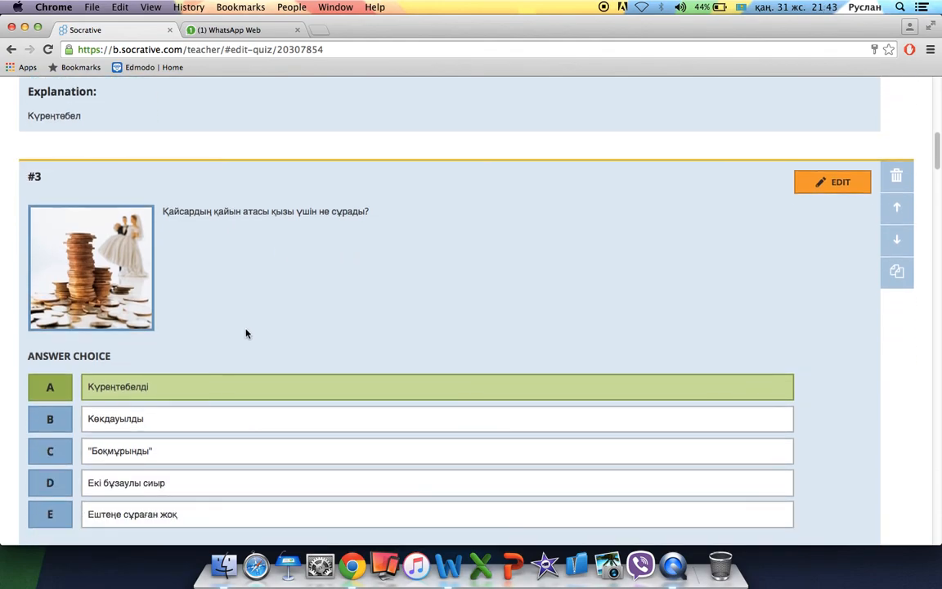
{"action": "scroll", "coordinate": [246, 331], "scroll_direction": "down", "scroll_amount": 2}
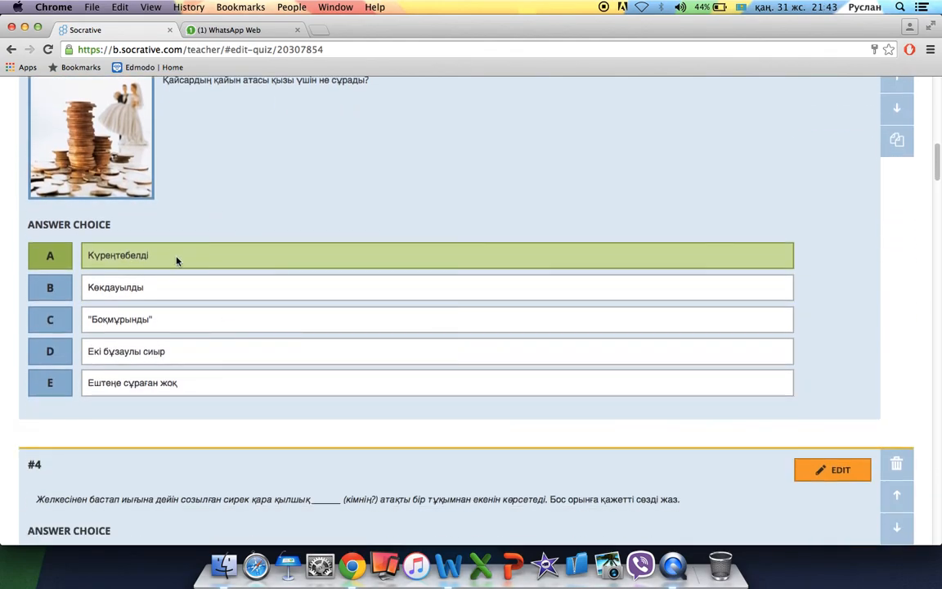
{"action": "scroll", "coordinate": [177, 261], "scroll_direction": "down", "scroll_amount": 3}
{"action": "scroll", "coordinate": [177, 261], "scroll_direction": "up", "scroll_amount": 5}
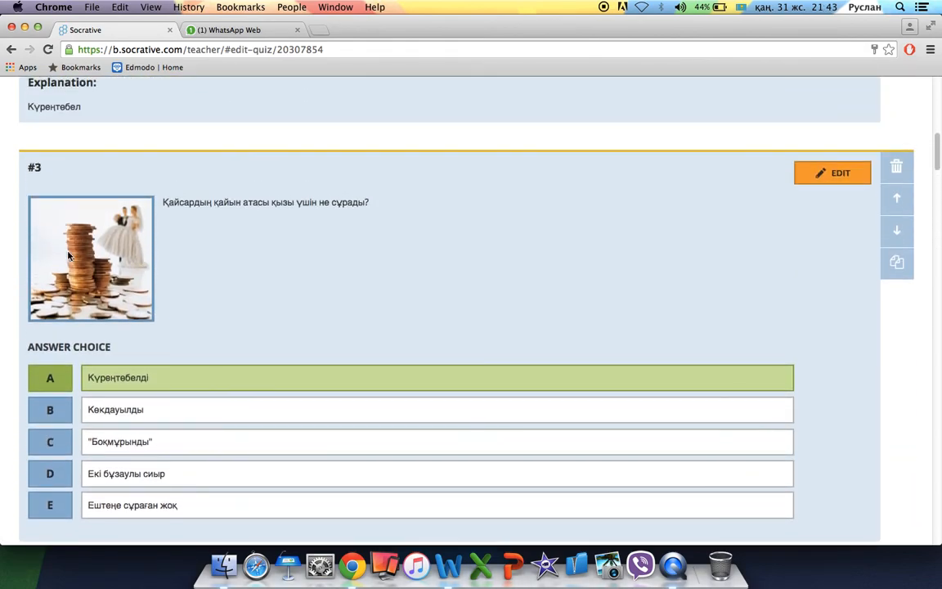
{"action": "scroll", "coordinate": [265, 255], "scroll_direction": "down", "scroll_amount": 6}
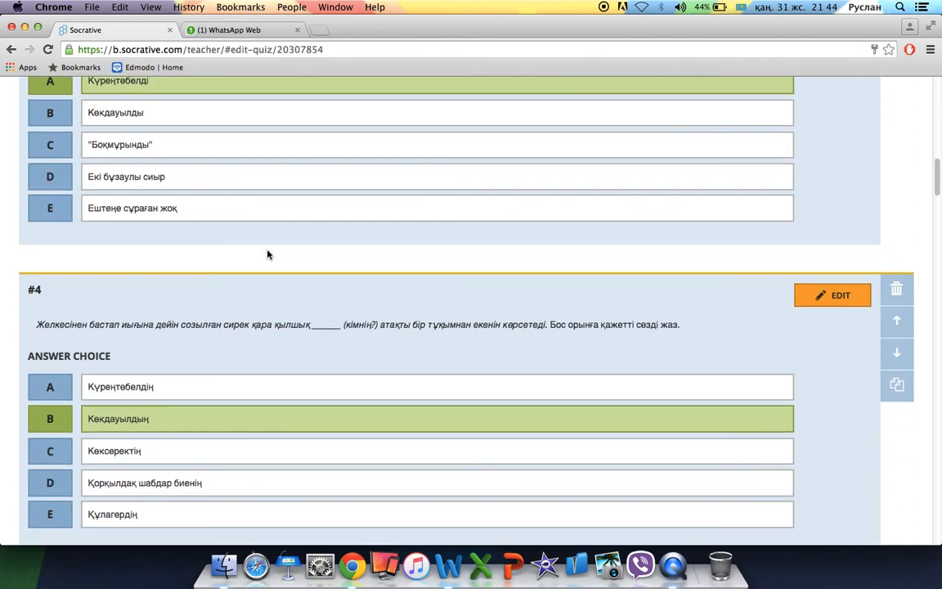
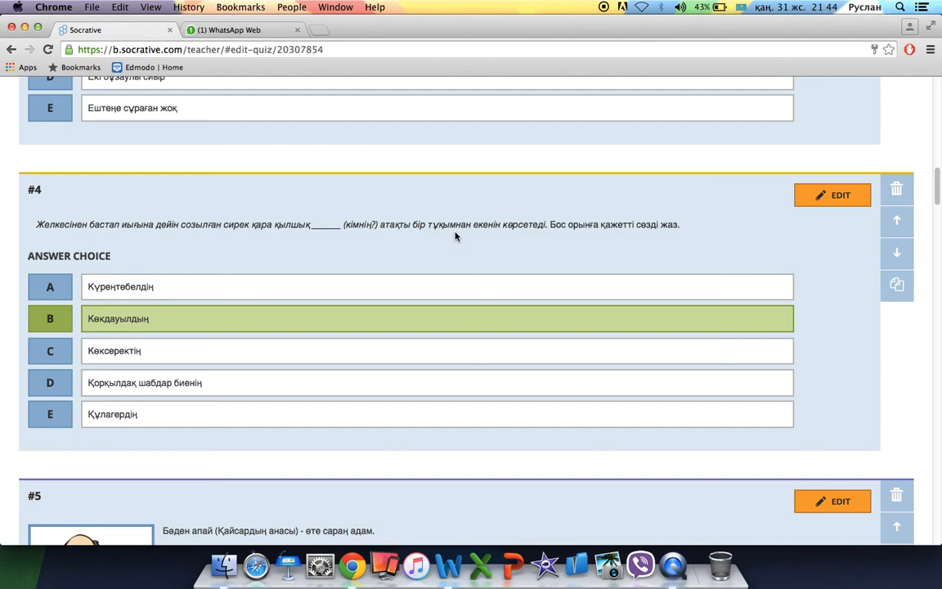
Review the retitled 'Боранды түнде (7-сынып)' quiz and save it.
{"action": "scroll", "coordinate": [291, 343], "scroll_direction": "down", "scroll_amount": 5}
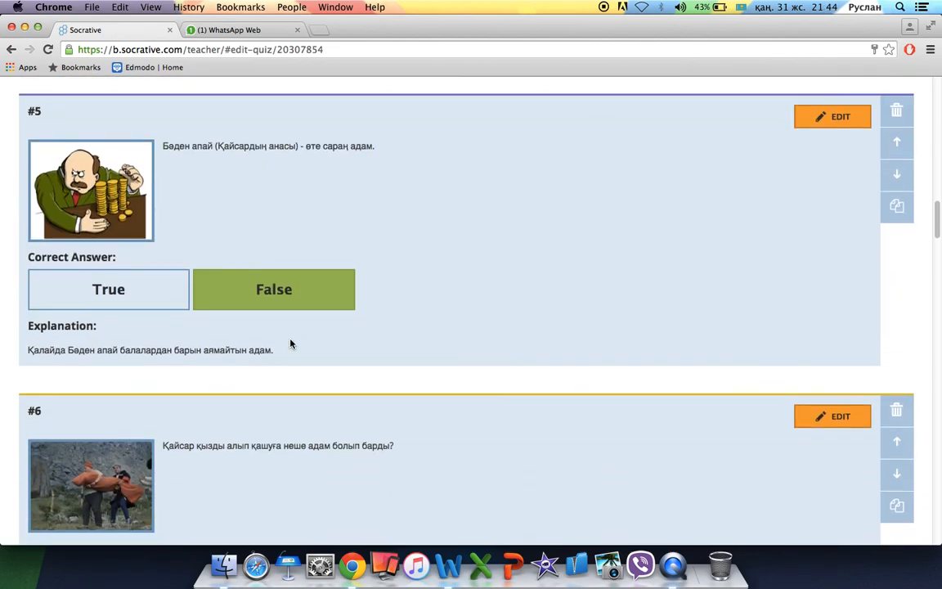
{"action": "scroll", "coordinate": [290, 343], "scroll_direction": "down", "scroll_amount": 4}
{"action": "scroll", "coordinate": [290, 344], "scroll_direction": "up", "scroll_amount": 1}
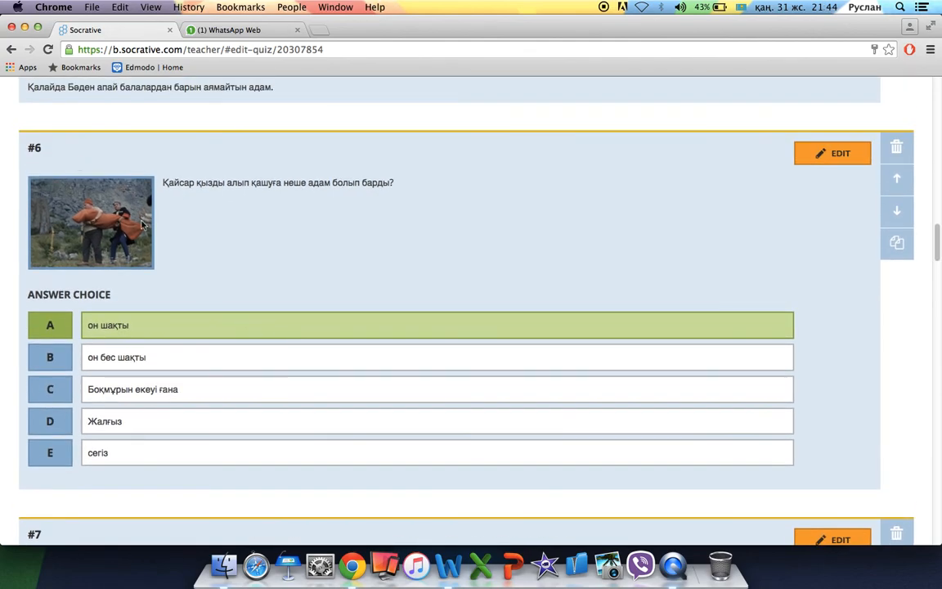
{"action": "scroll", "coordinate": [390, 354], "scroll_direction": "down", "scroll_amount": 12}
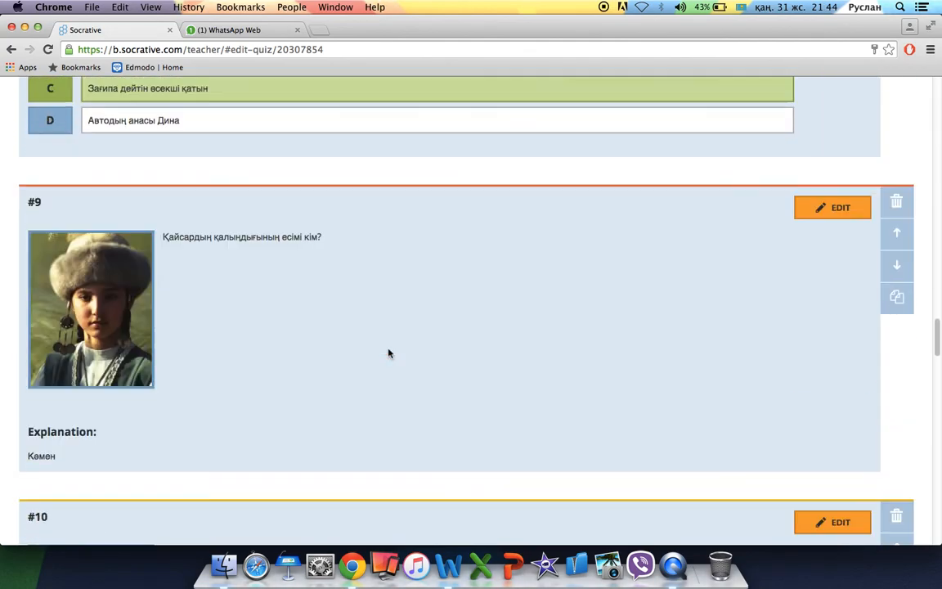
{"action": "scroll", "coordinate": [389, 353], "scroll_direction": "down", "scroll_amount": 20}
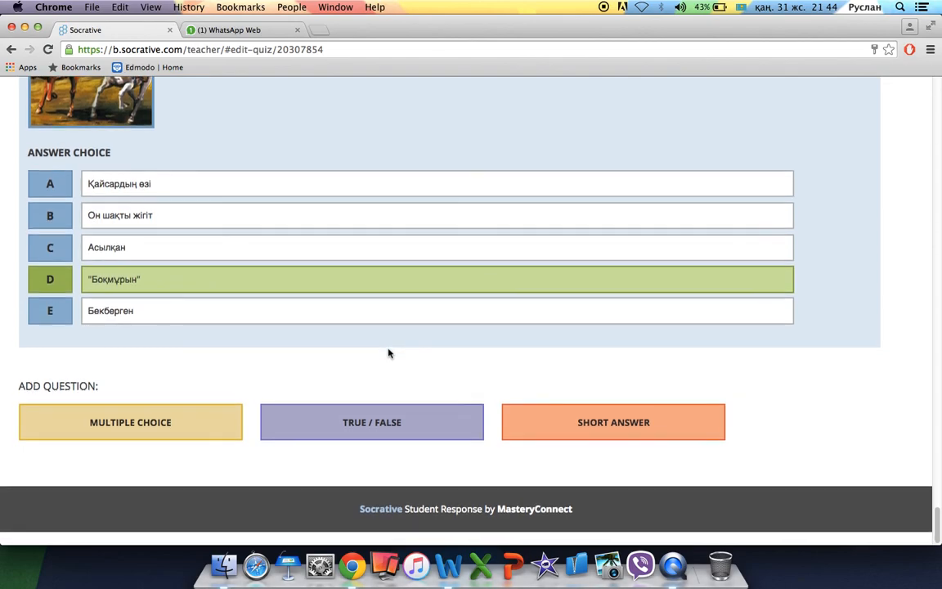
{"action": "scroll", "coordinate": [389, 353], "scroll_direction": "up", "scroll_amount": 3}
{"action": "scroll", "coordinate": [389, 354], "scroll_direction": "down", "scroll_amount": 4}
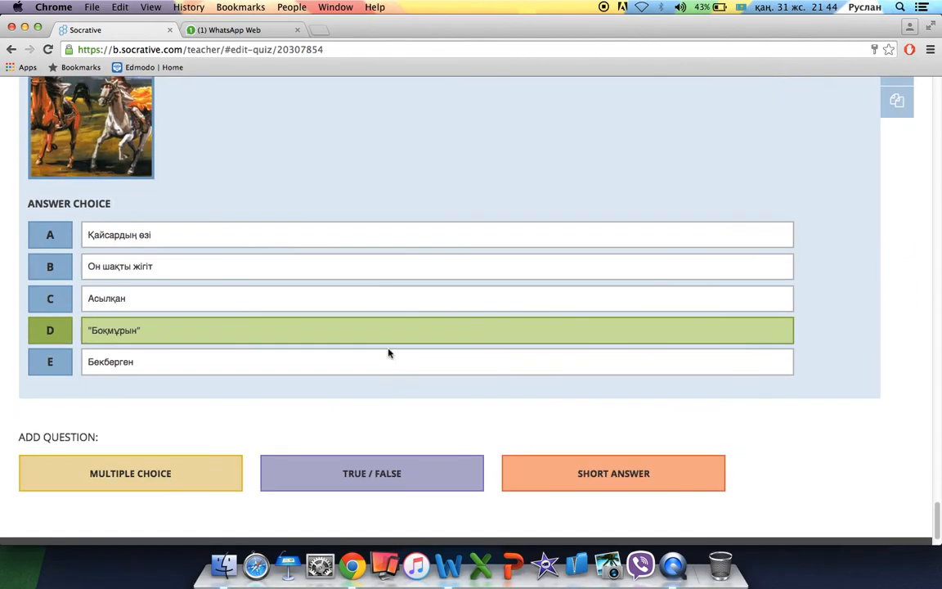
{"action": "scroll", "coordinate": [390, 354], "scroll_direction": "up", "scroll_amount": 20}
{"action": "scroll", "coordinate": [389, 353], "scroll_direction": "up", "scroll_amount": 15}
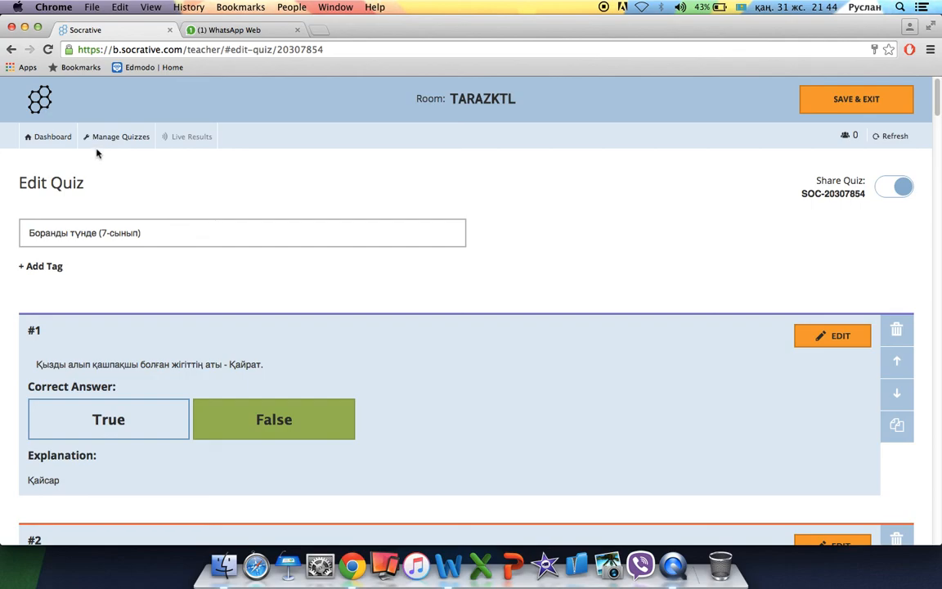
{"action": "left_click", "coordinate": [859, 98]}
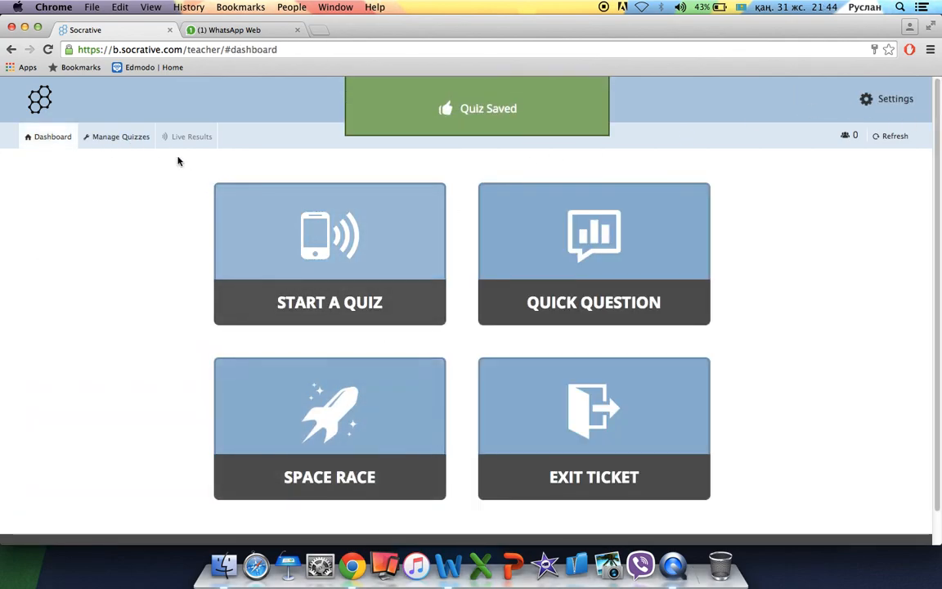
Open 'Синтаксис (8-сынып)' from My Quizzes in the editor.
{"action": "left_click", "coordinate": [123, 137]}
{"action": "left_click", "coordinate": [357, 439]}
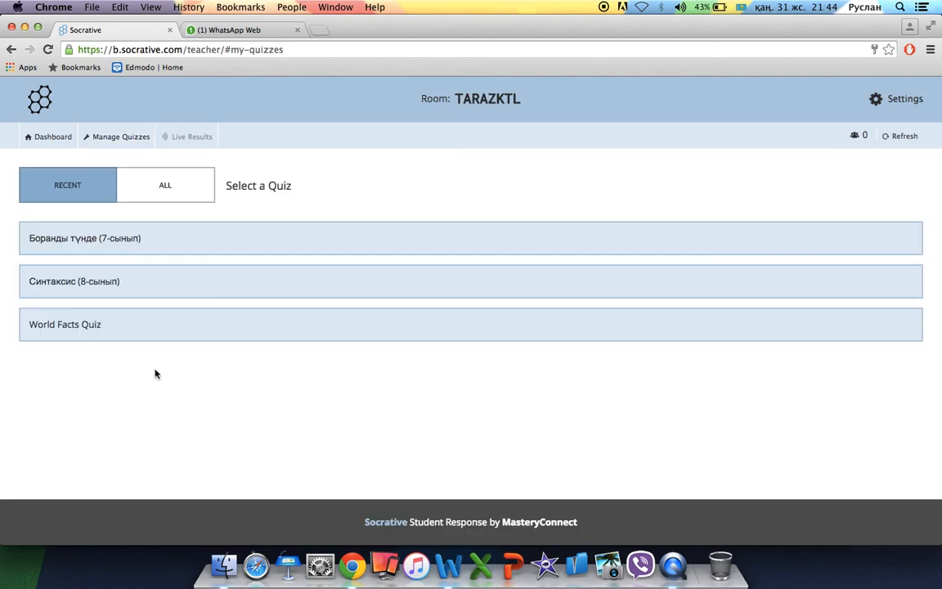
{"action": "left_click", "coordinate": [129, 286]}
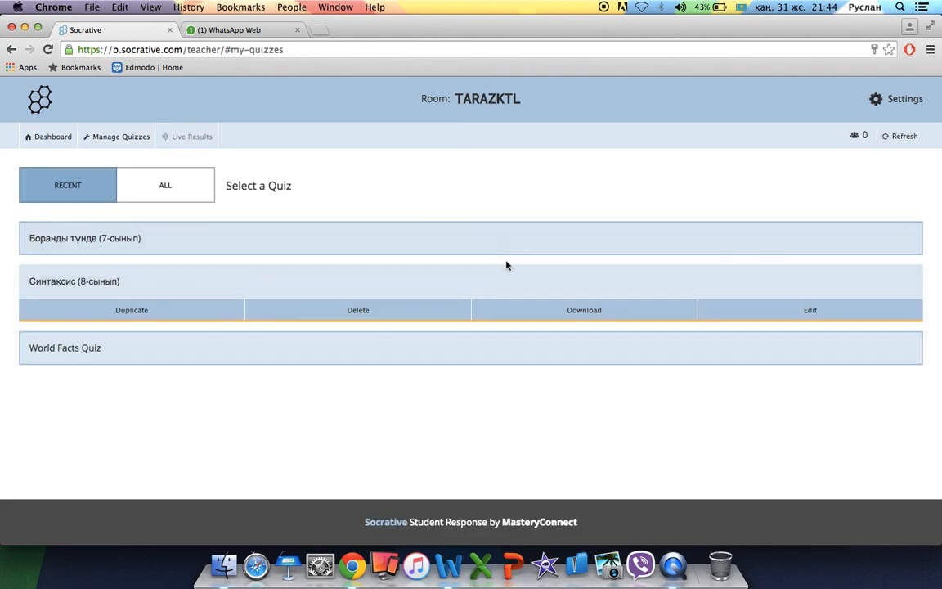
{"action": "left_click", "coordinate": [765, 311]}
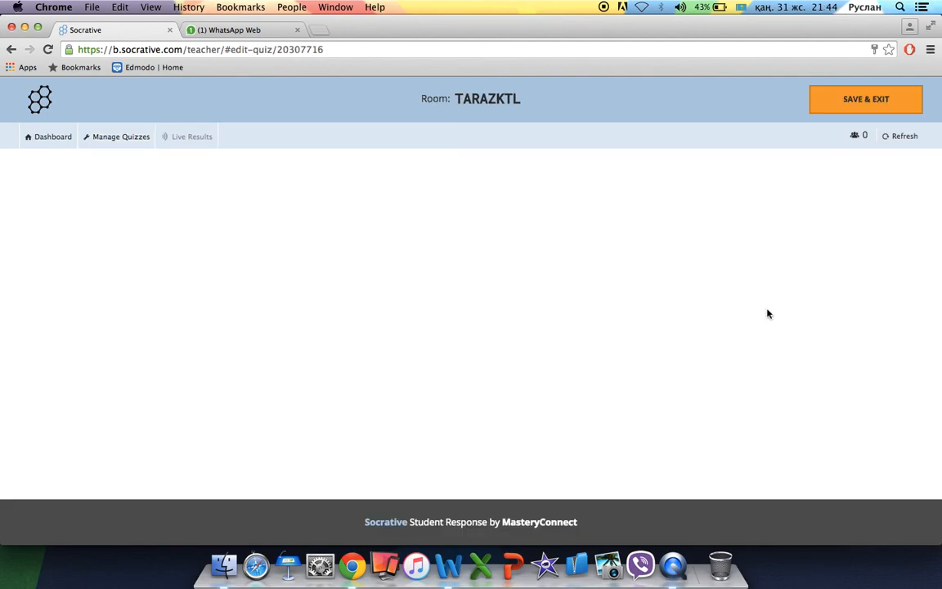
{"action": "scroll", "coordinate": [407, 489], "scroll_direction": "down", "scroll_amount": 15}
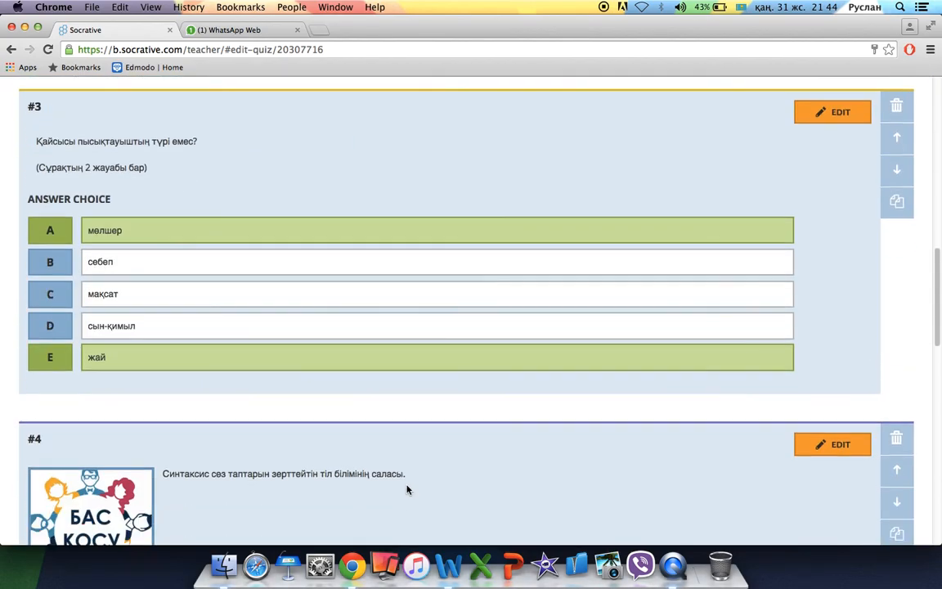
{"action": "scroll", "coordinate": [406, 489], "scroll_direction": "up", "scroll_amount": 15}
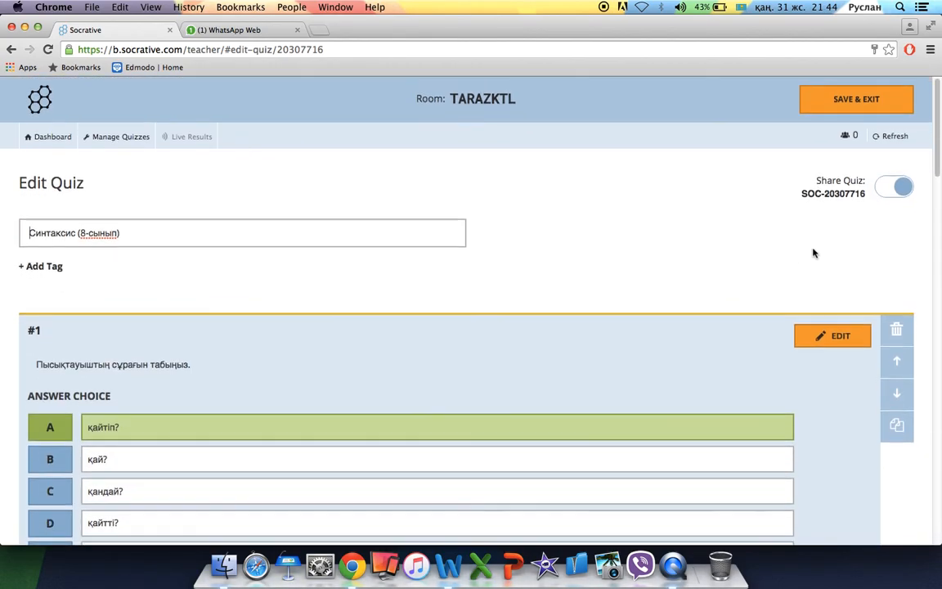
{"action": "left_click", "coordinate": [902, 191]}
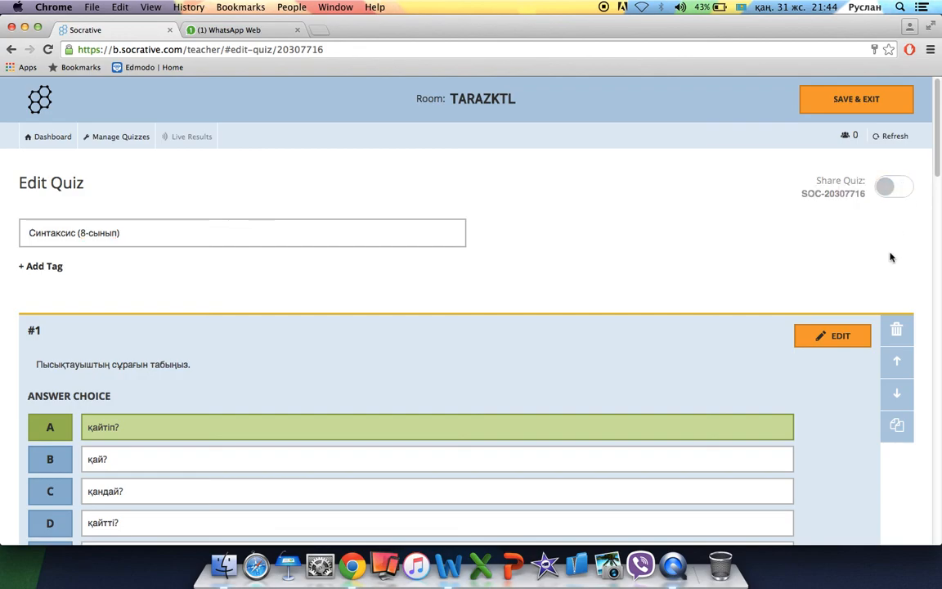
{"action": "left_click", "coordinate": [891, 188]}
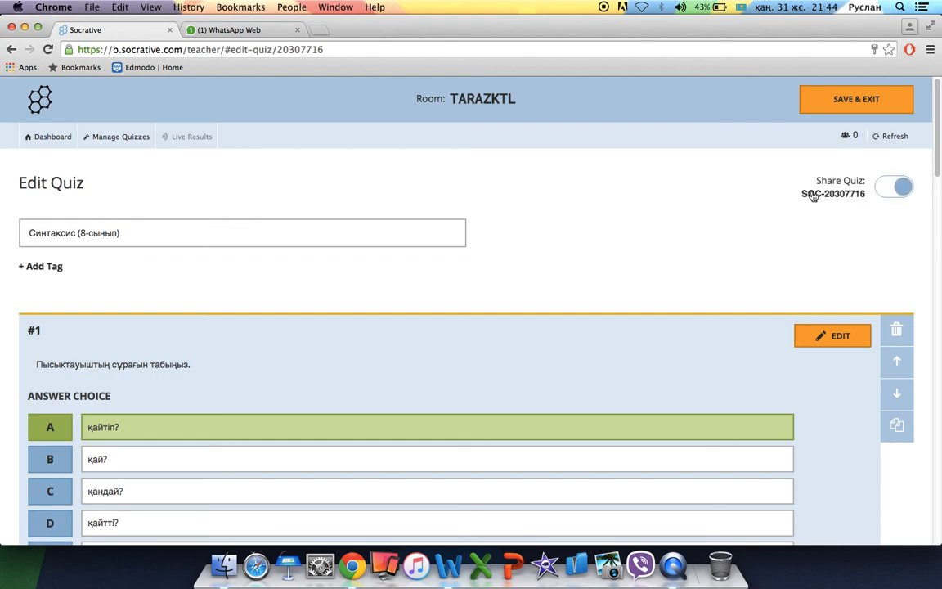
{"action": "mouse_move", "coordinate": [799, 193]}
{"action": "left_mouse_down"}
{"action": "mouse_move", "coordinate": [874, 193]}
{"action": "mouse_move", "coordinate": [799, 194]}
{"action": "left_mouse_up"}
{"action": "left_click", "coordinate": [872, 197]}
{"action": "key", "text": "super+c"}
Check the WhatsApp class chat, then save the Синтаксис quiz to the dashboard.
{"action": "left_click", "coordinate": [252, 28]}
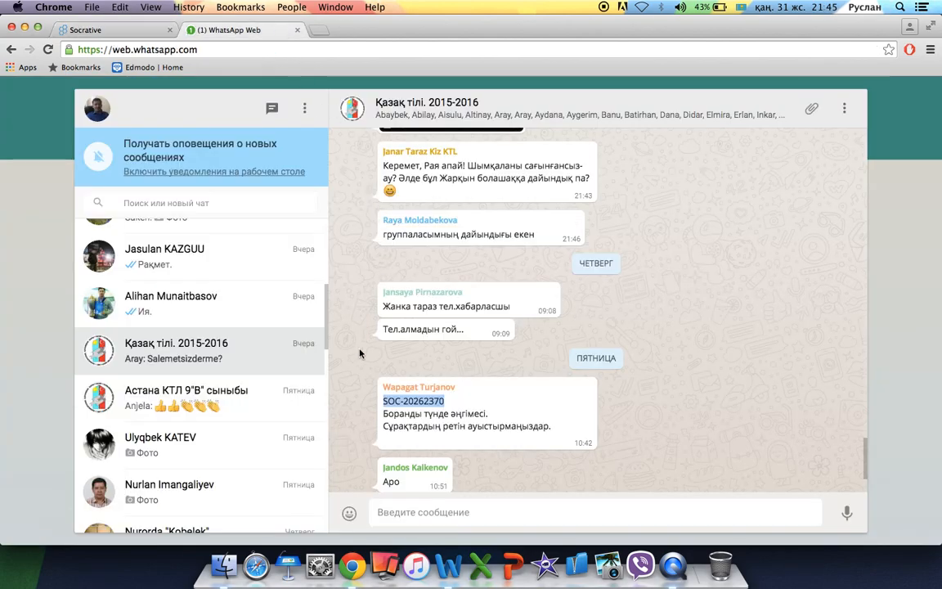
{"action": "left_click", "coordinate": [432, 513]}
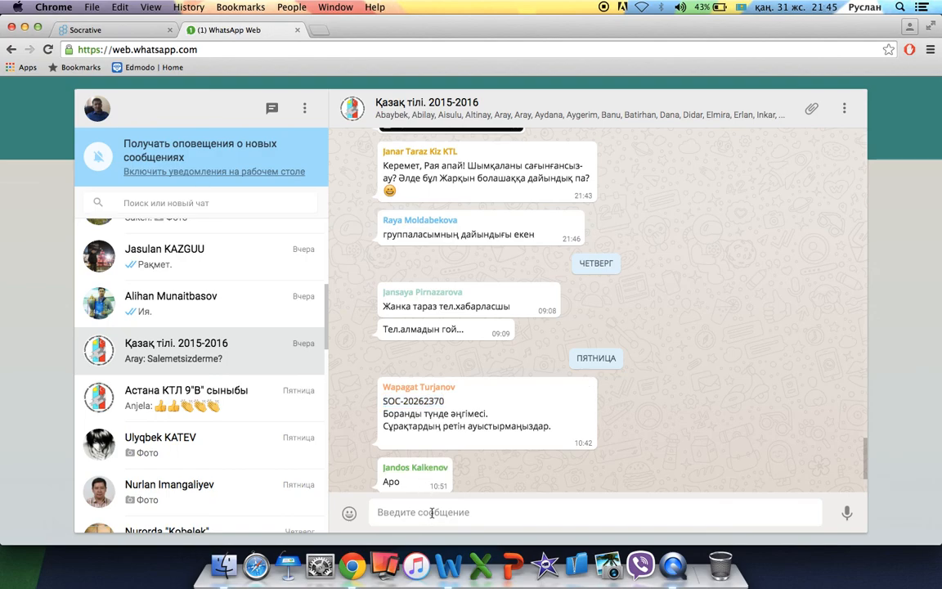
{"action": "left_click", "coordinate": [121, 30]}
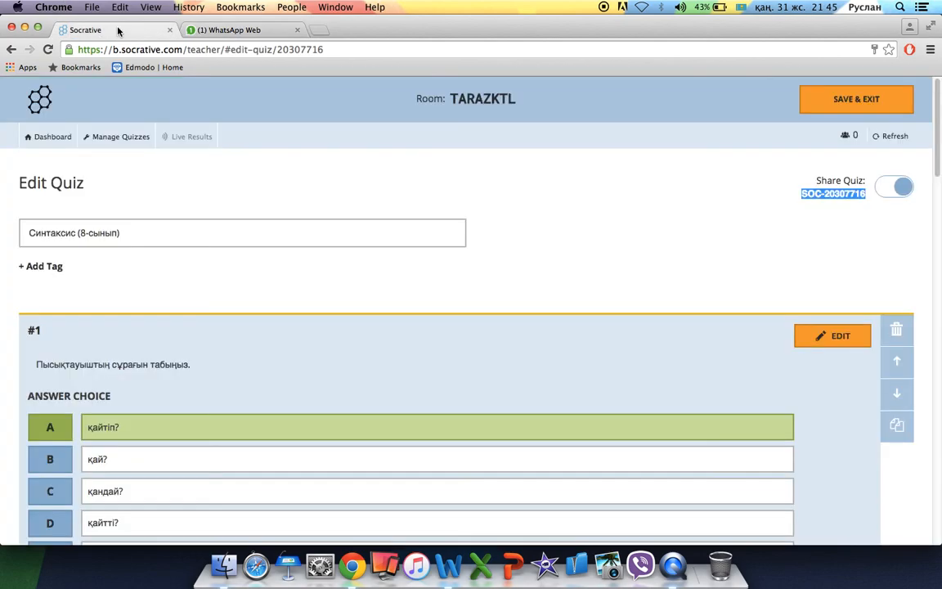
{"action": "scroll", "coordinate": [522, 272], "scroll_direction": "down", "scroll_amount": 15}
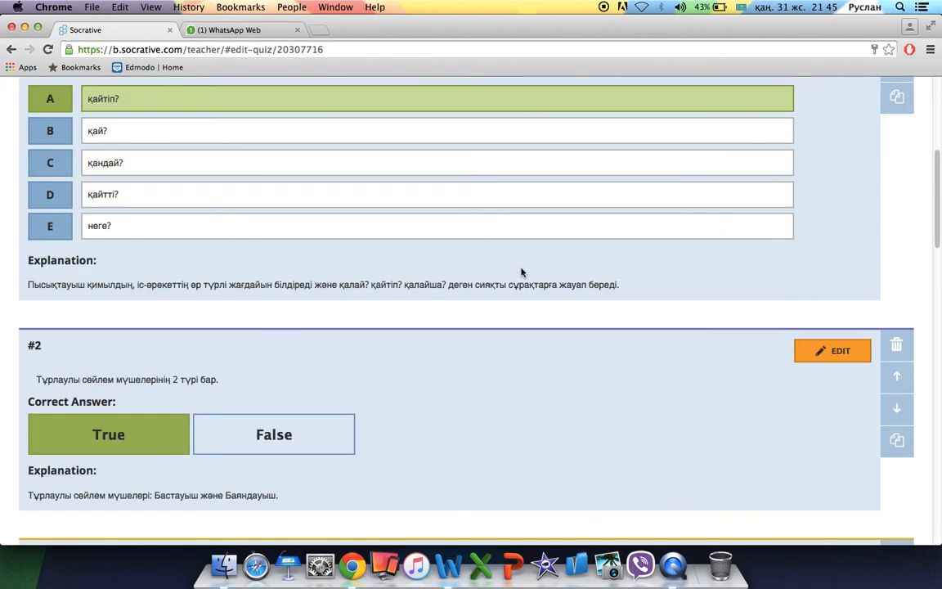
{"action": "scroll", "coordinate": [522, 272], "scroll_direction": "down", "scroll_amount": 5}
{"action": "scroll", "coordinate": [522, 271], "scroll_direction": "up", "scroll_amount": 20}
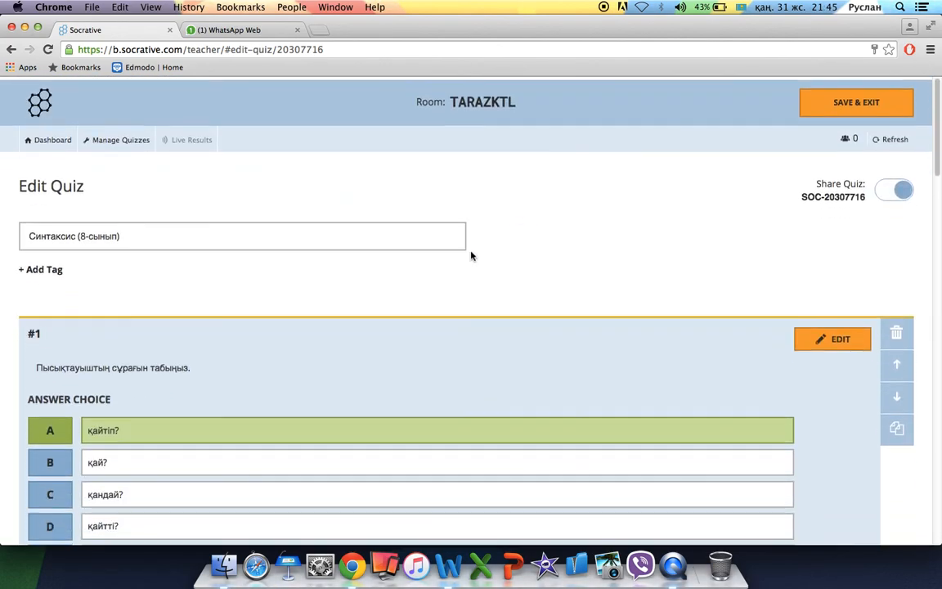
{"action": "left_click", "coordinate": [39, 136]}
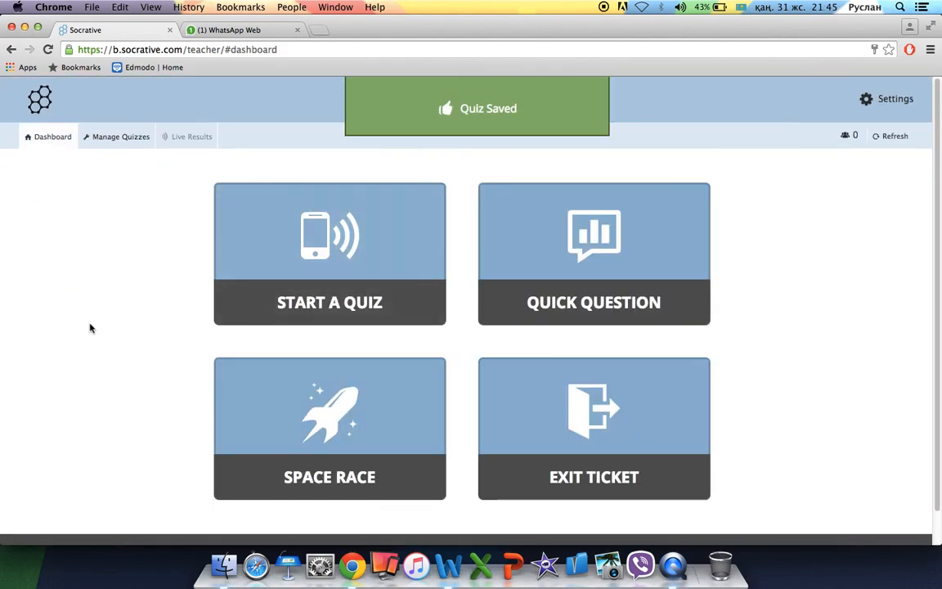
View the teacher profile, then open Clear Room and cancel without clearing.
{"action": "left_click", "coordinate": [116, 137]}
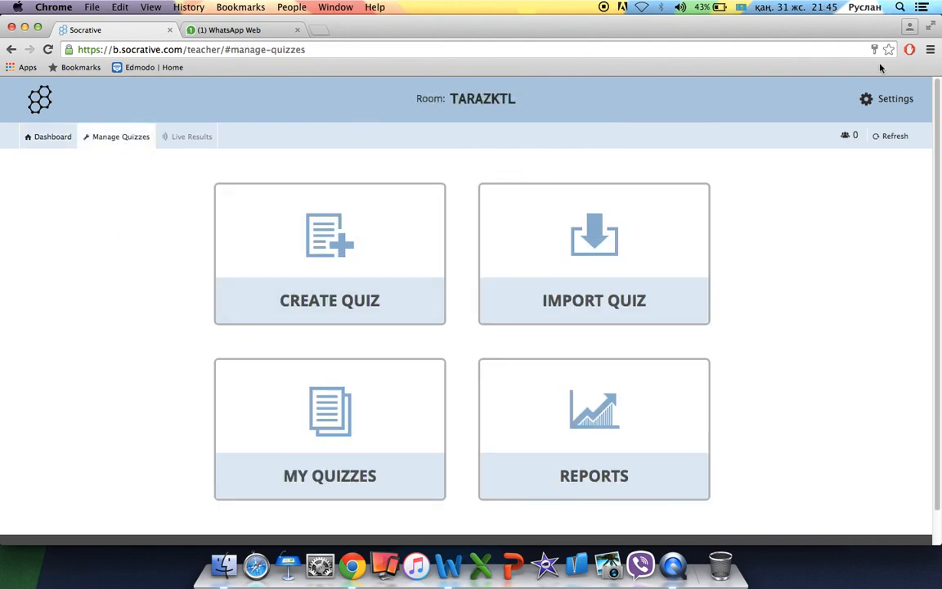
{"action": "left_click", "coordinate": [895, 102]}
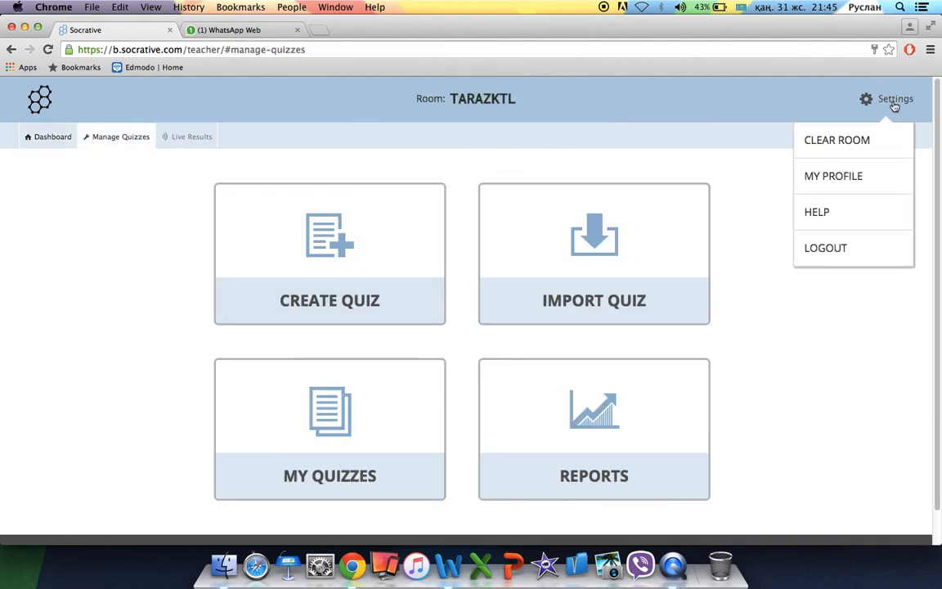
{"action": "left_click", "coordinate": [859, 177]}
{"action": "scroll", "coordinate": [749, 373], "scroll_direction": "down", "scroll_amount": 2}
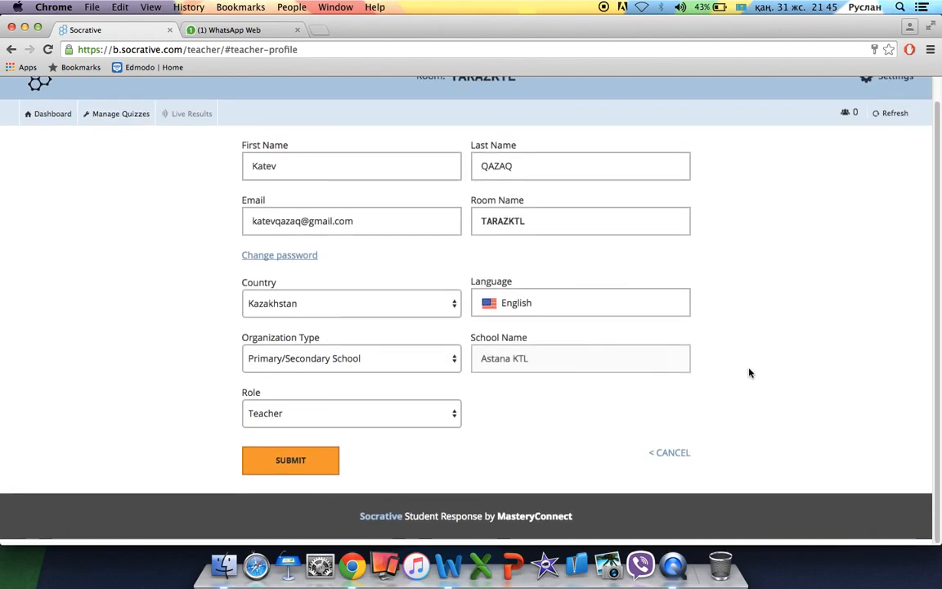
{"action": "left_click", "coordinate": [893, 100]}
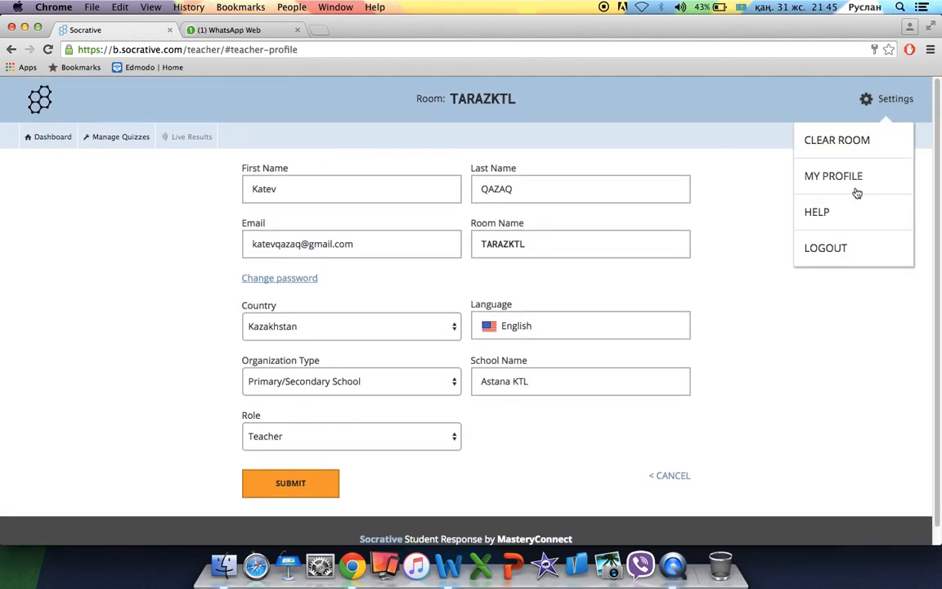
{"action": "left_click", "coordinate": [851, 140]}
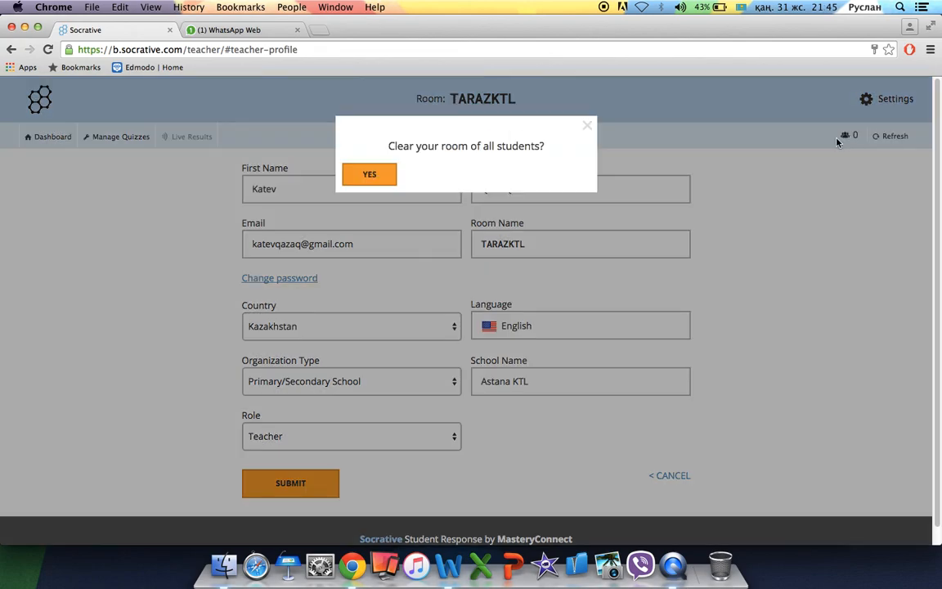
{"action": "left_click", "coordinate": [586, 128]}
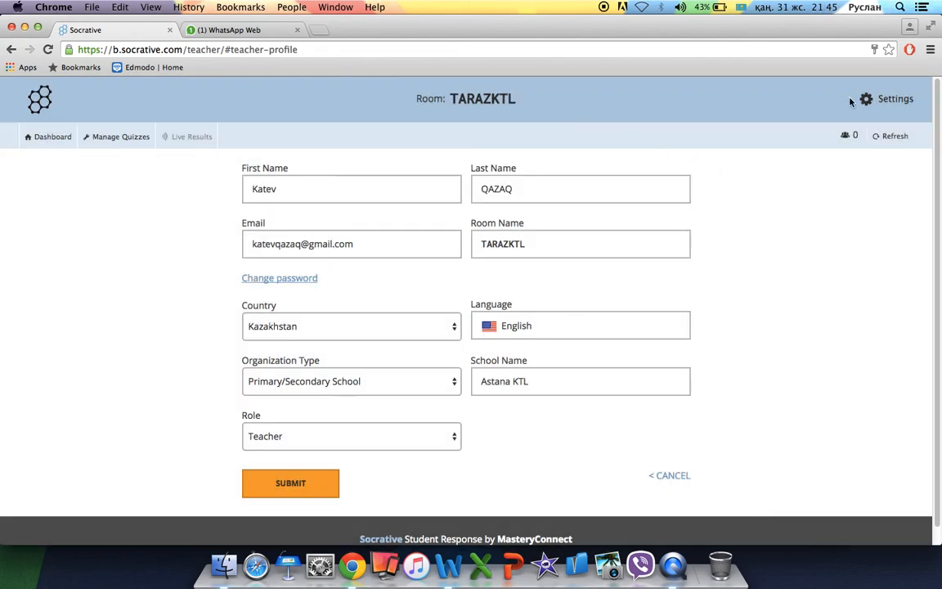
Log out of the Socrative teacher account, confirming with Yes.
{"action": "left_click", "coordinate": [879, 99]}
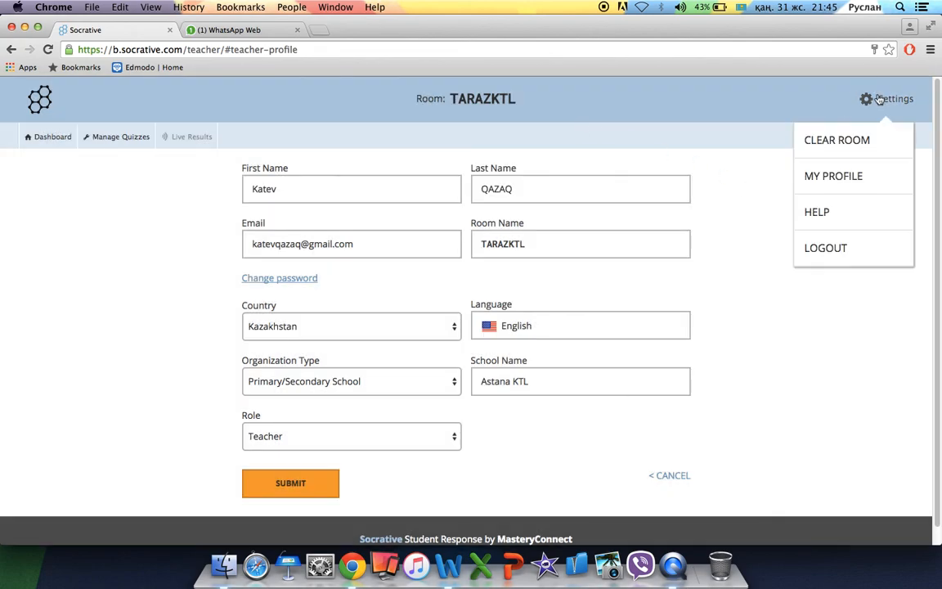
{"action": "left_click", "coordinate": [850, 248]}
{"action": "left_click", "coordinate": [388, 175]}
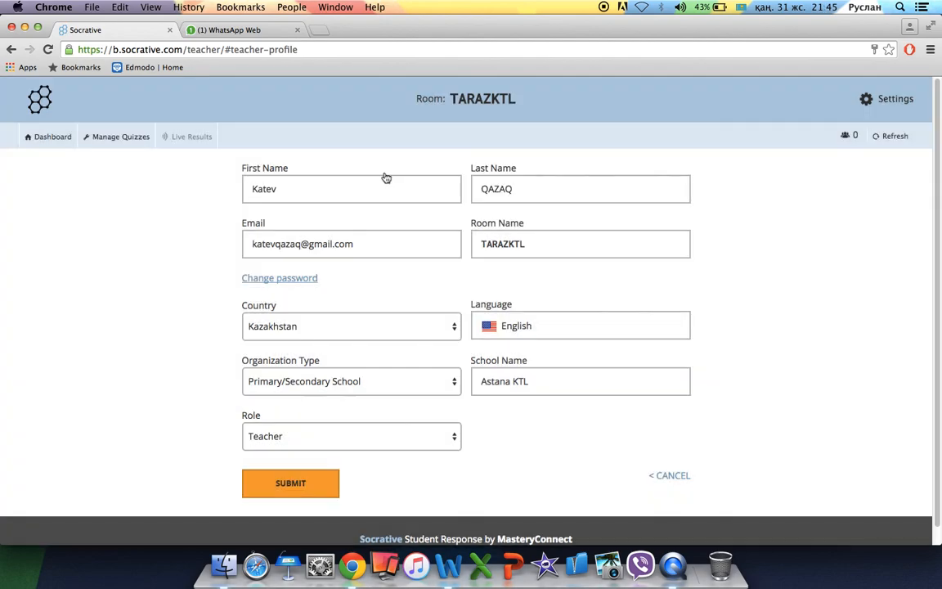
Minimize Chrome and close all three Word test documents.
{"action": "left_click", "coordinate": [24, 28]}
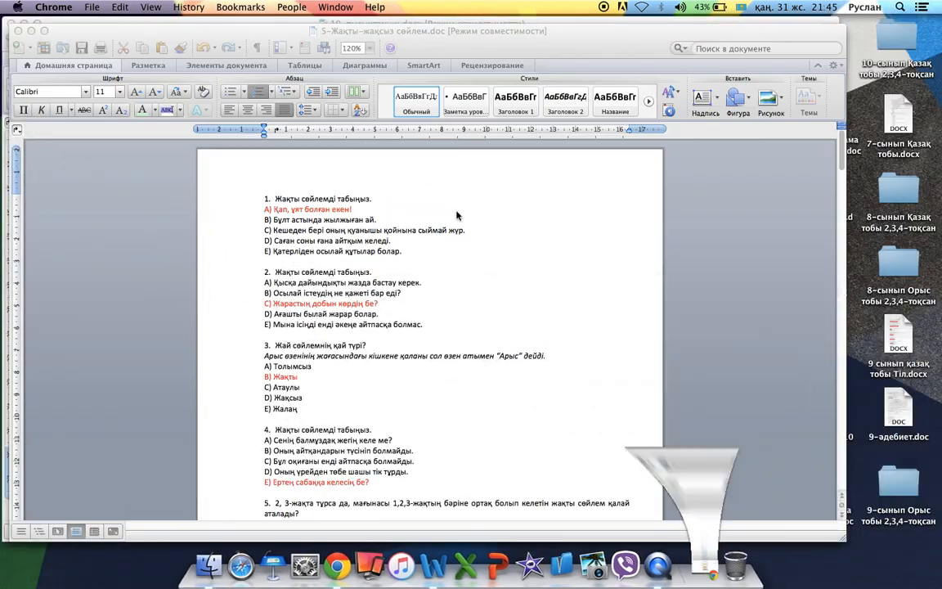
{"action": "left_click", "coordinate": [18, 30]}
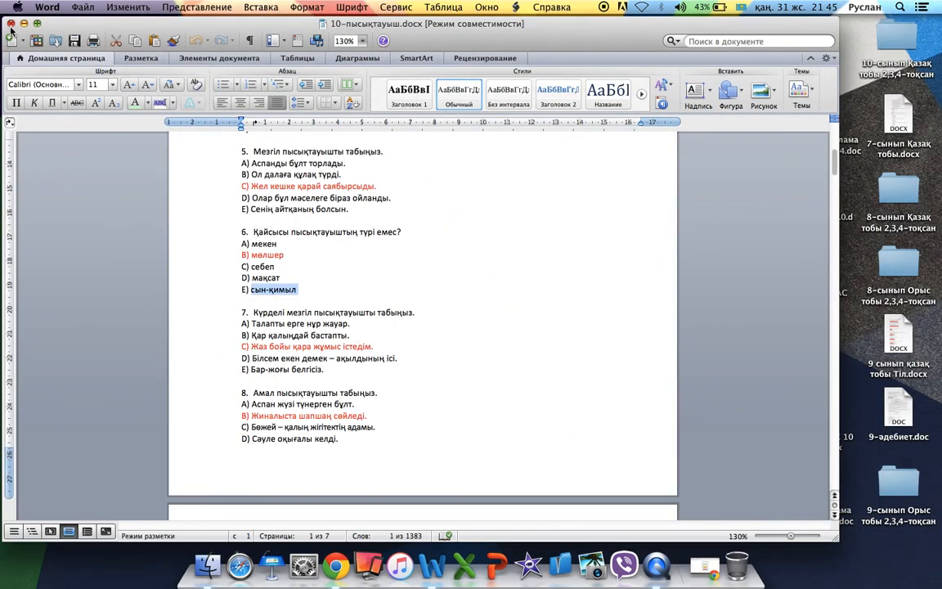
{"action": "left_click", "coordinate": [18, 31]}
{"action": "left_click", "coordinate": [421, 216]}
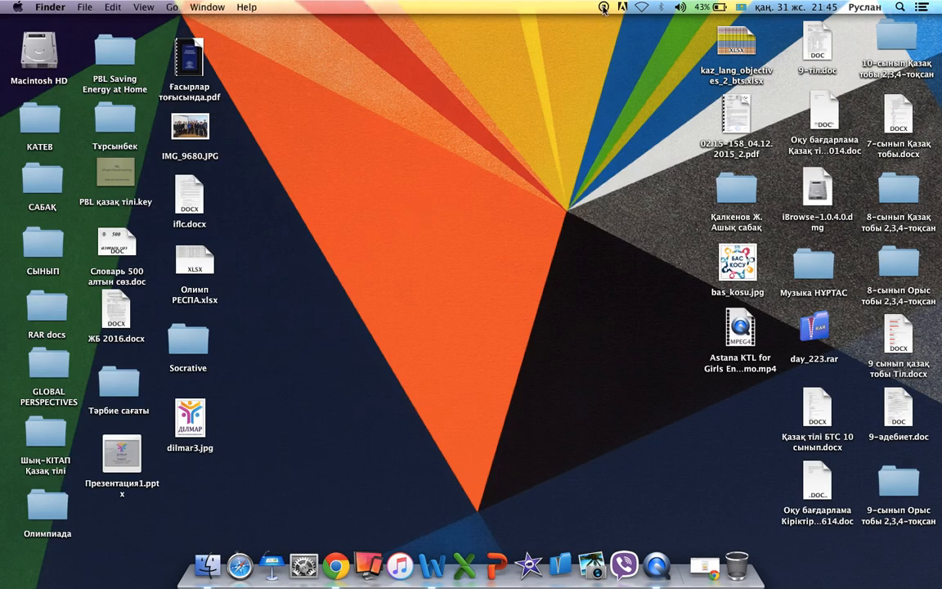